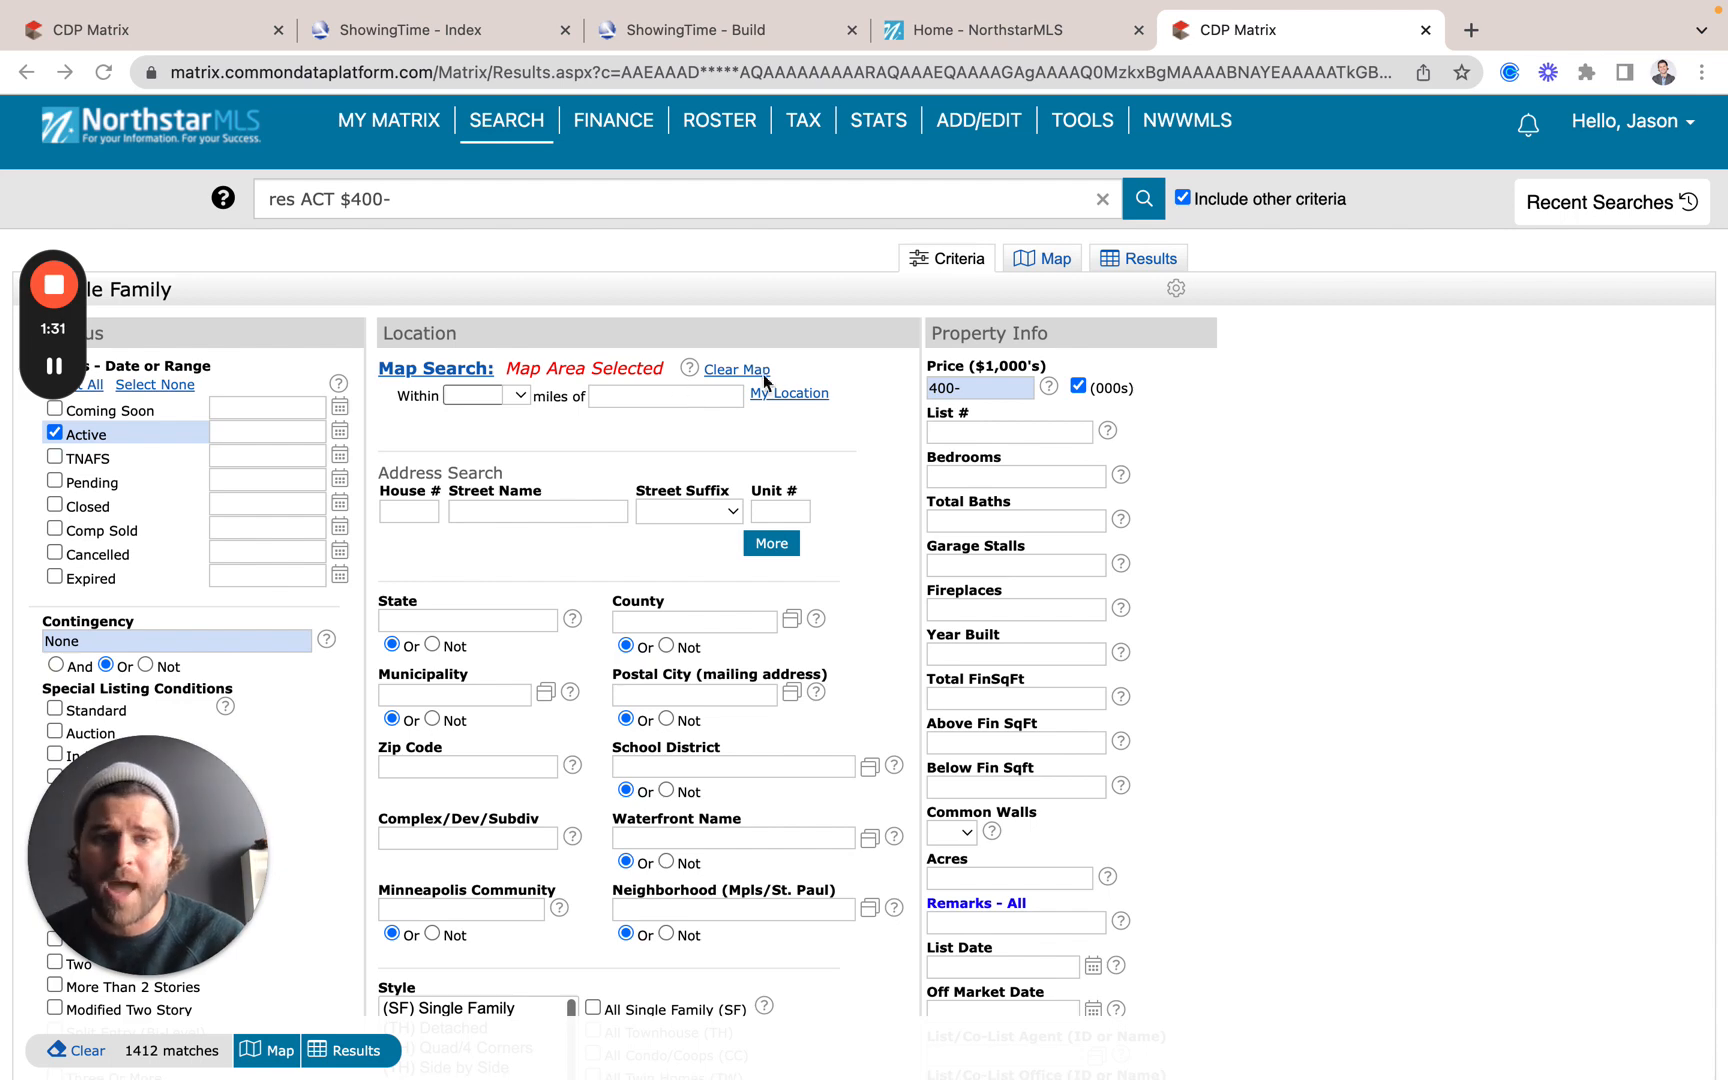
pyautogui.click(1040, 262)
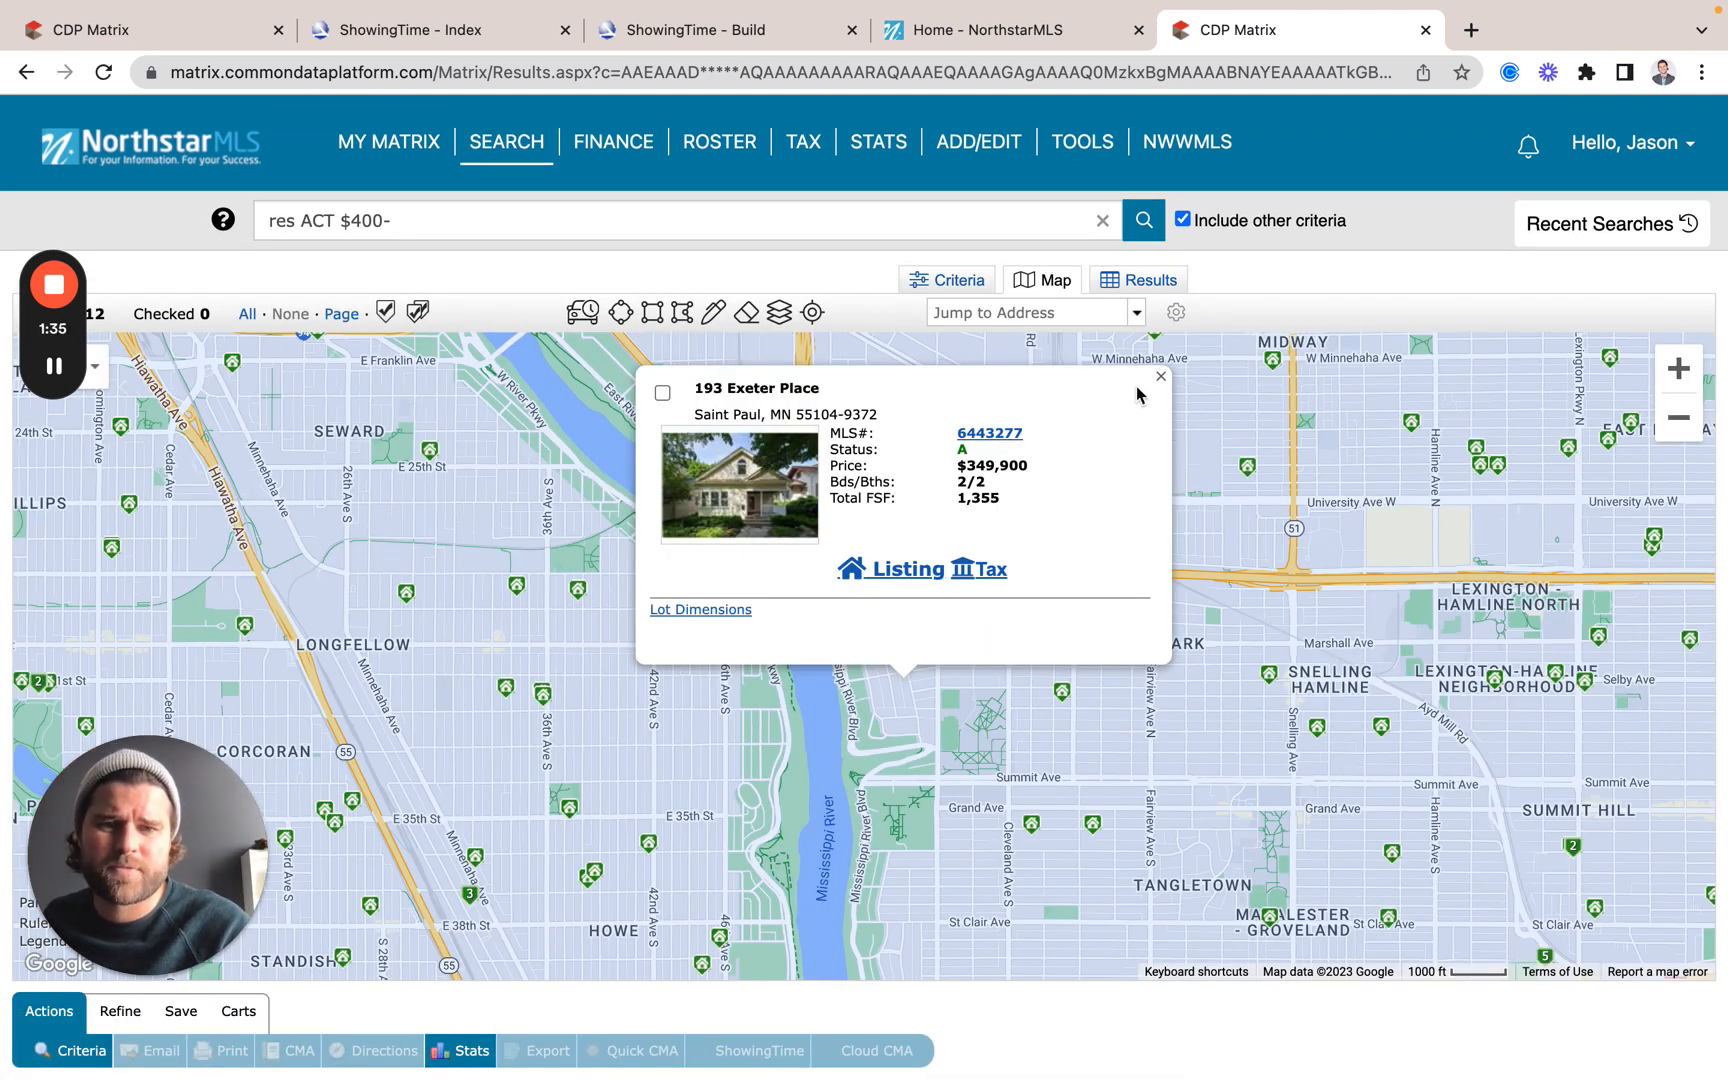
pyautogui.click(1013, 440)
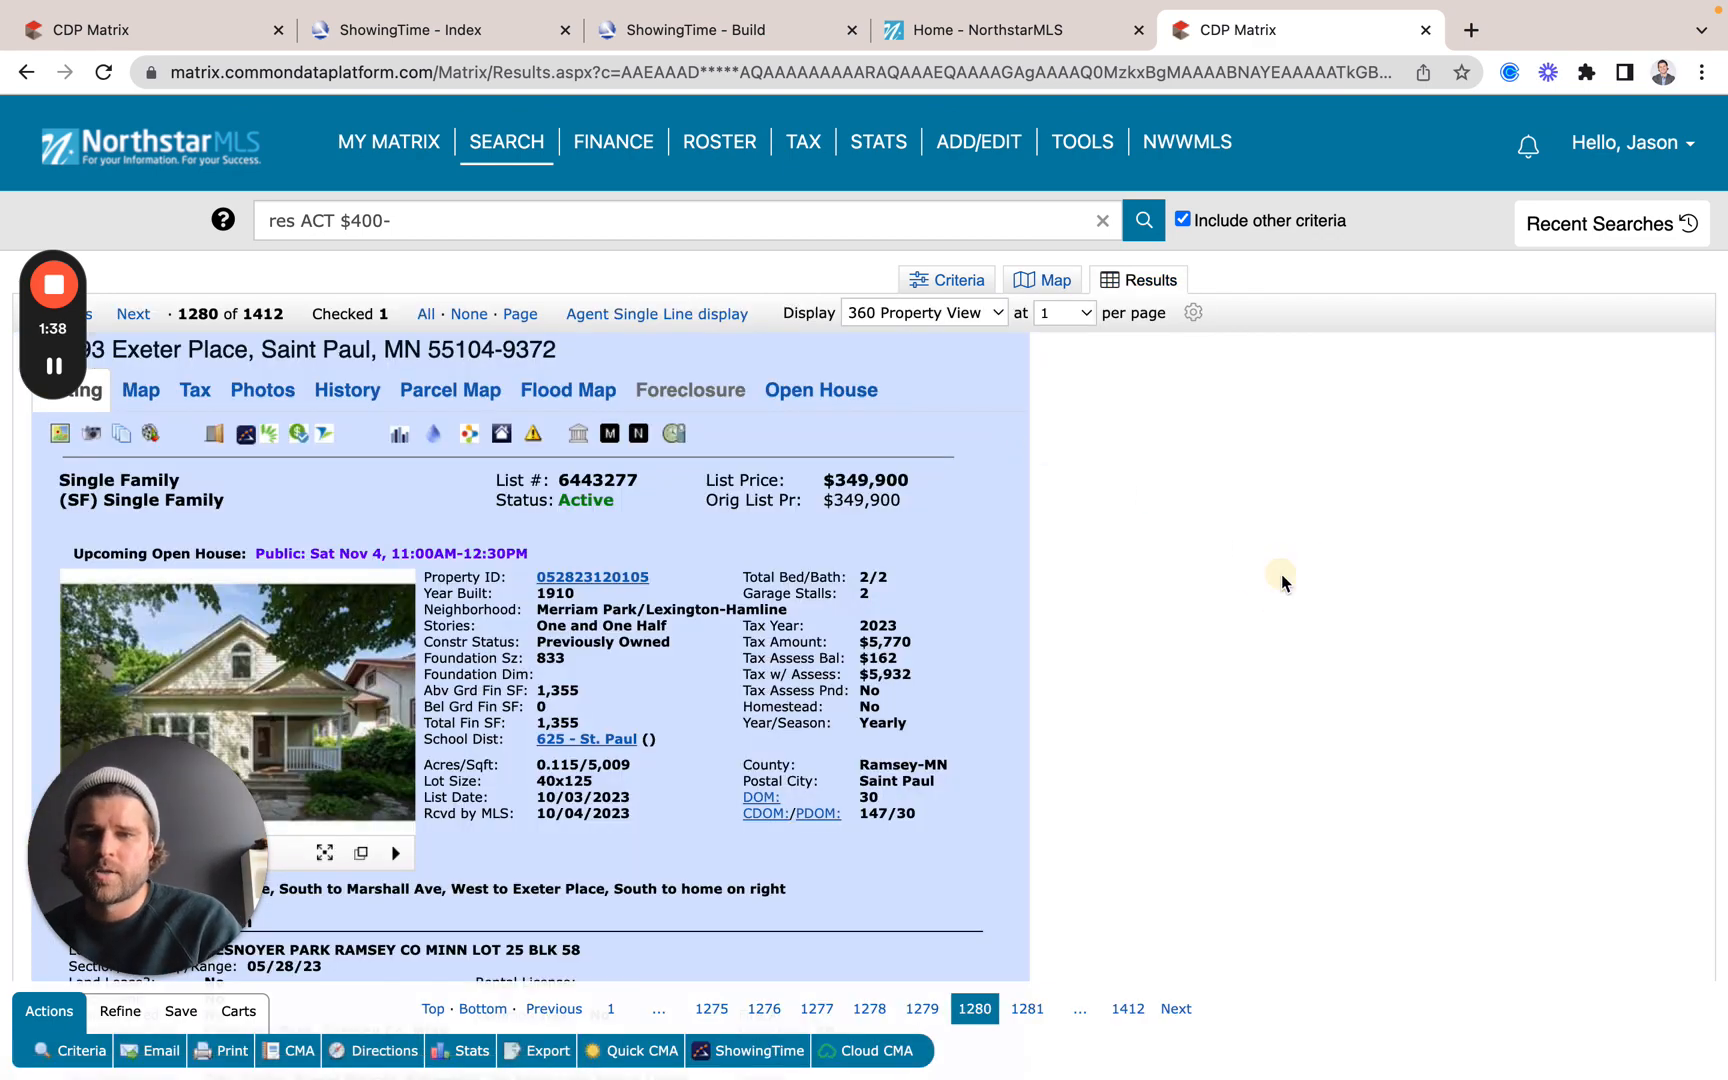
pyautogui.moveTo(55, 232); pyautogui.dragTo(50, 161)
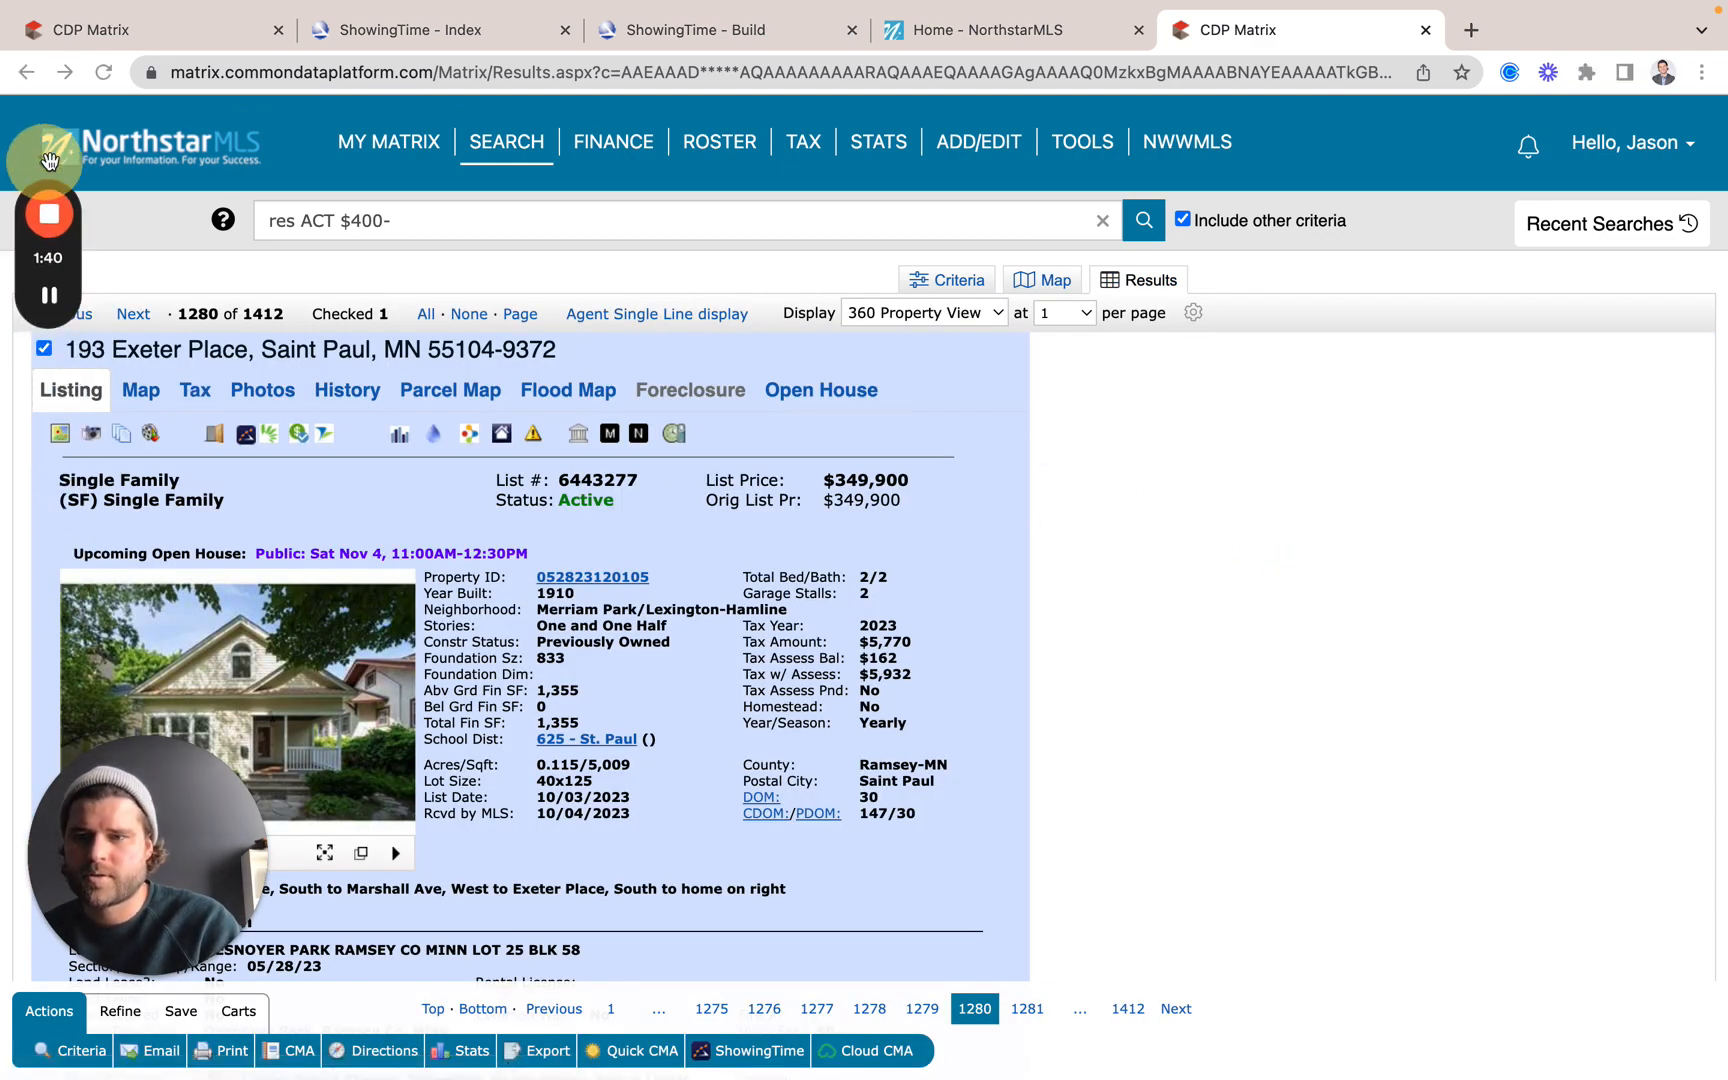
pyautogui.click(44, 350)
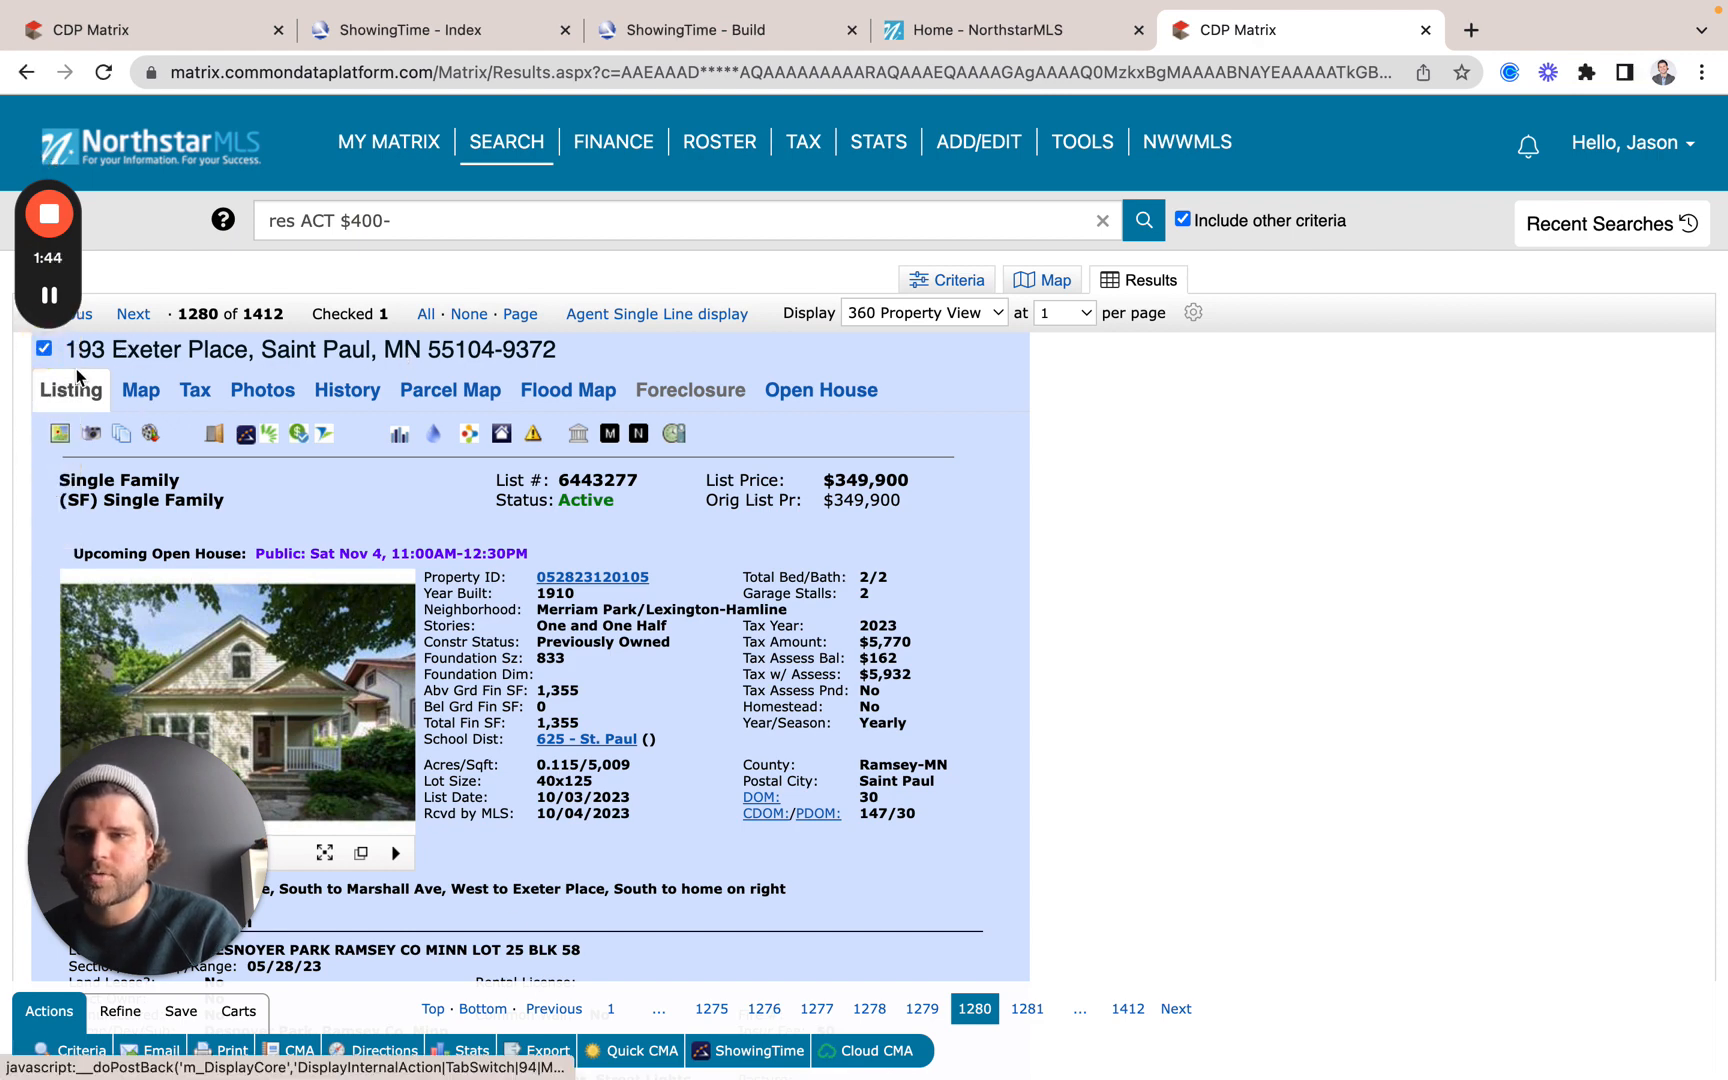
pyautogui.click(45, 350)
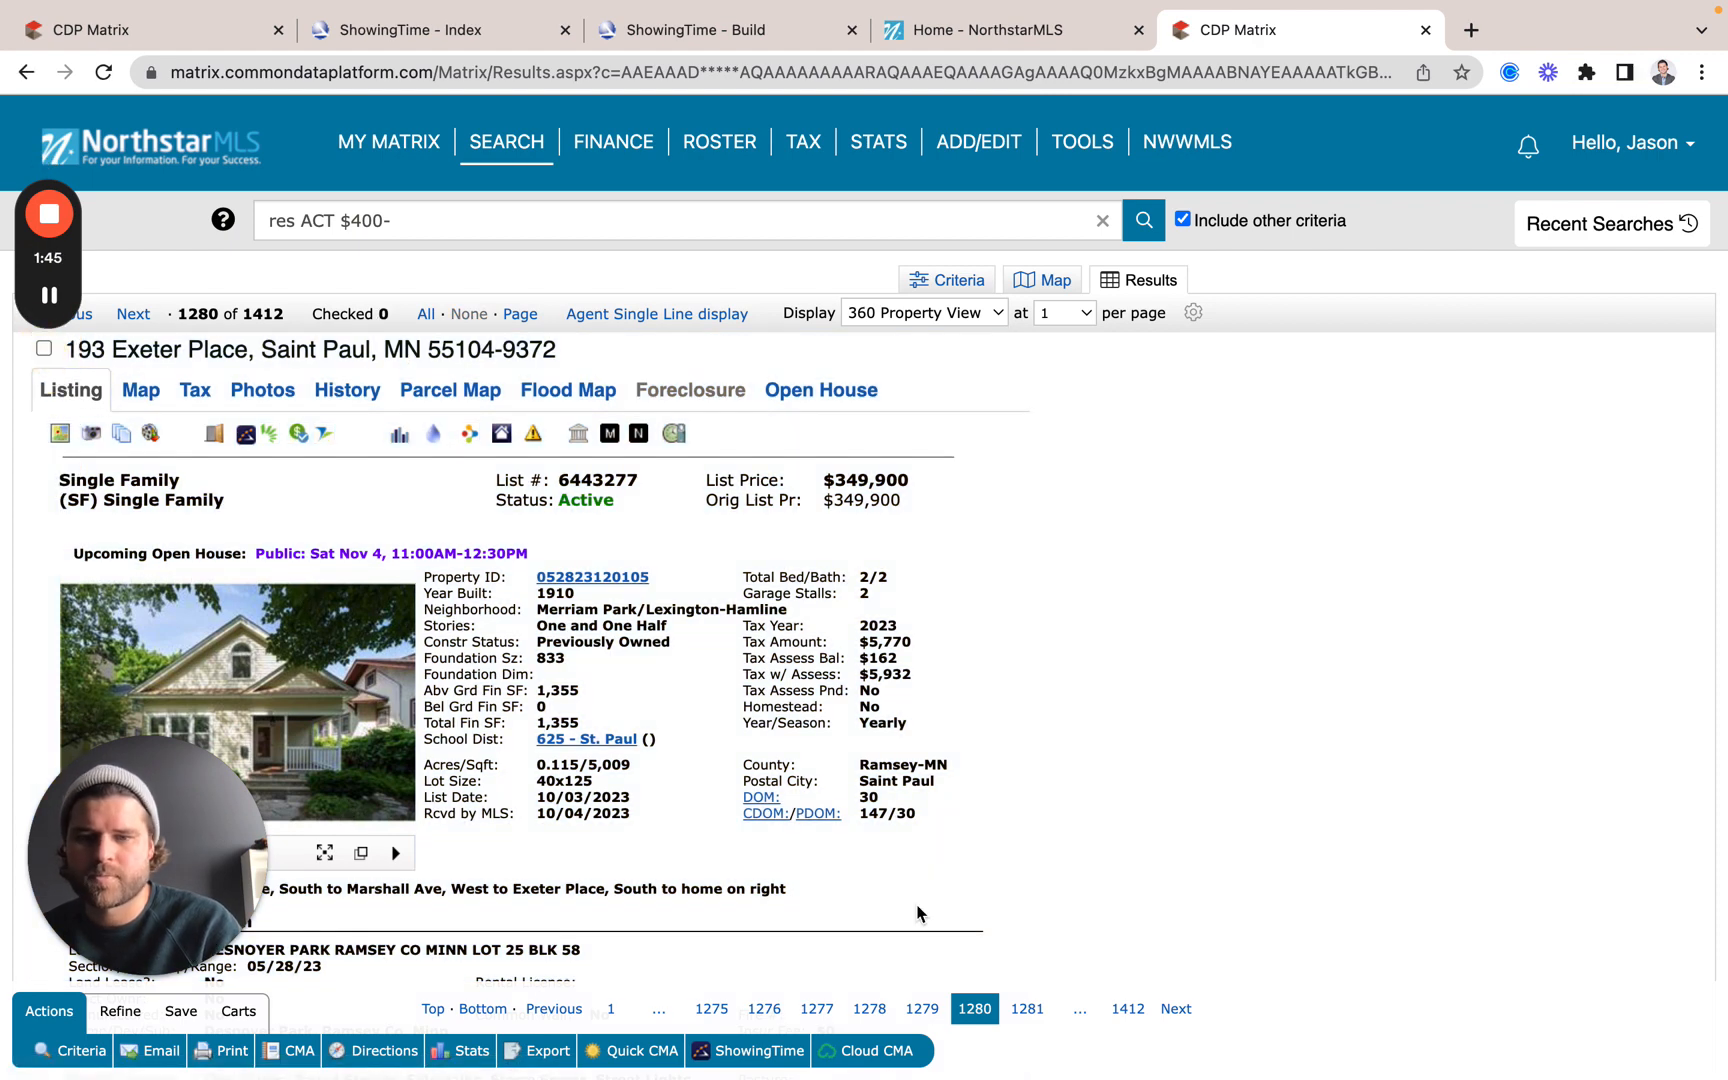
pyautogui.click(740, 1052)
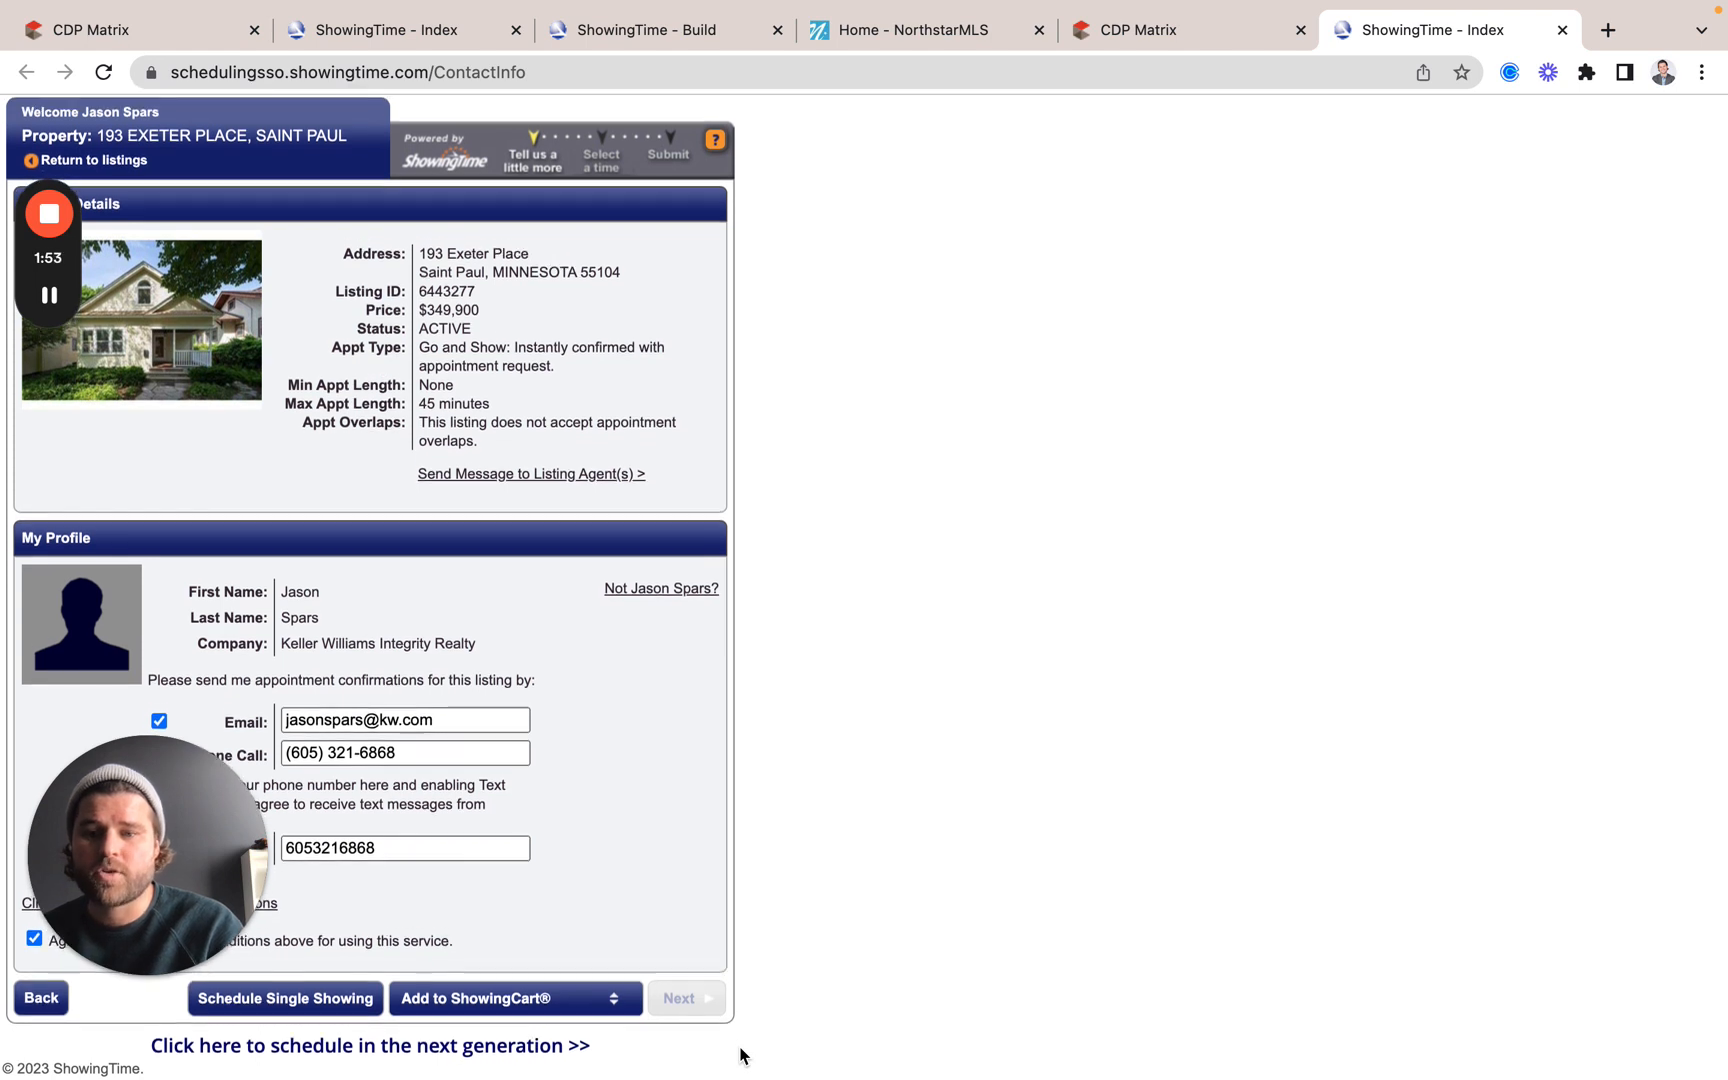
pyautogui.moveTo(99, 813); pyautogui.dragTo(1576, 95)
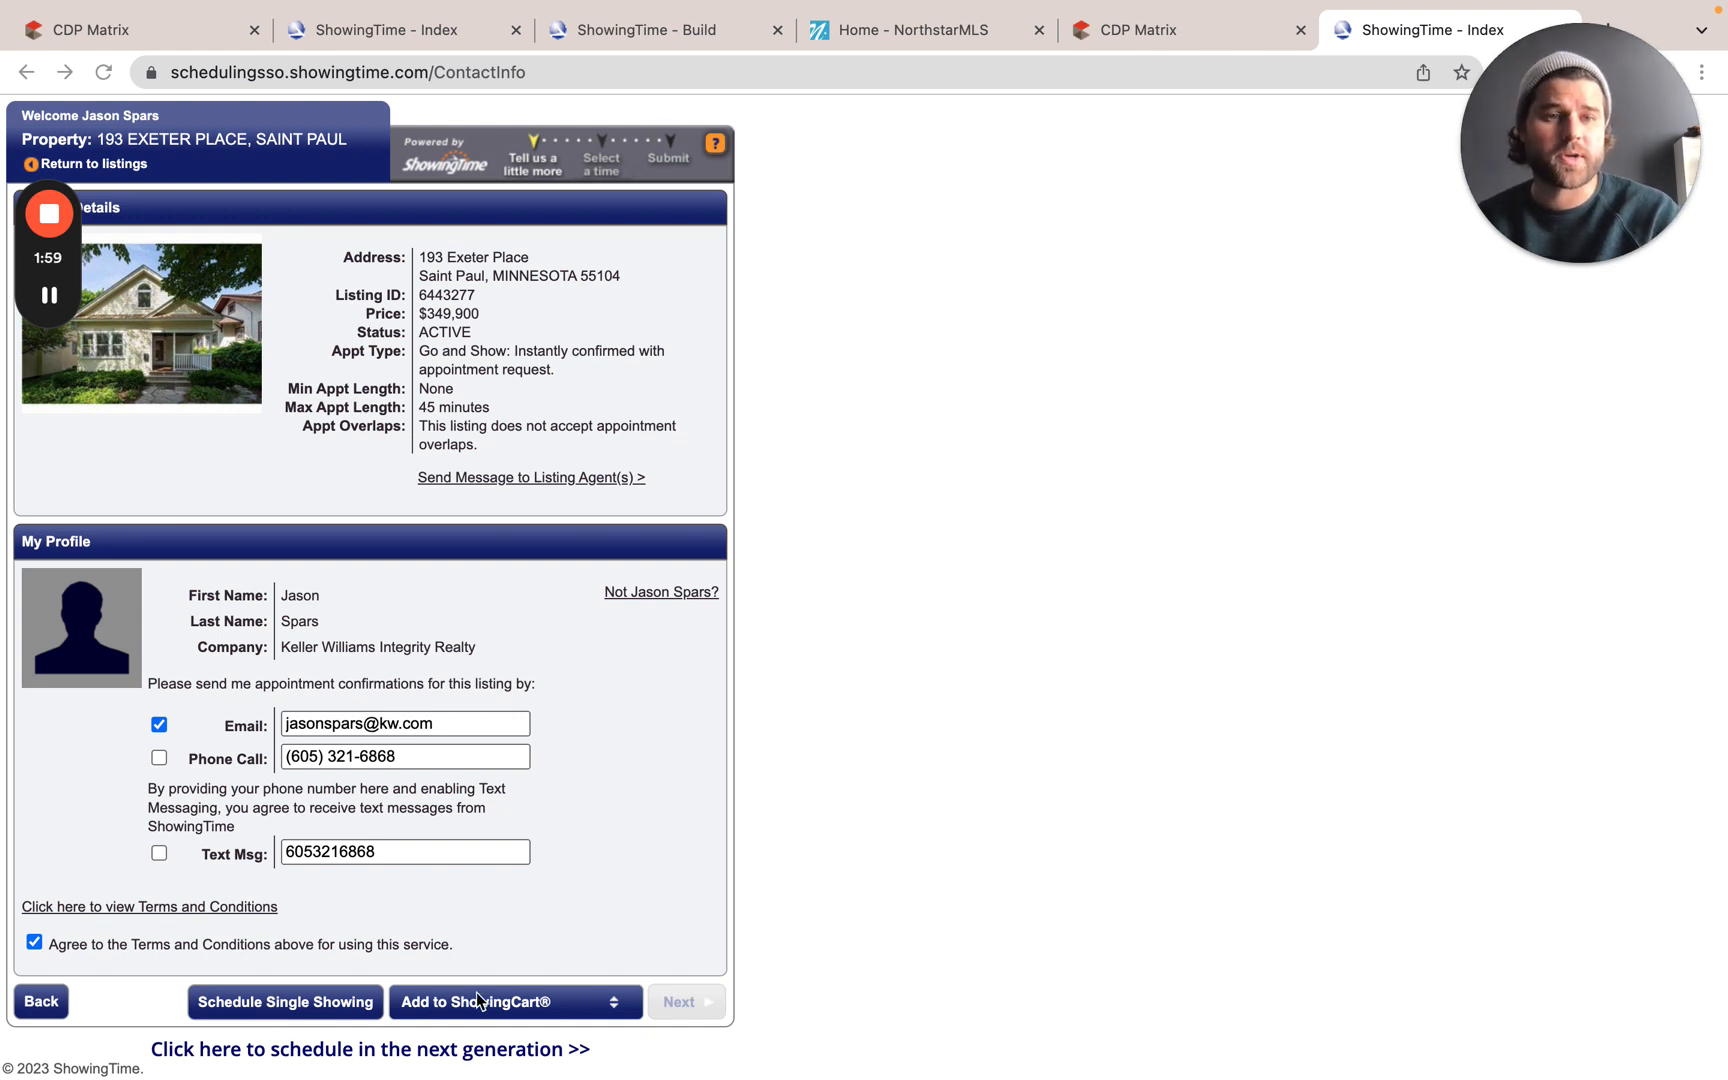
pyautogui.click(229, 1002)
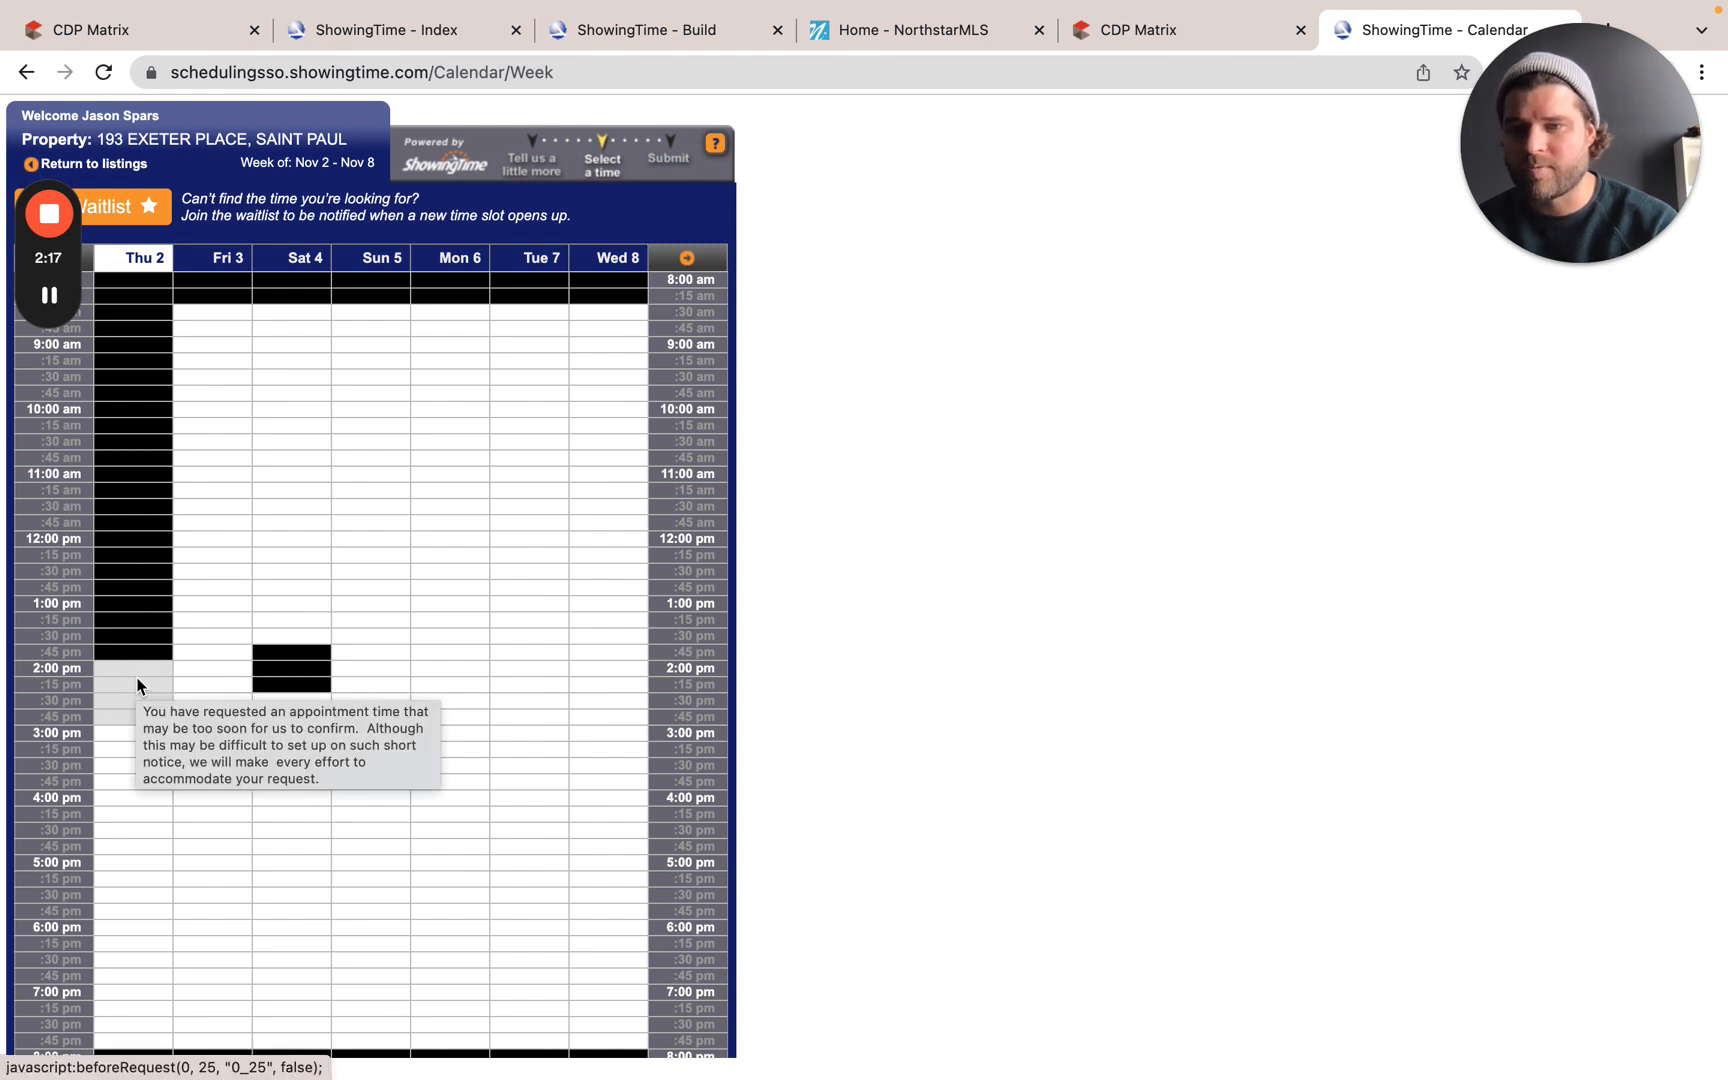
# Step: Select the Friday, November 3, 12:00 pm slot to open the appointment verification
pyautogui.moveTo(134, 700)
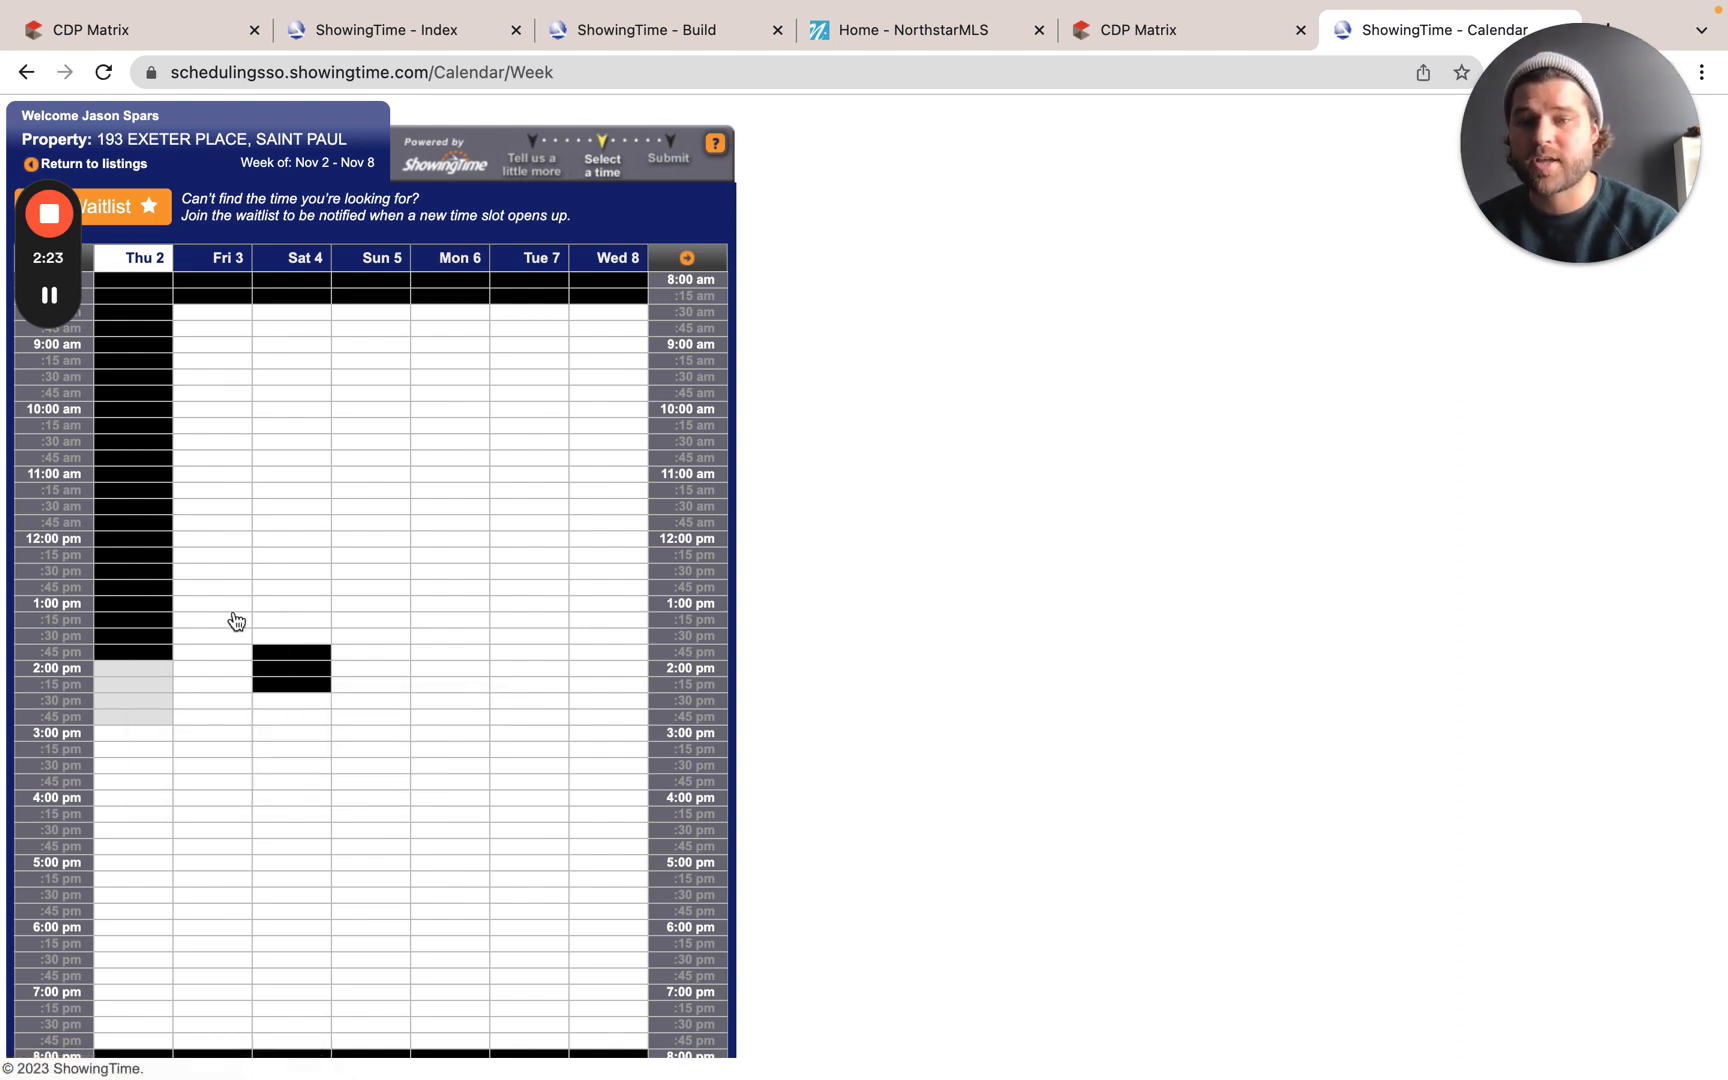
pyautogui.click(213, 539)
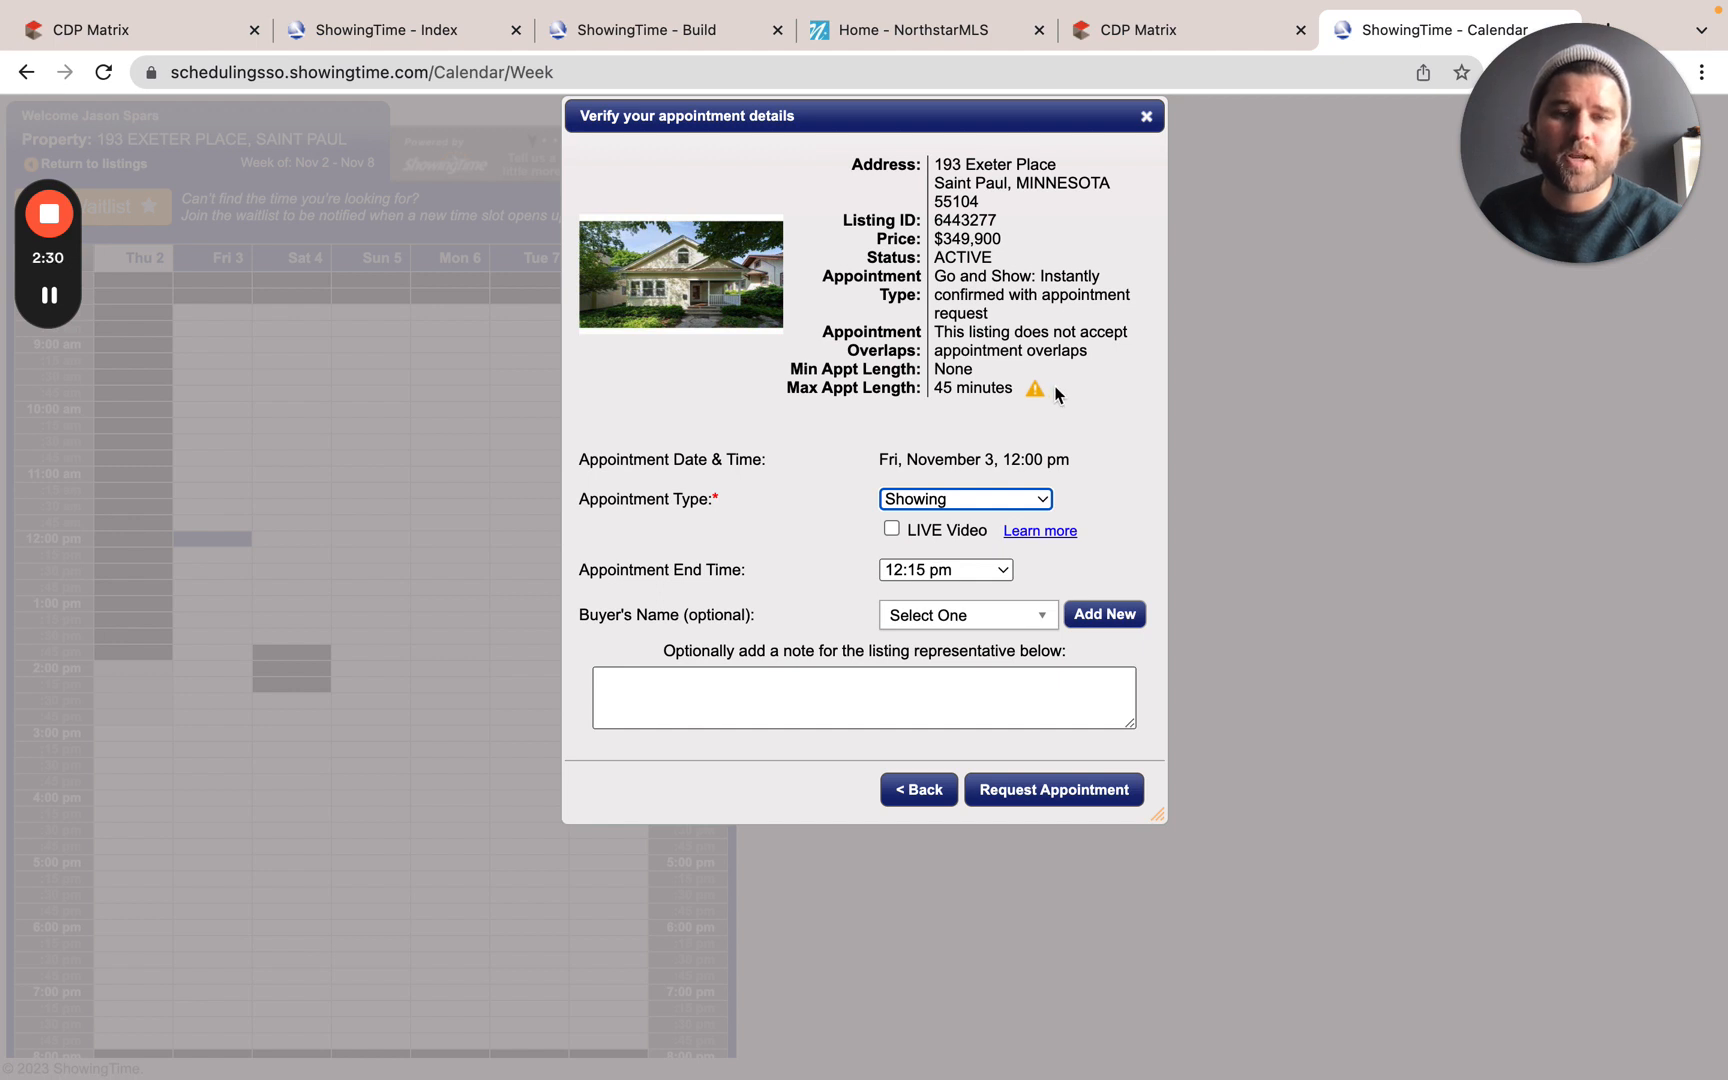
# Step: Change the end time to 12:45 pm, review the Go and Show type, and close without requesting
pyautogui.click(998, 569)
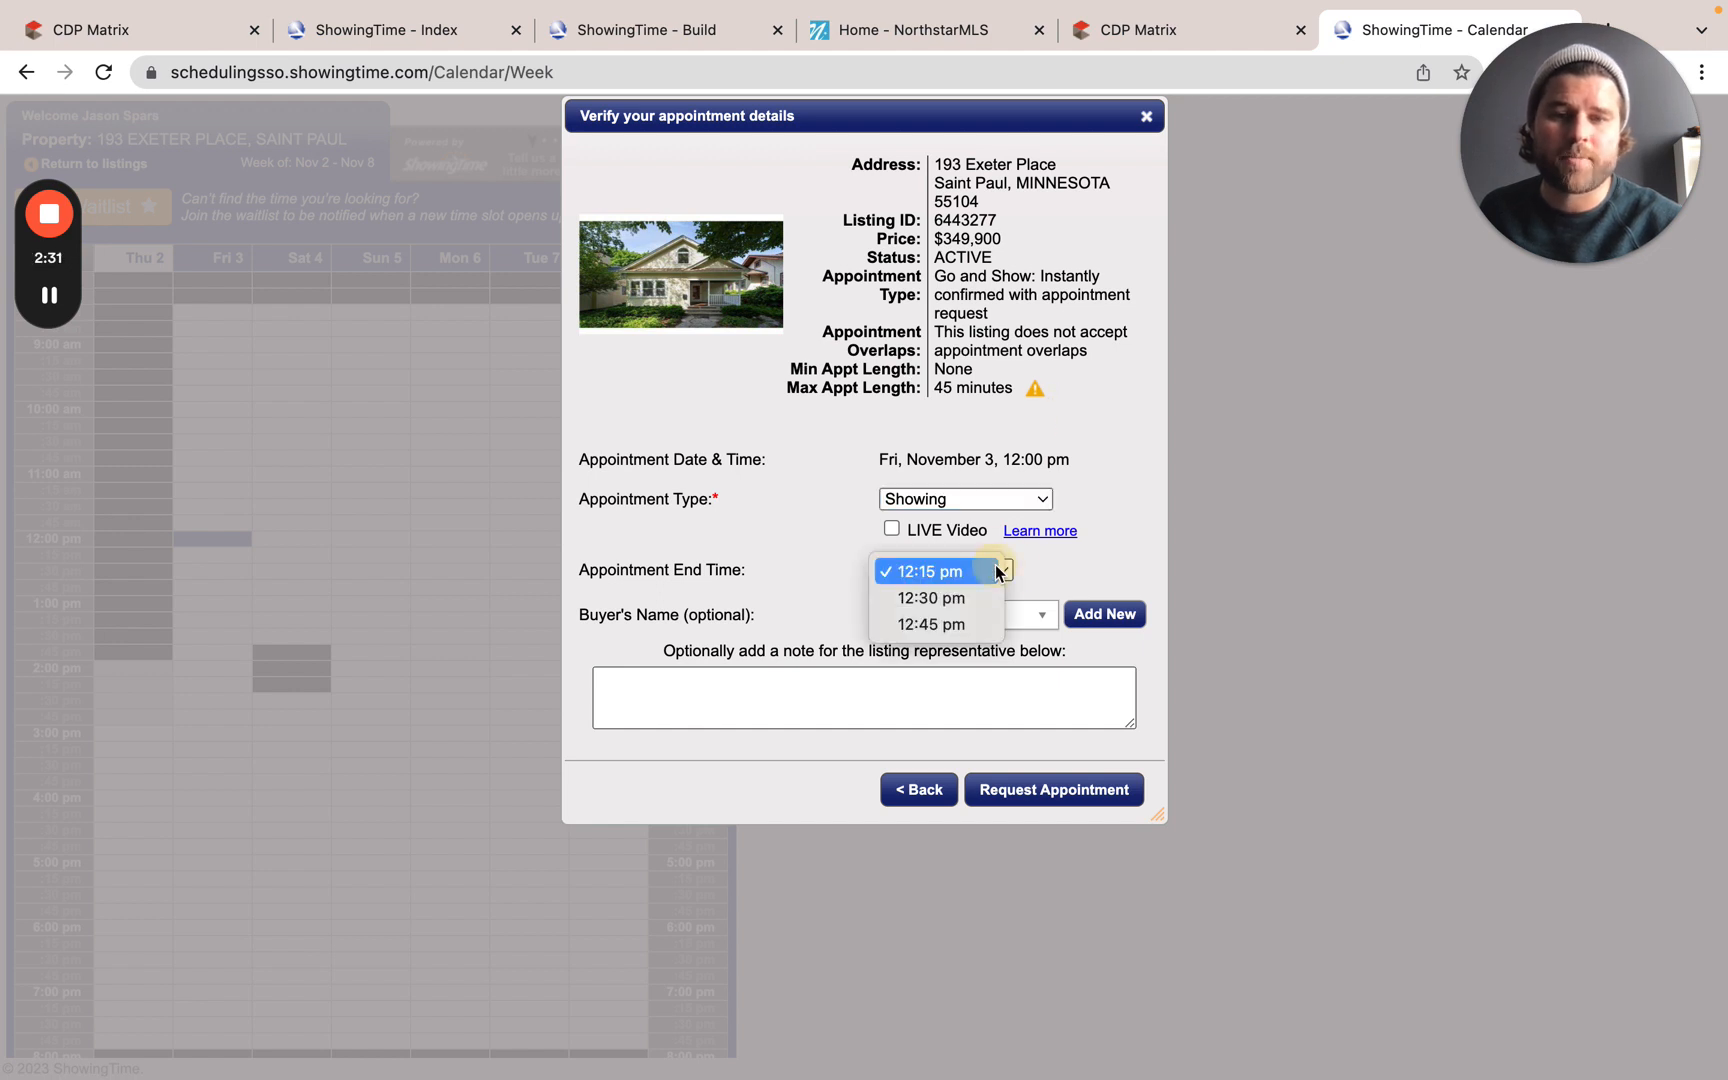
pyautogui.click(936, 622)
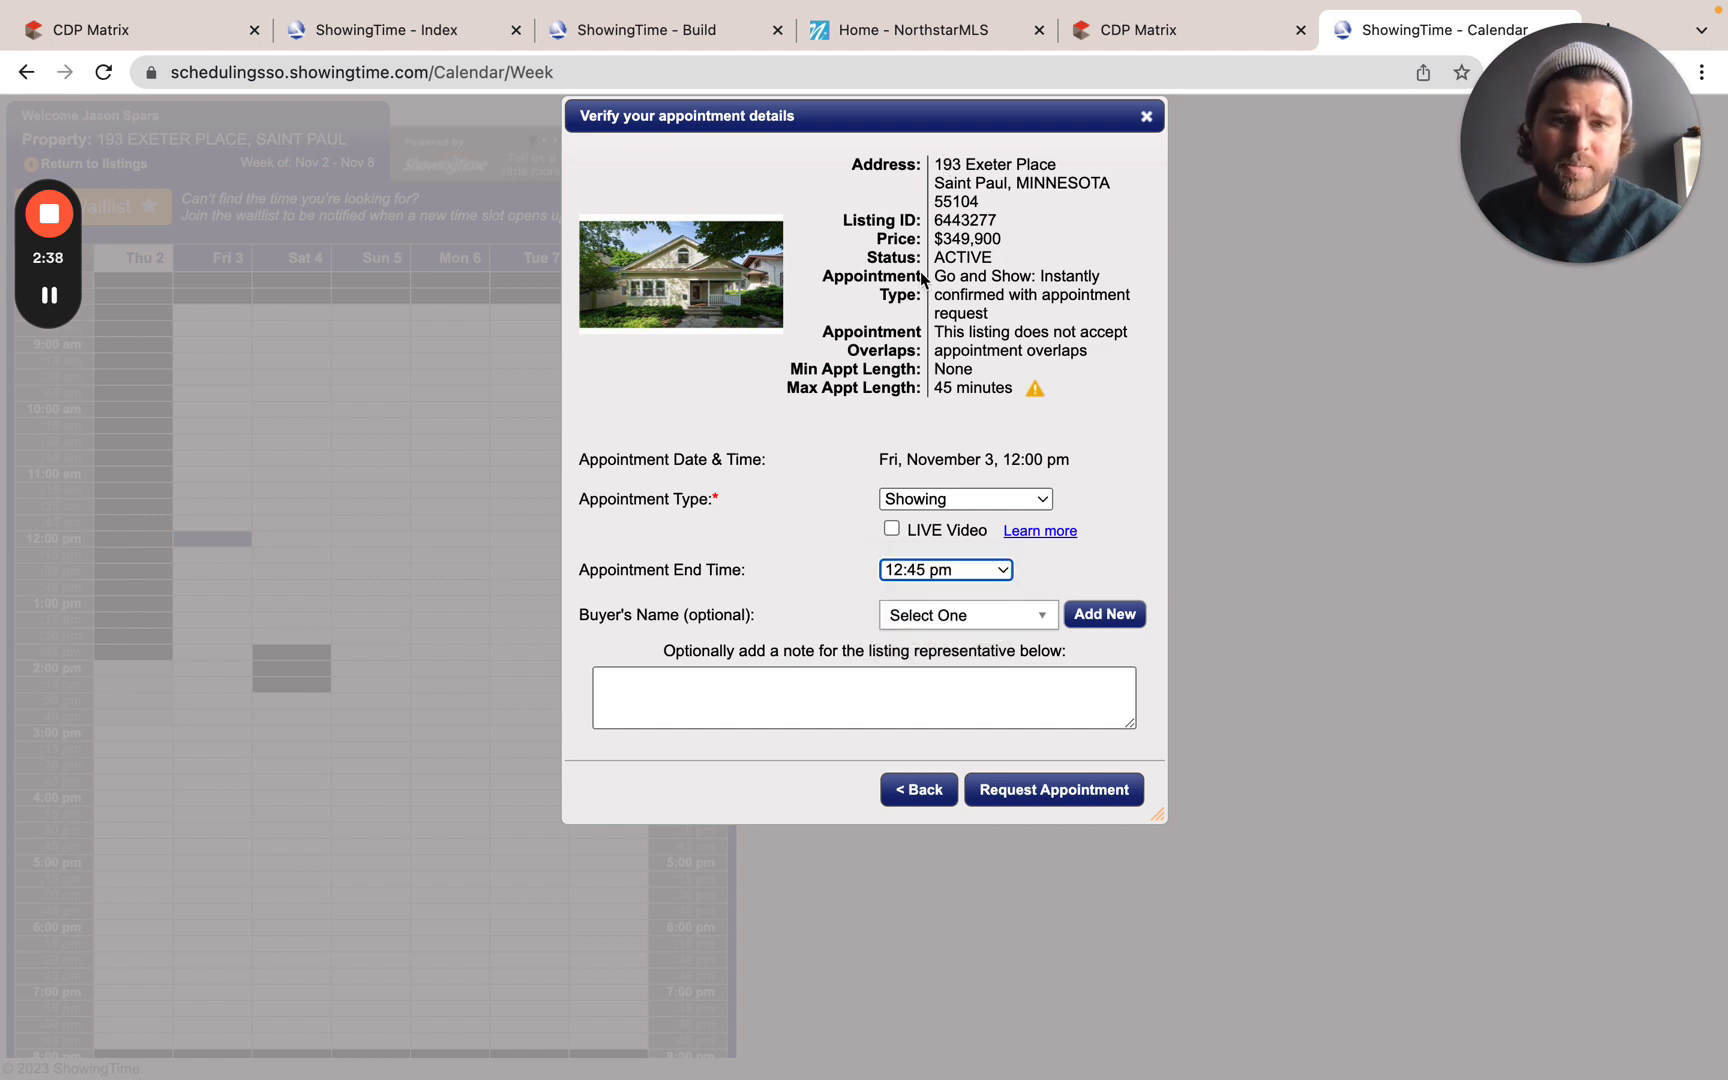
pyautogui.moveTo(934, 276); pyautogui.dragTo(1093, 271)
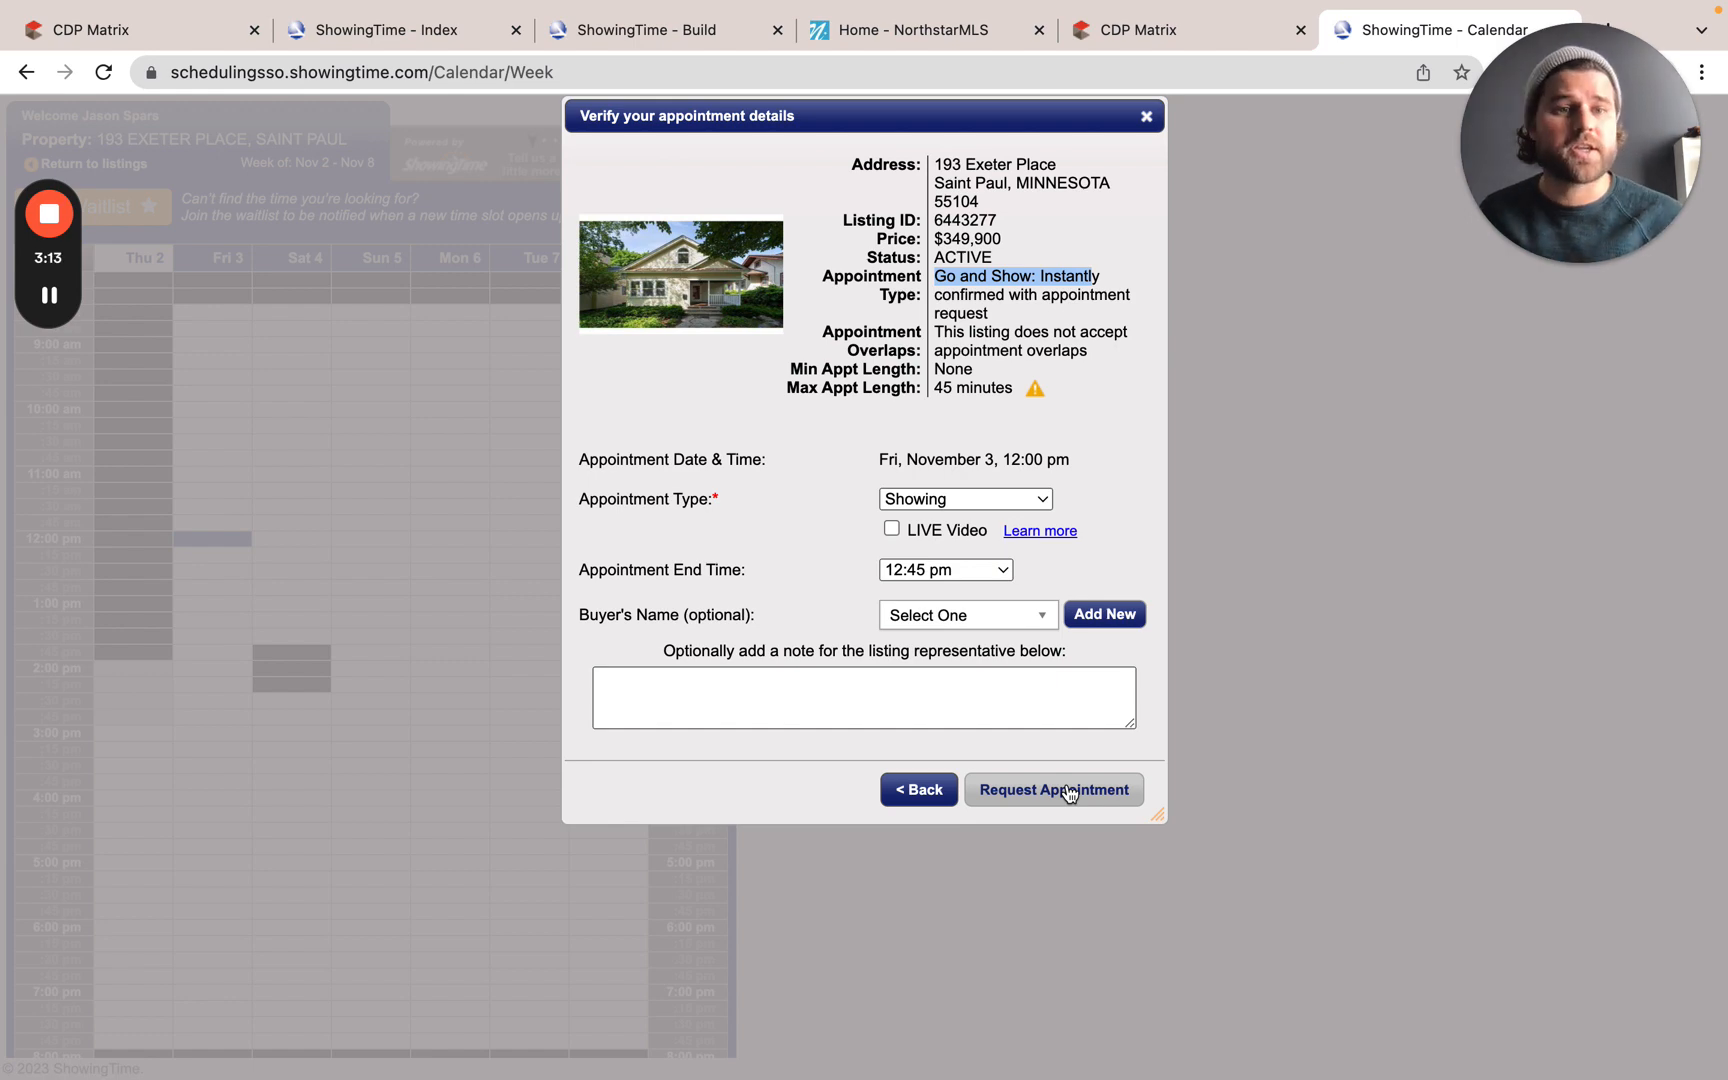
pyautogui.click(1148, 118)
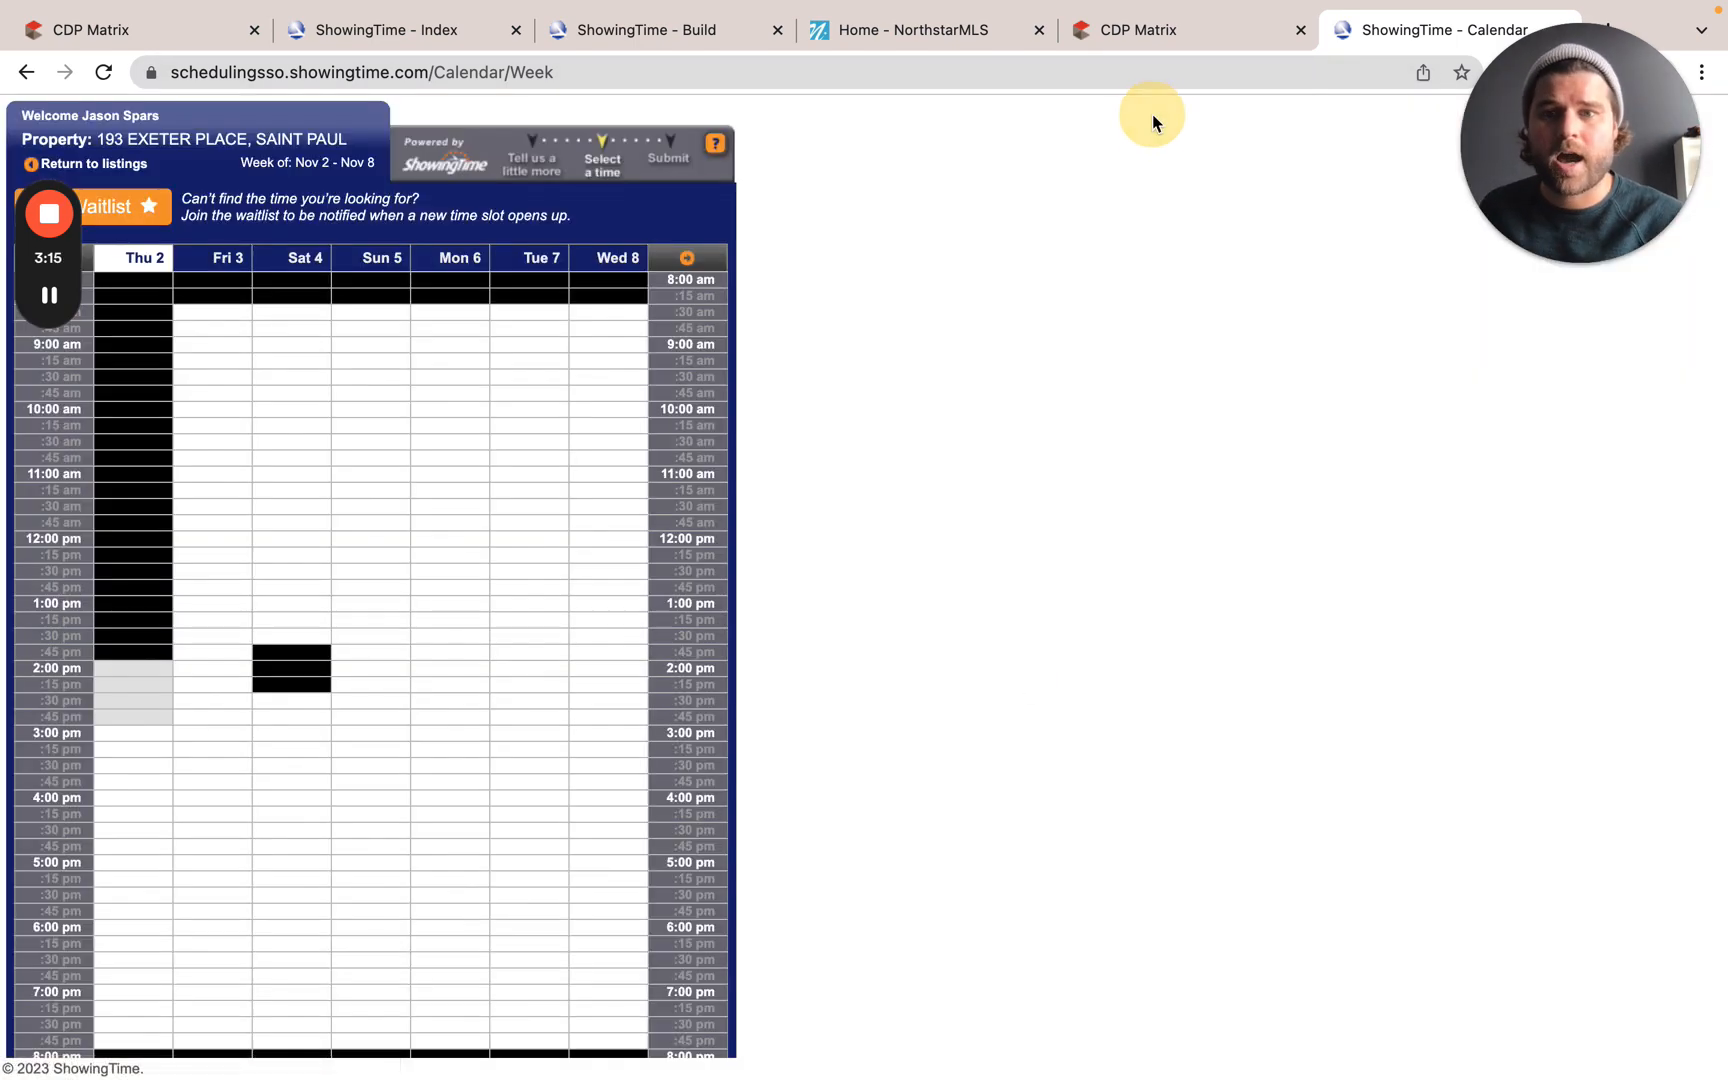
pyautogui.click(27, 72)
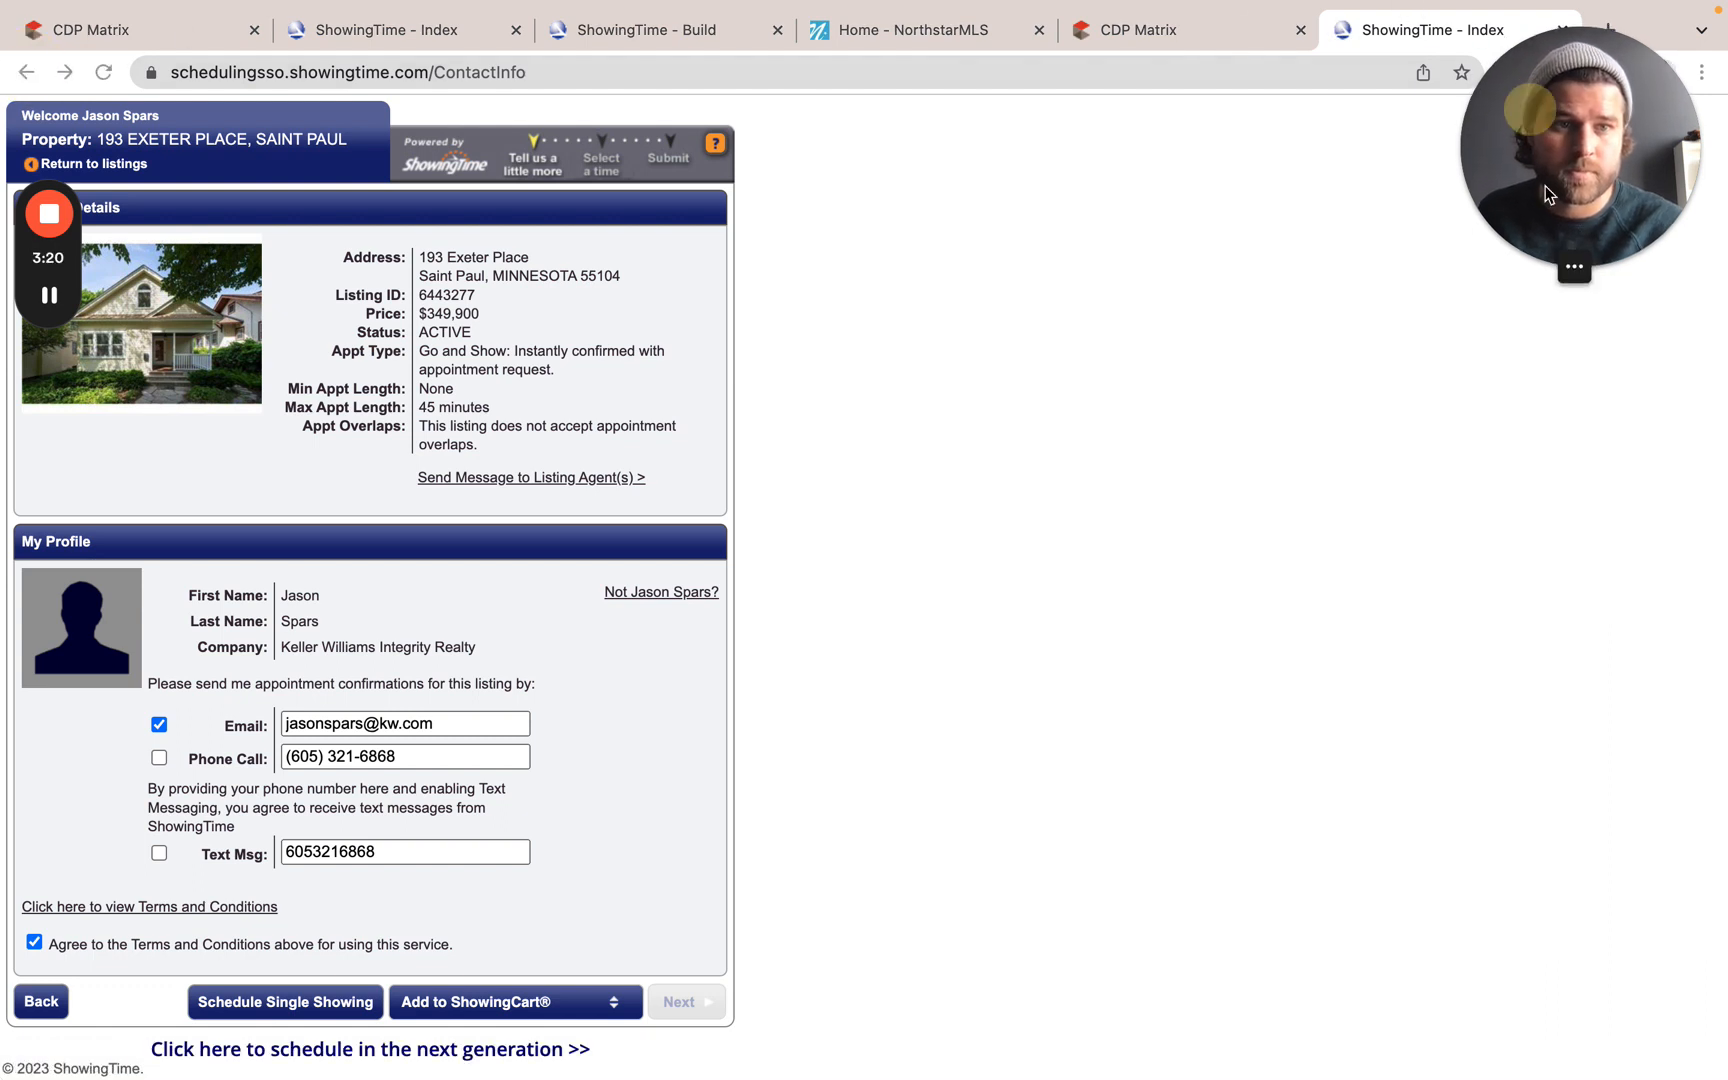
pyautogui.click(1562, 31)
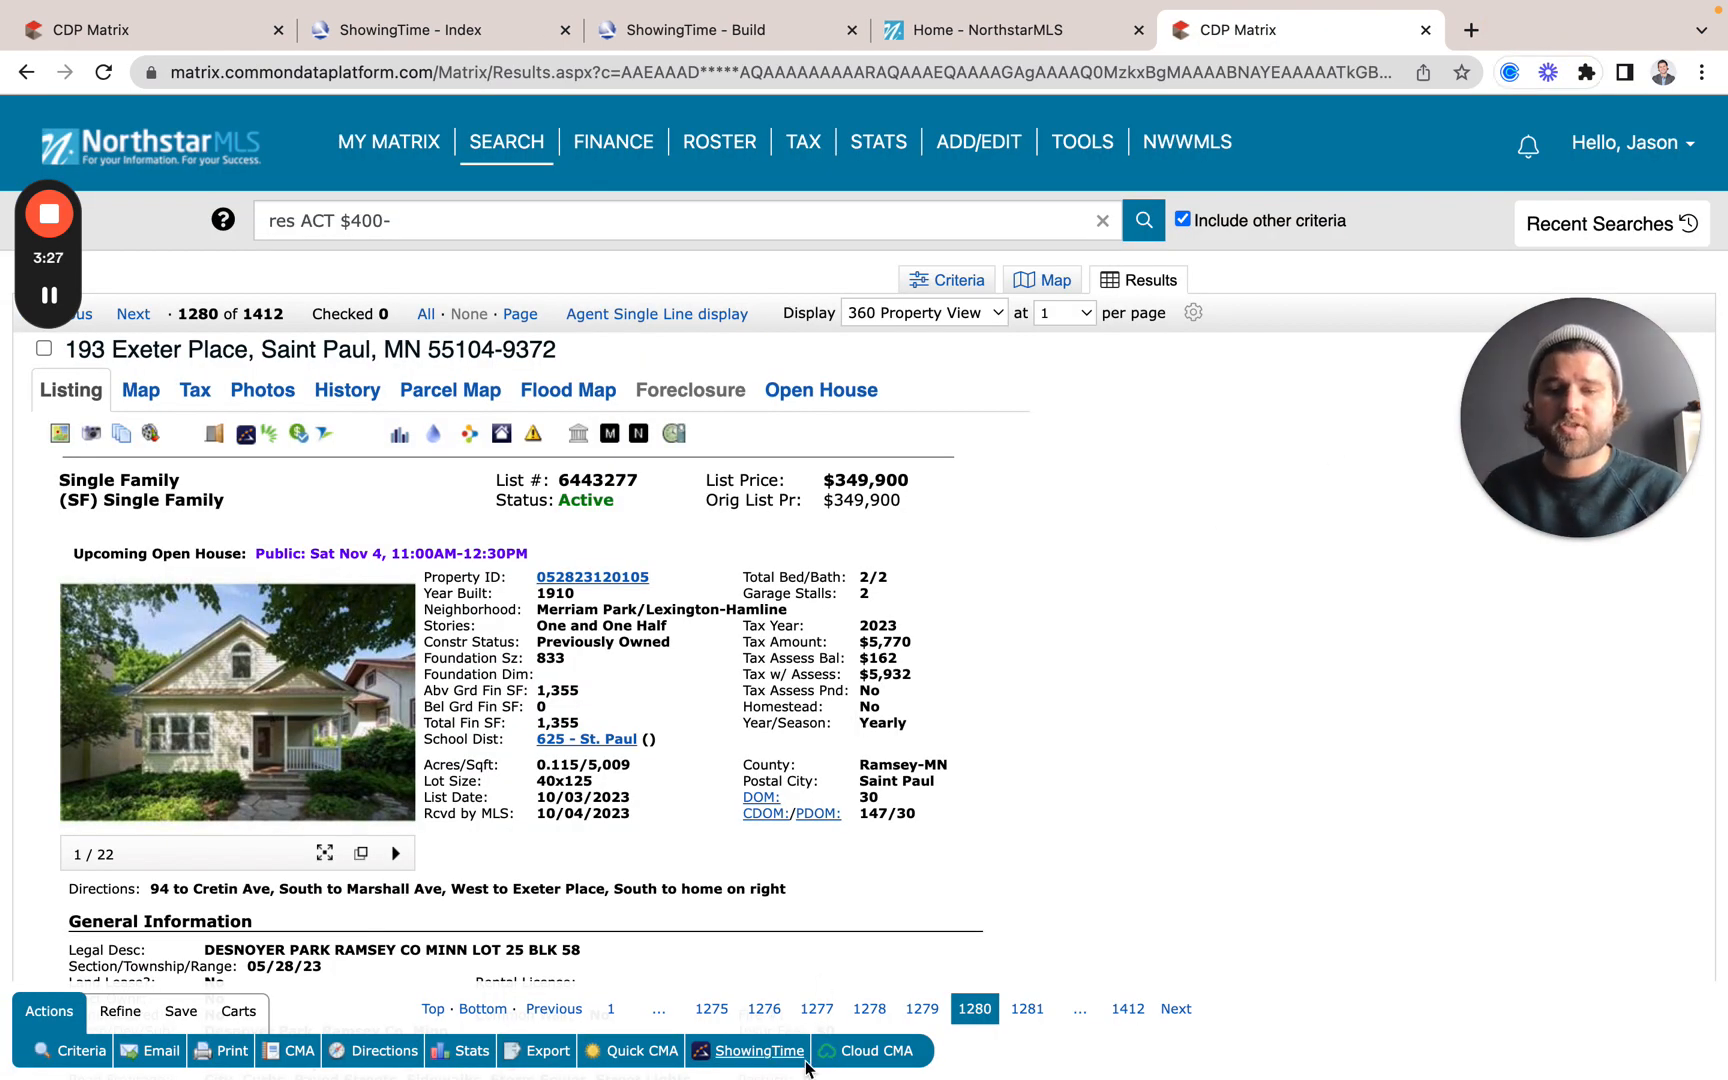
pyautogui.click(755, 1052)
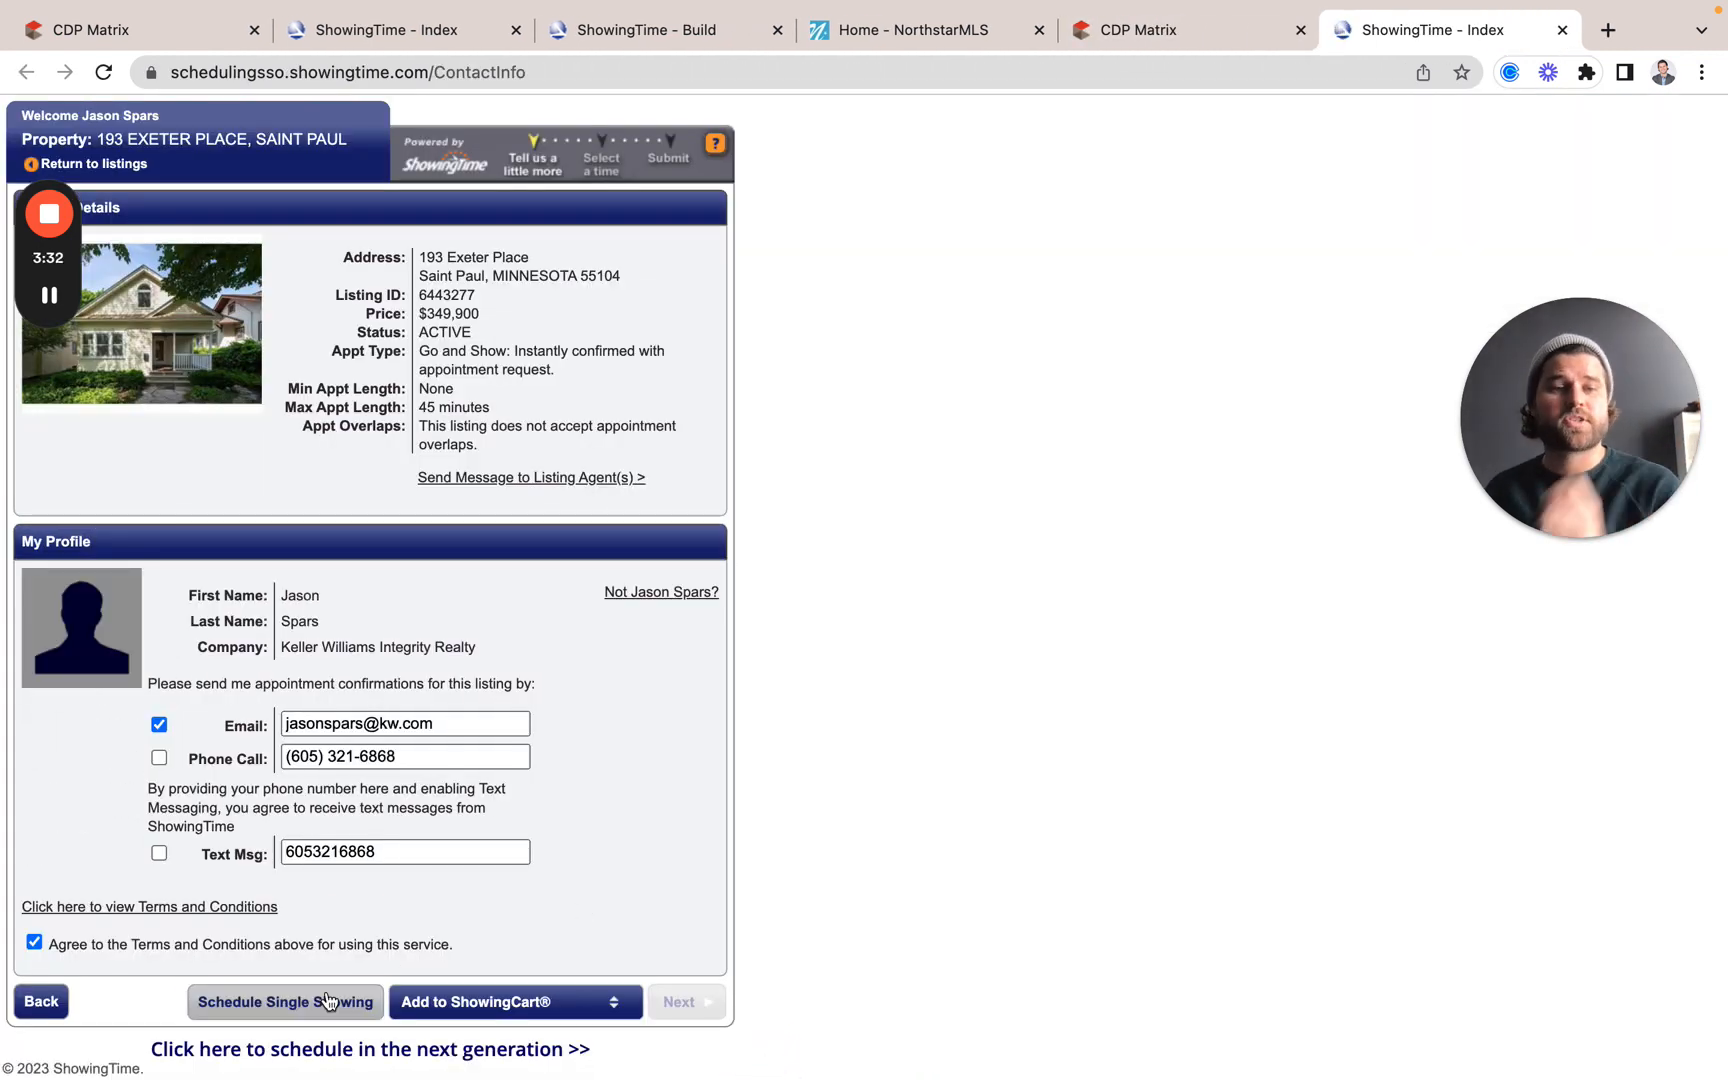
pyautogui.click(557, 1005)
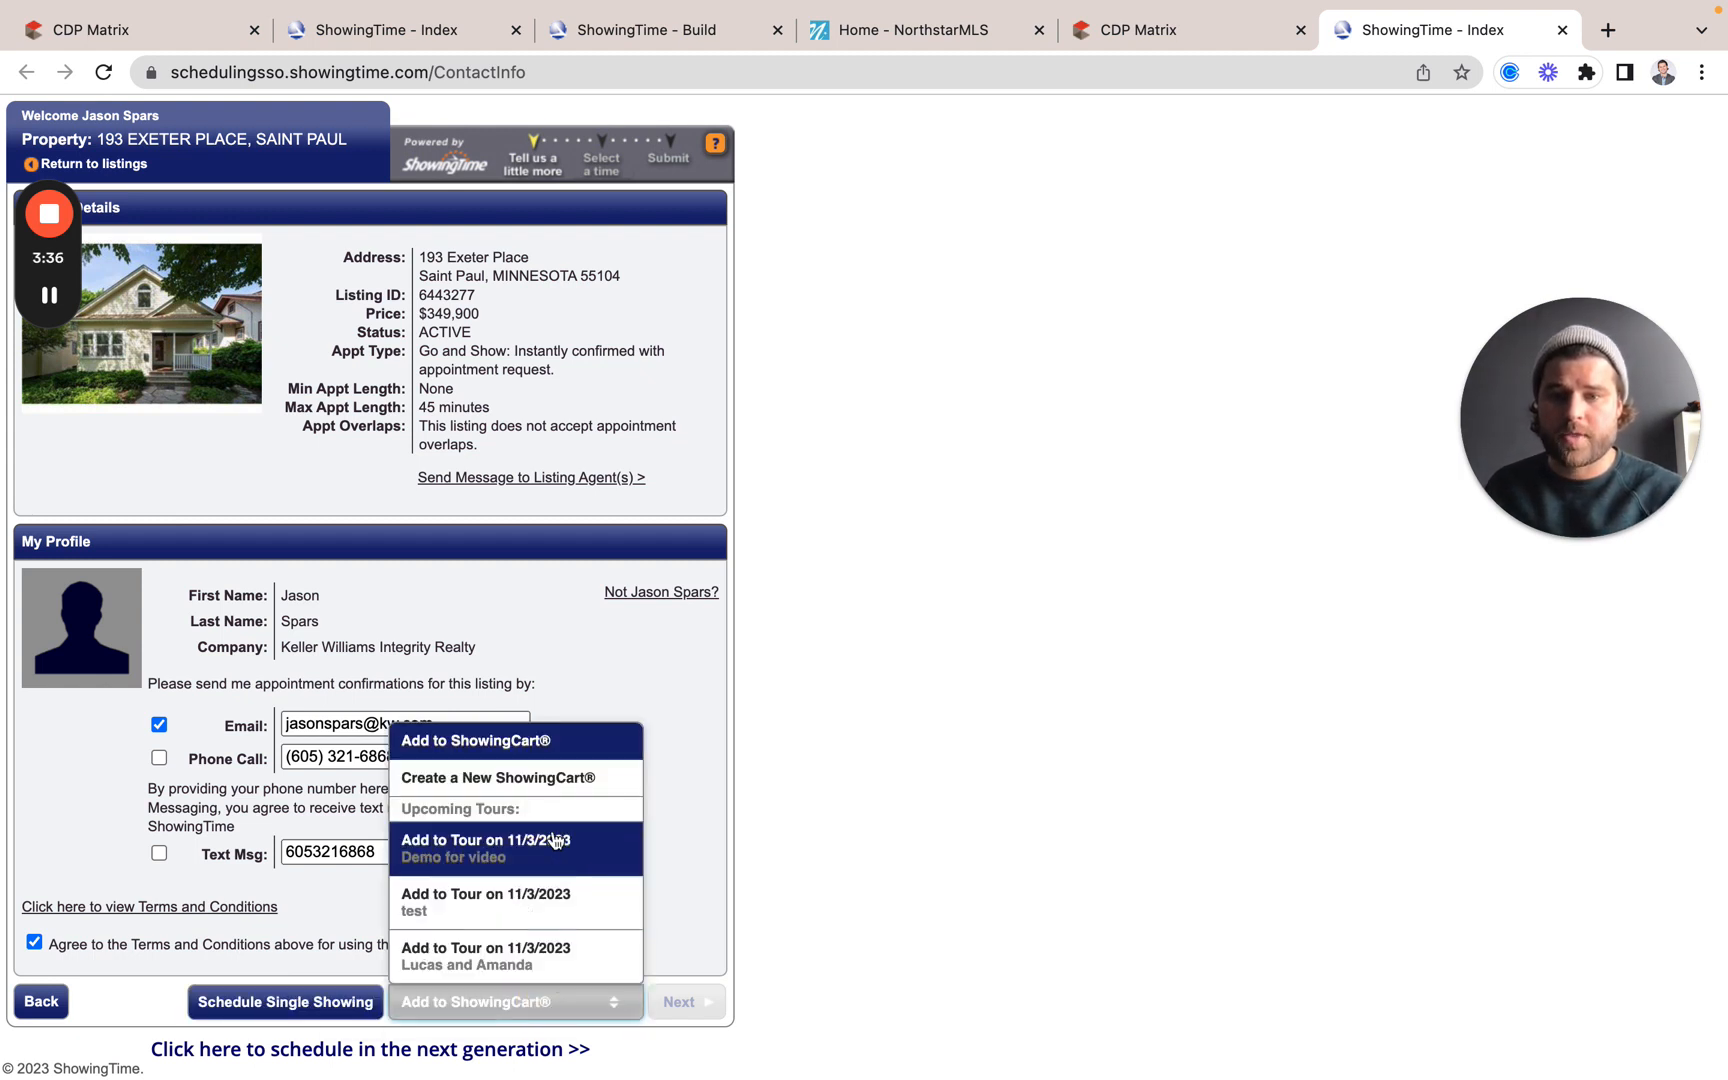
# Step: Start a new ShowingCart tour dated November 3, leaving the buyer unassigned
pyautogui.click(544, 780)
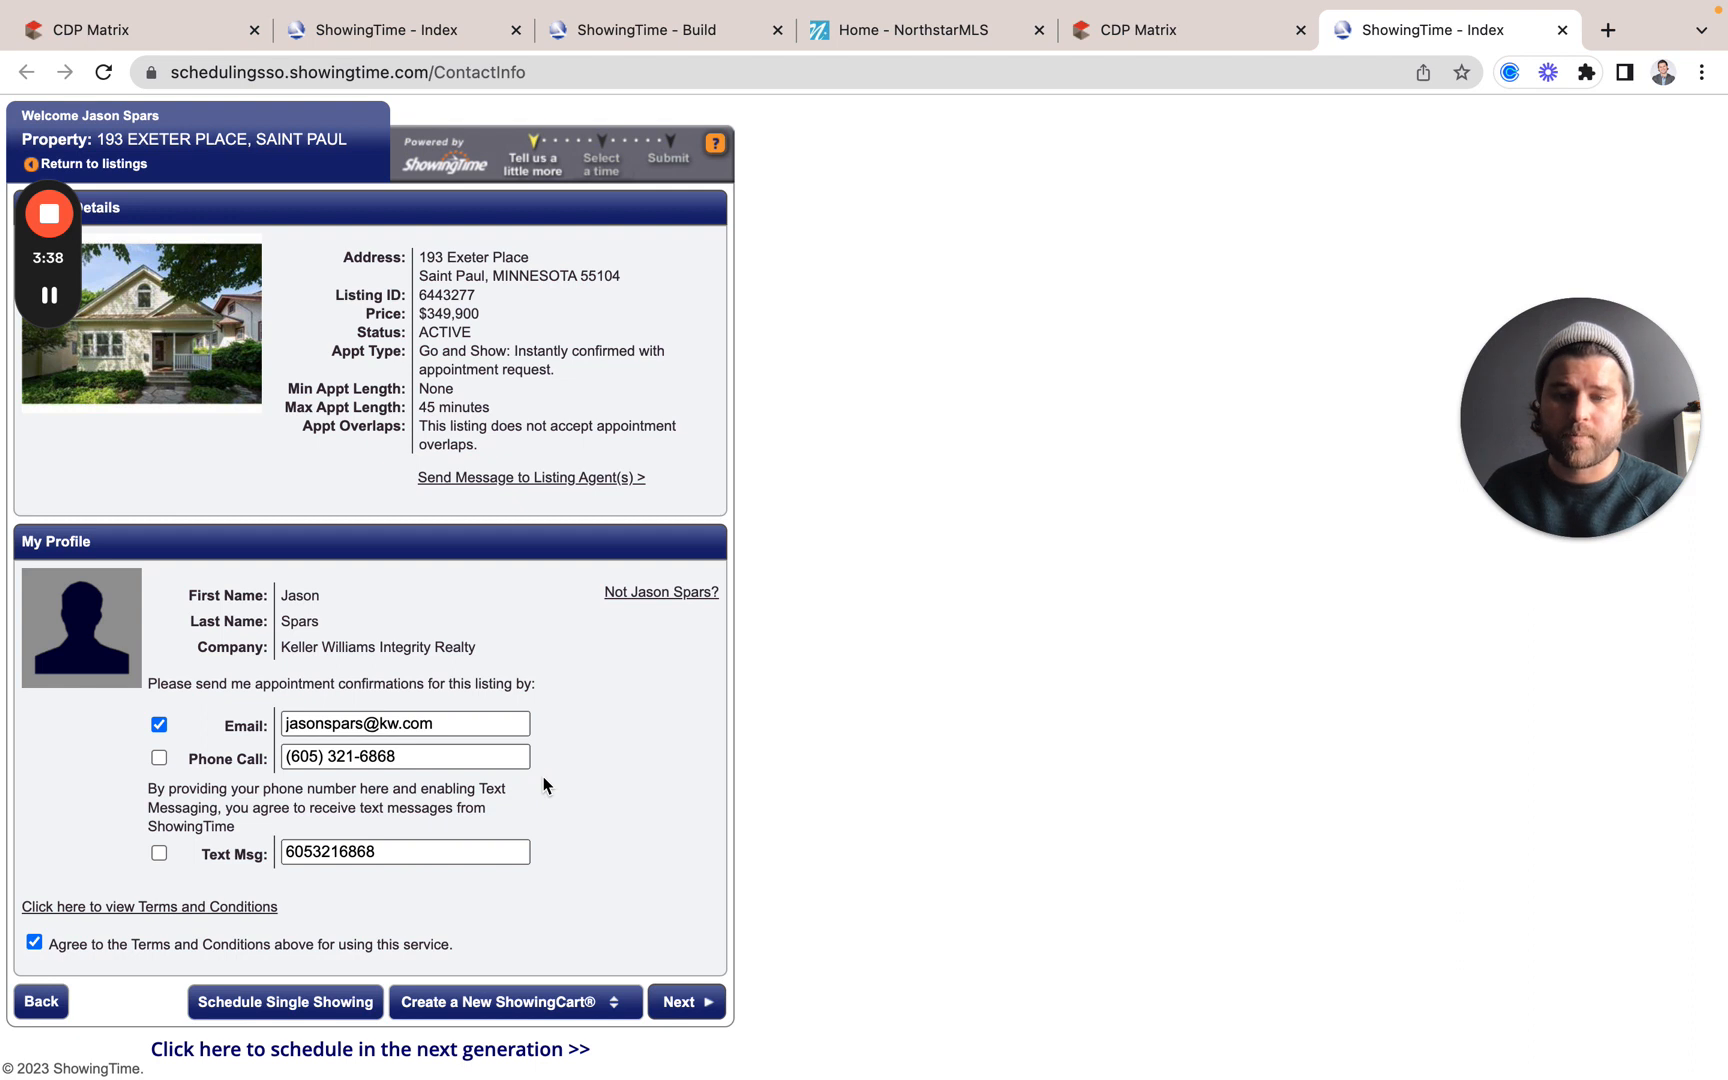
pyautogui.click(690, 1003)
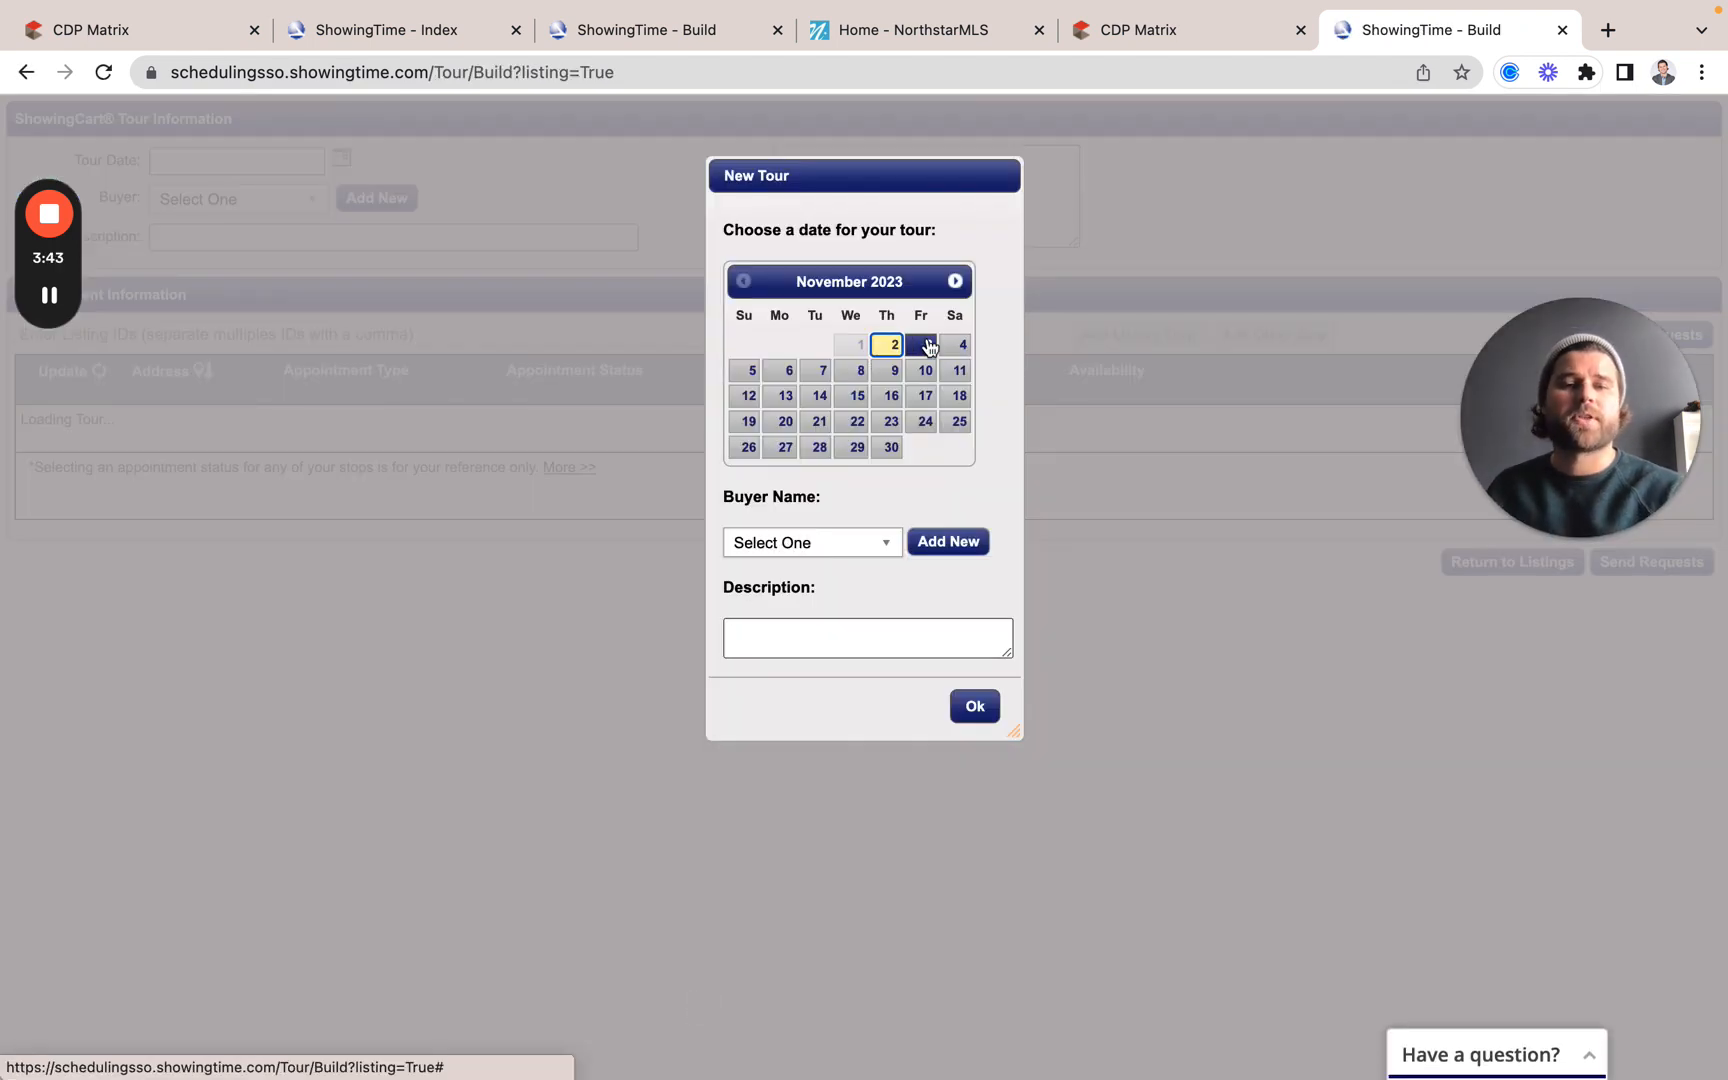
pyautogui.click(930, 344)
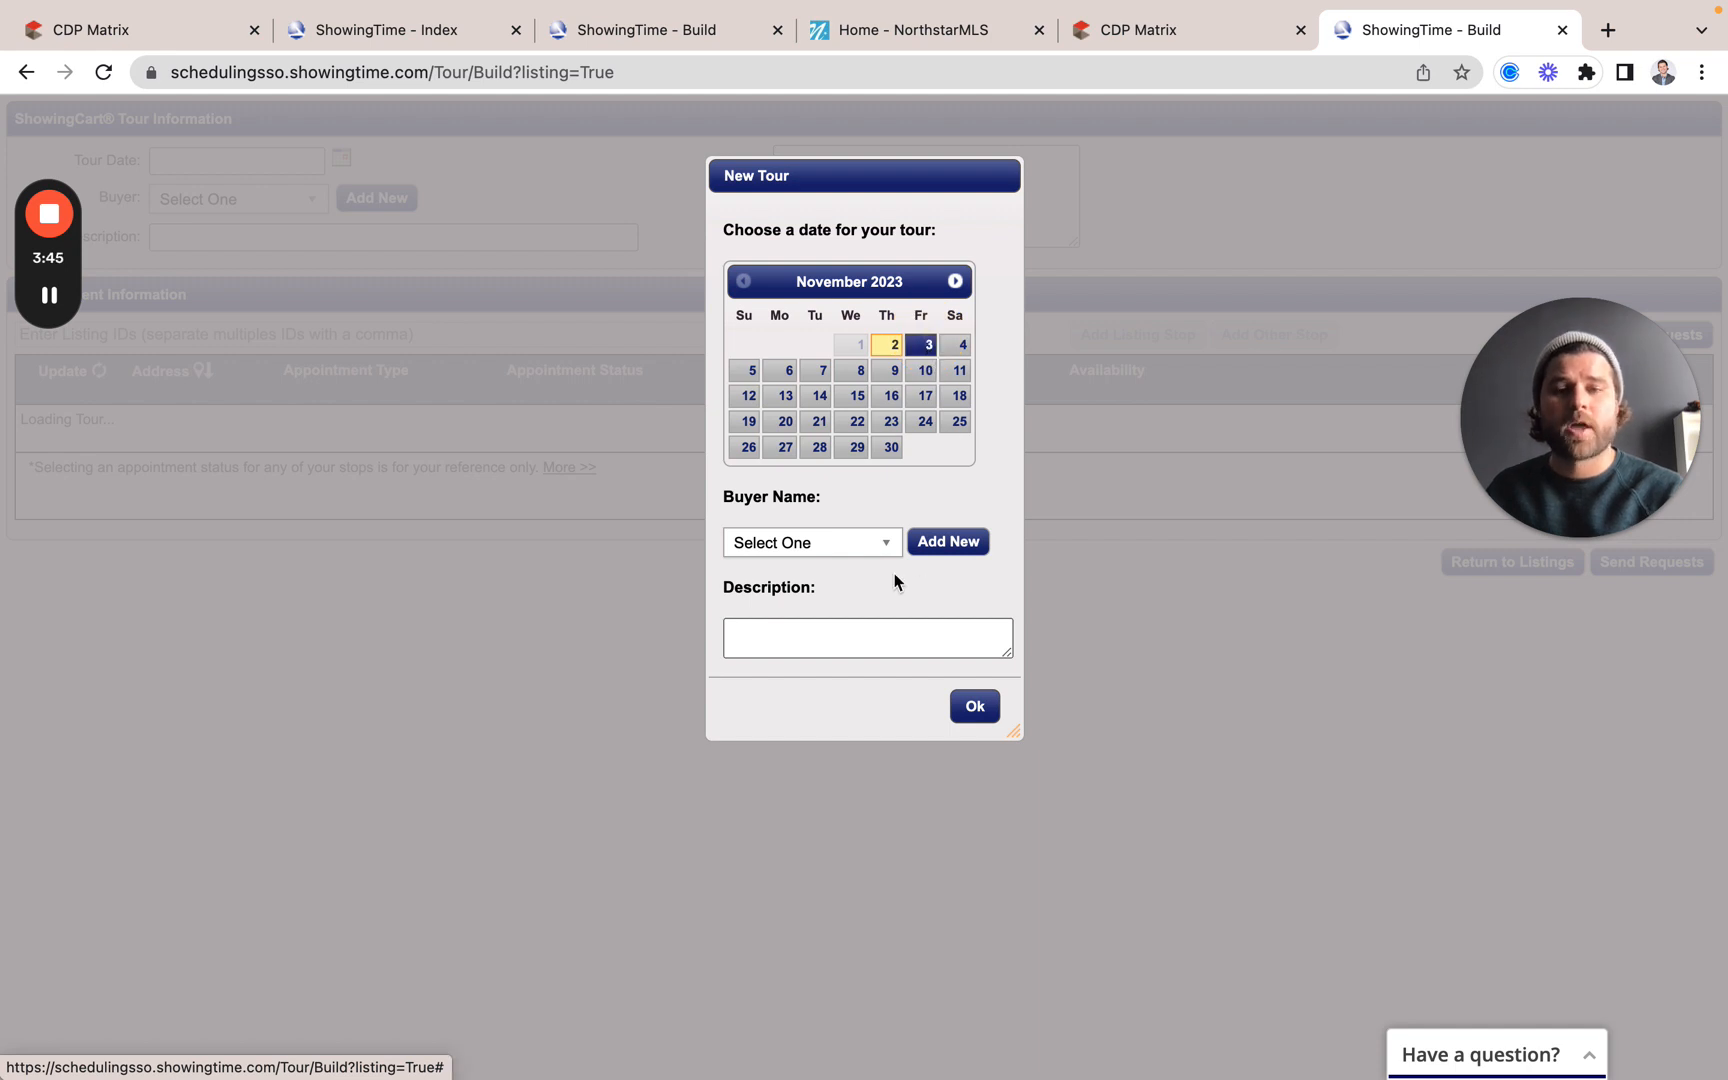
pyautogui.click(866, 550)
pyautogui.scroll(-5, 808, 795)
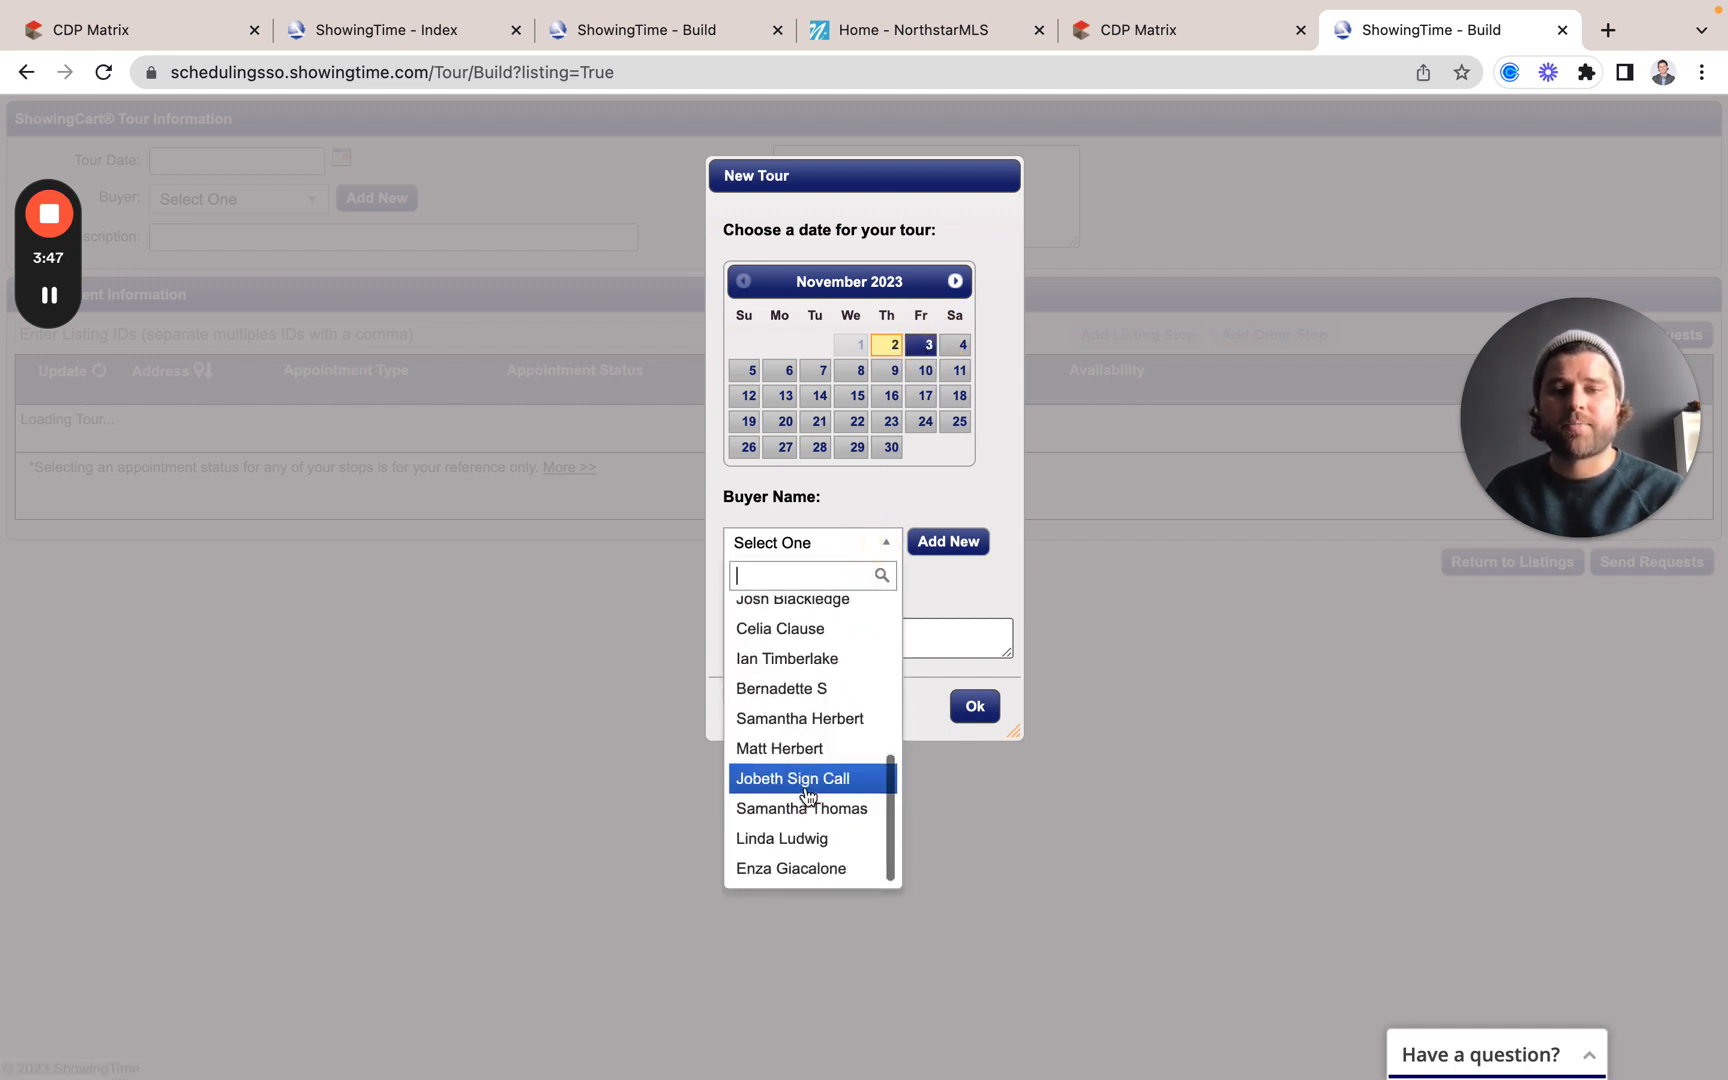
pyautogui.scroll(5, 808, 795)
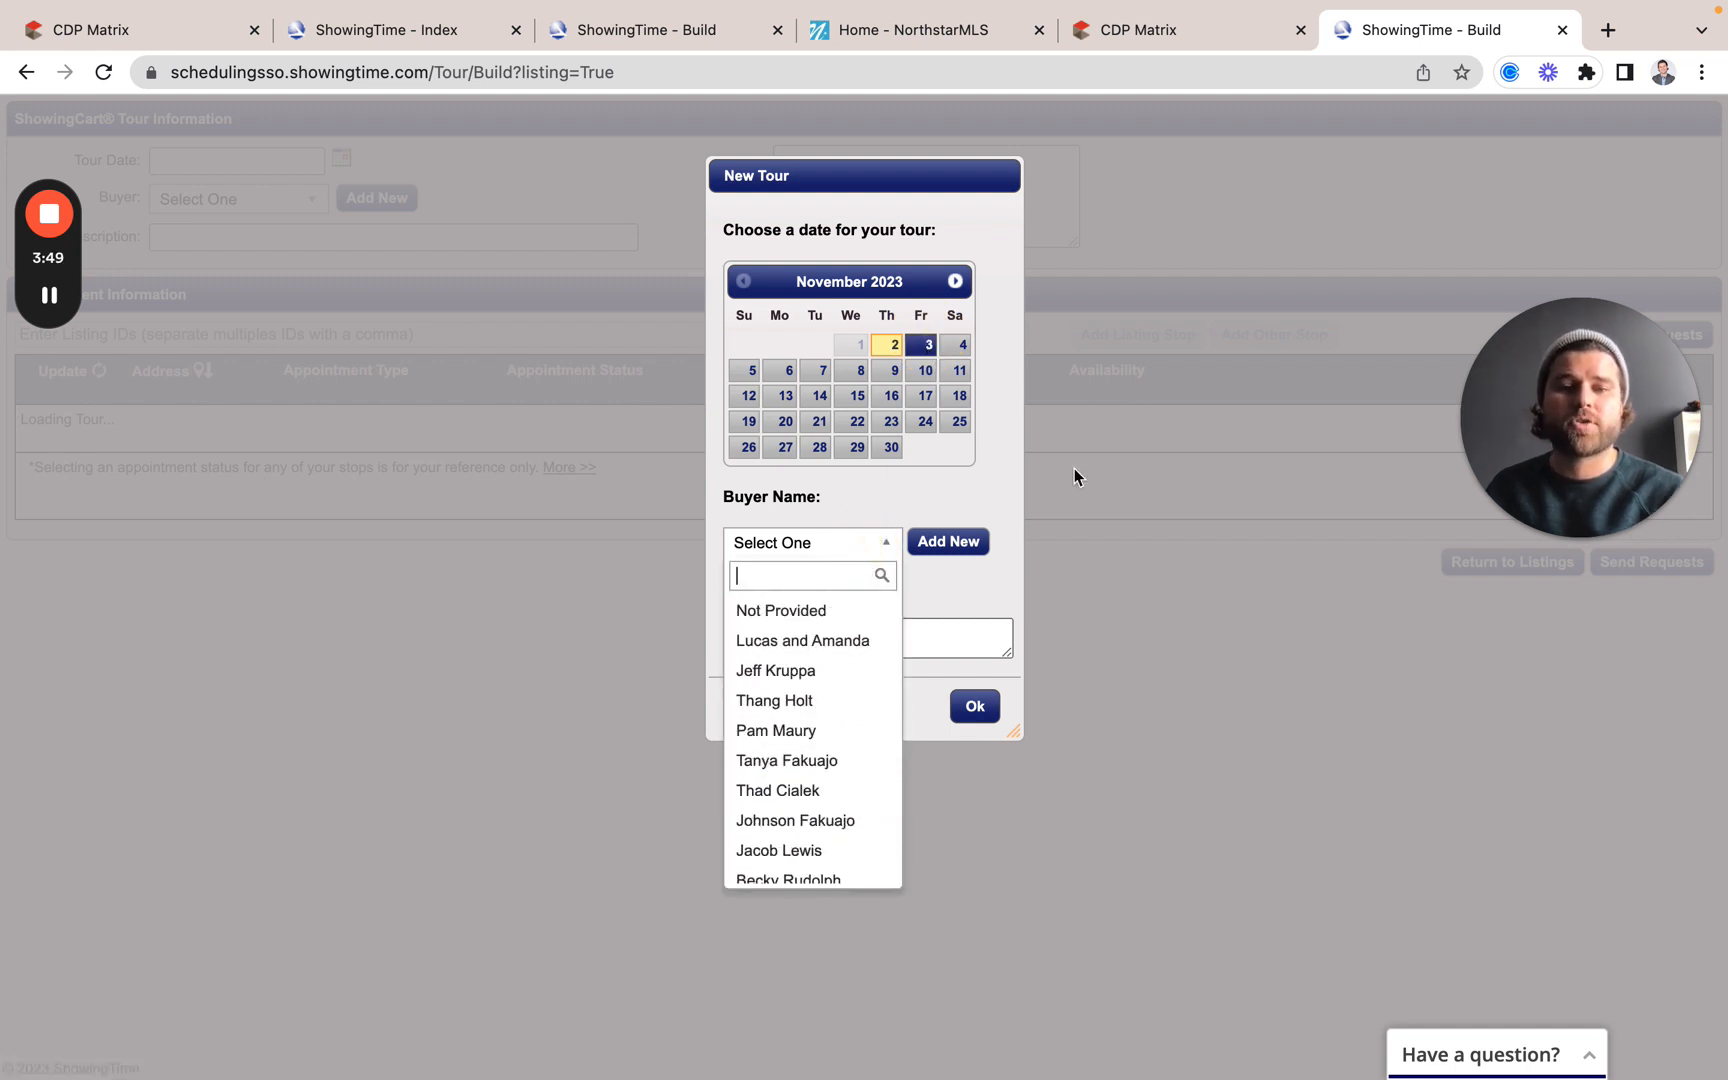
pyautogui.click(1008, 477)
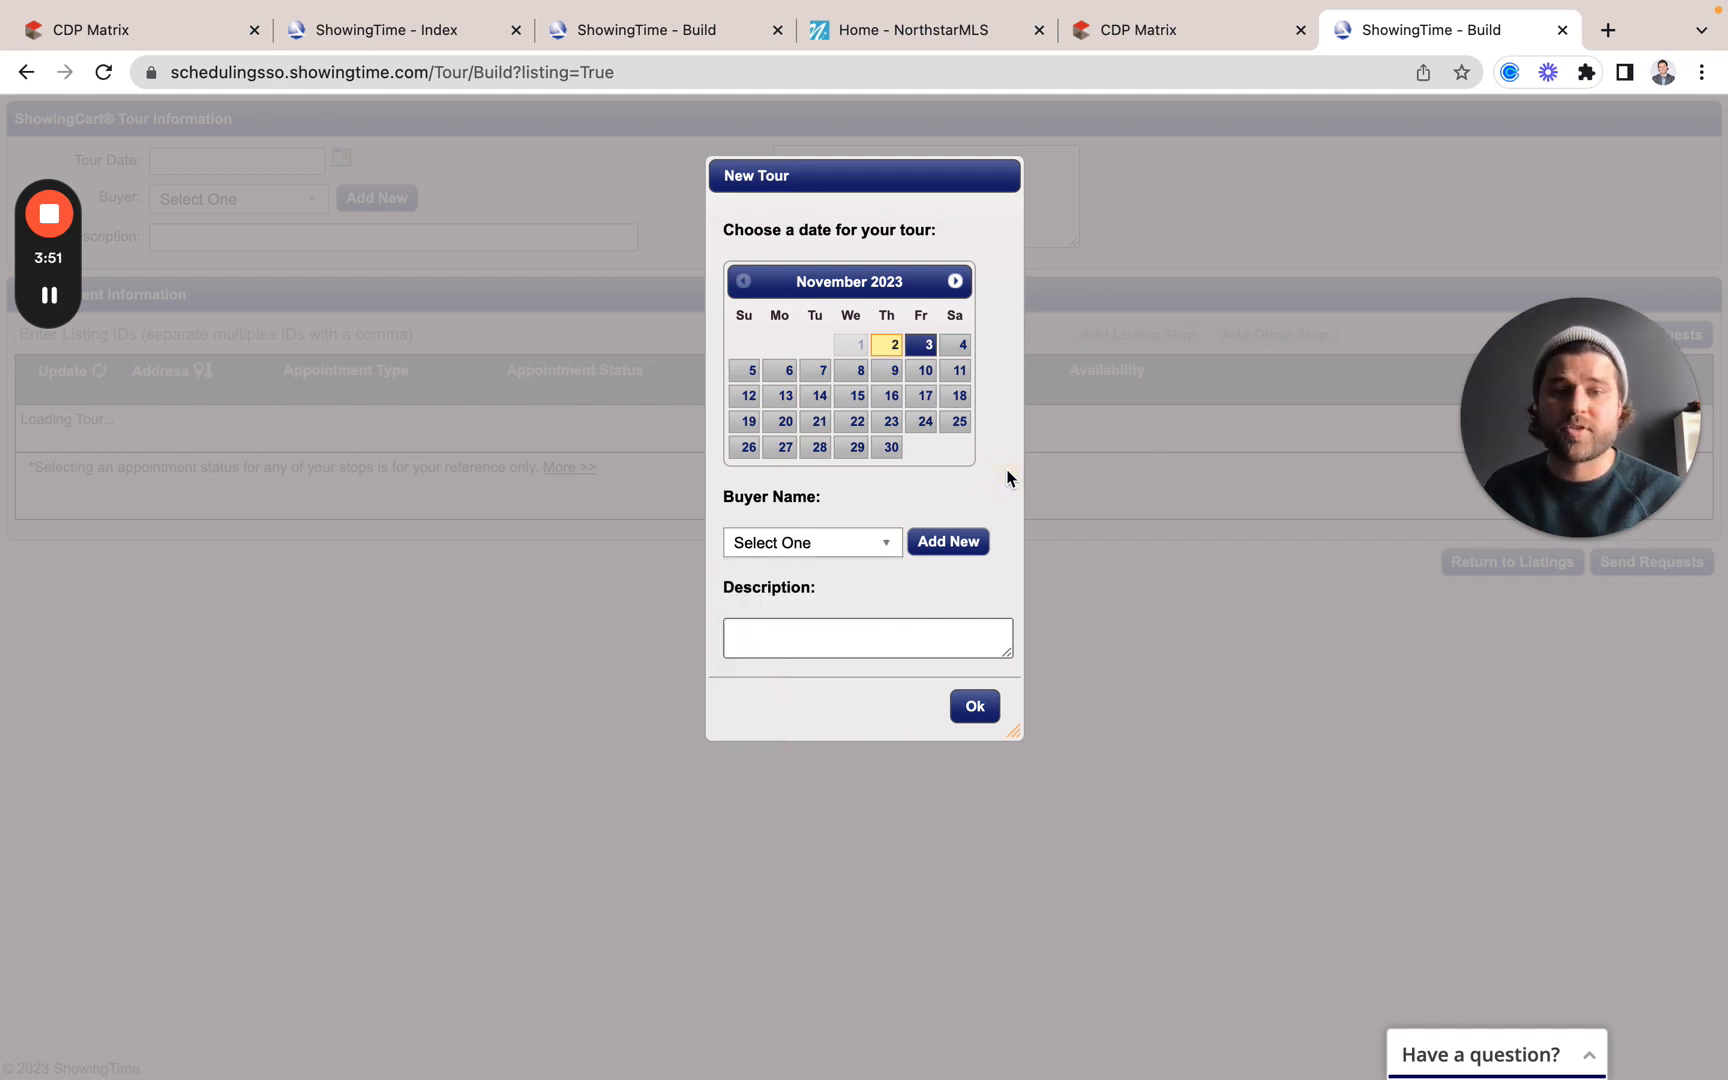
pyautogui.click(933, 545)
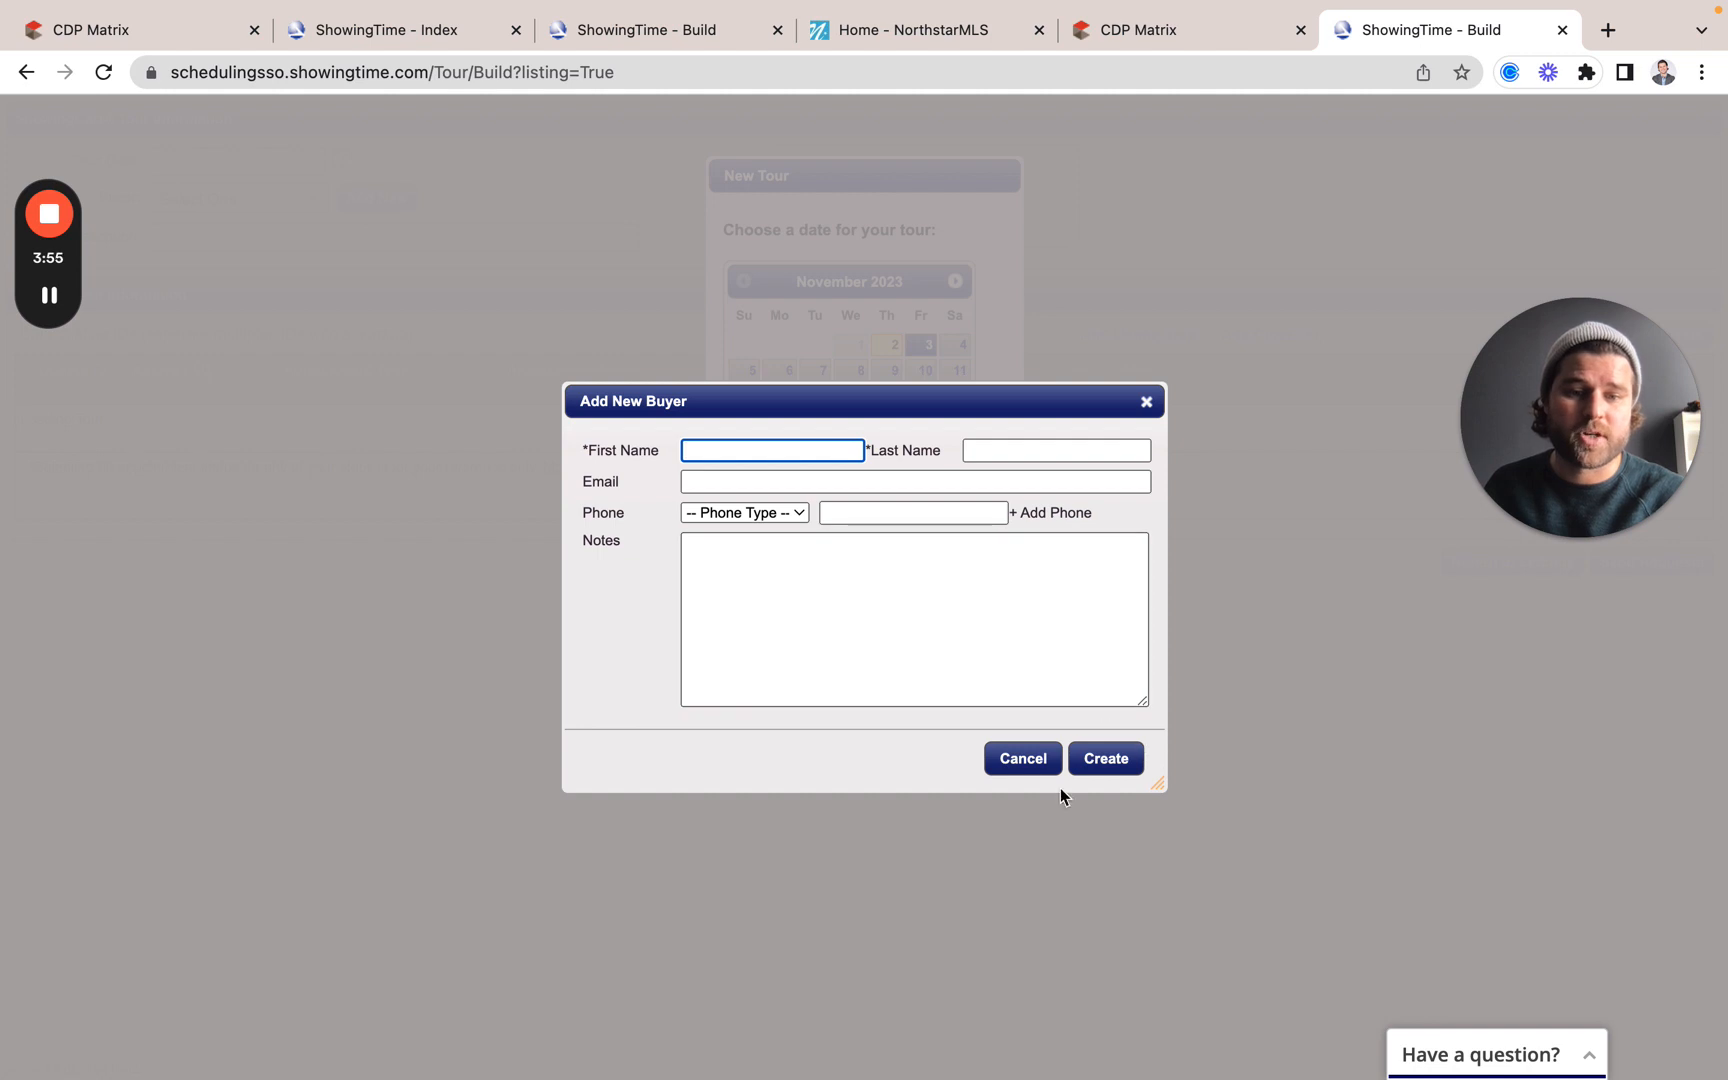
pyautogui.click(1040, 766)
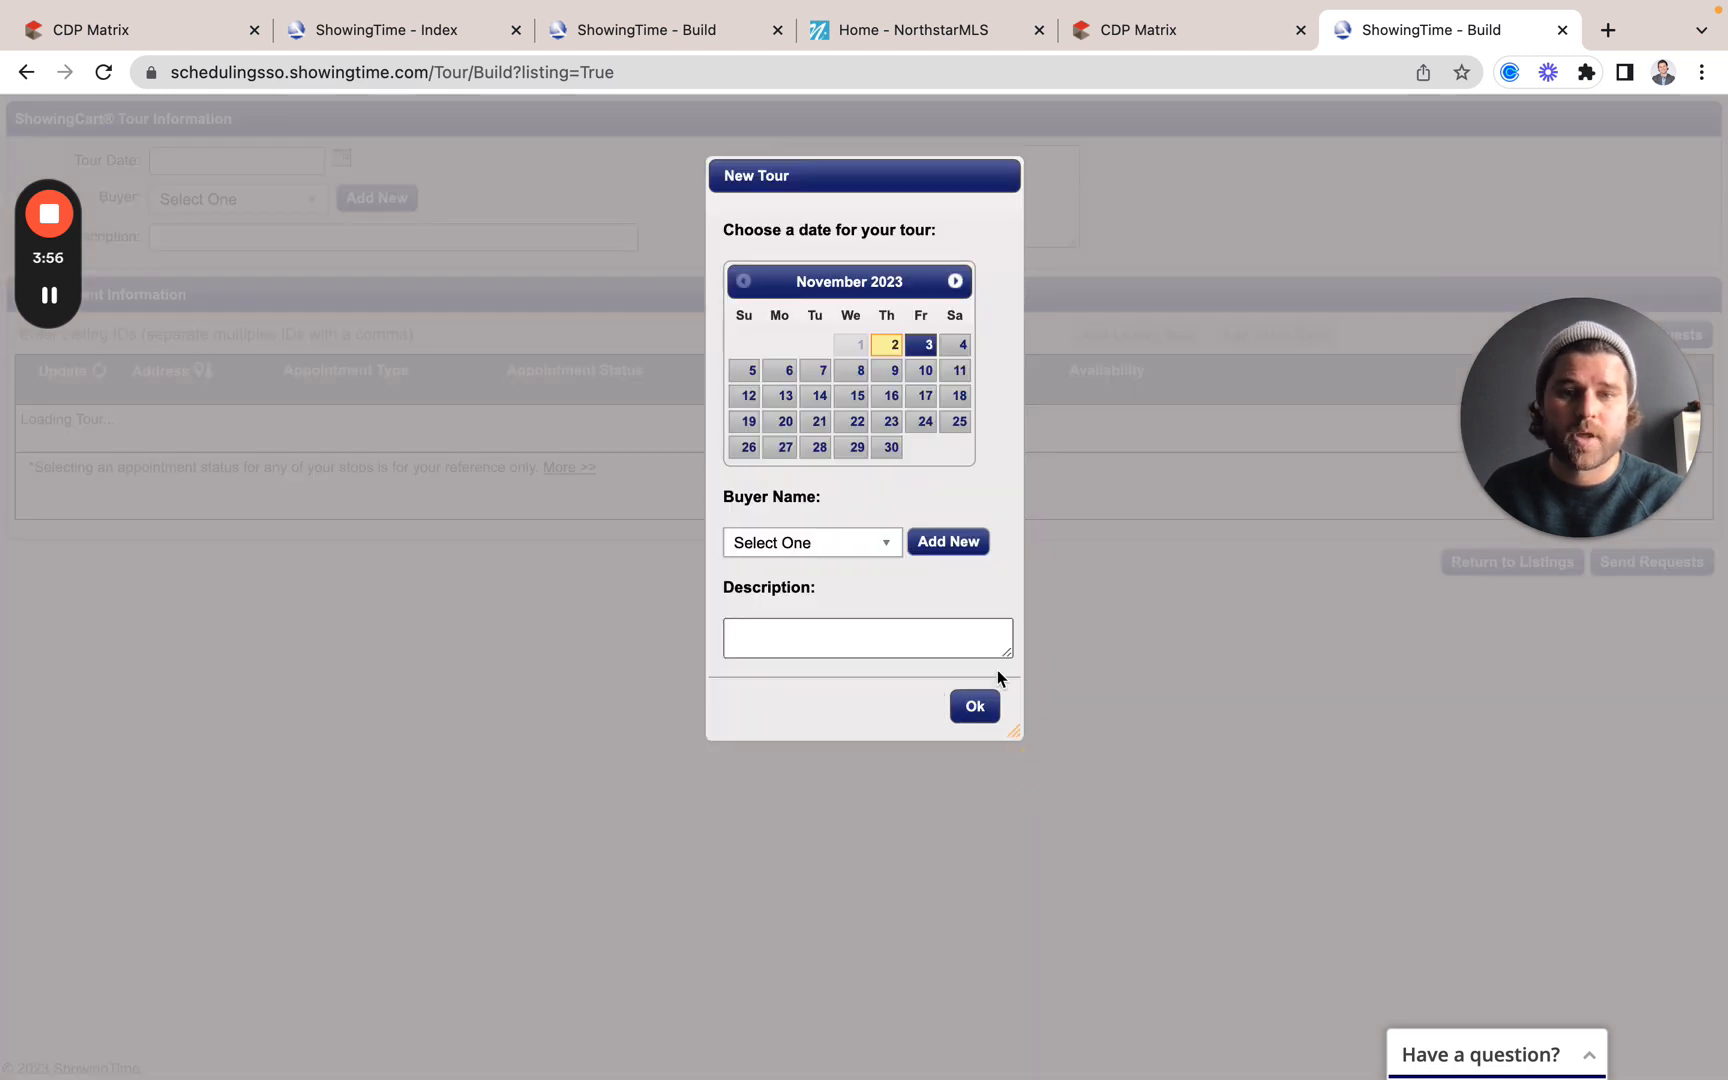
# Step: Describe the tour as 'Resource Library', correcting the spelling, and create it
pyautogui.click(856, 635)
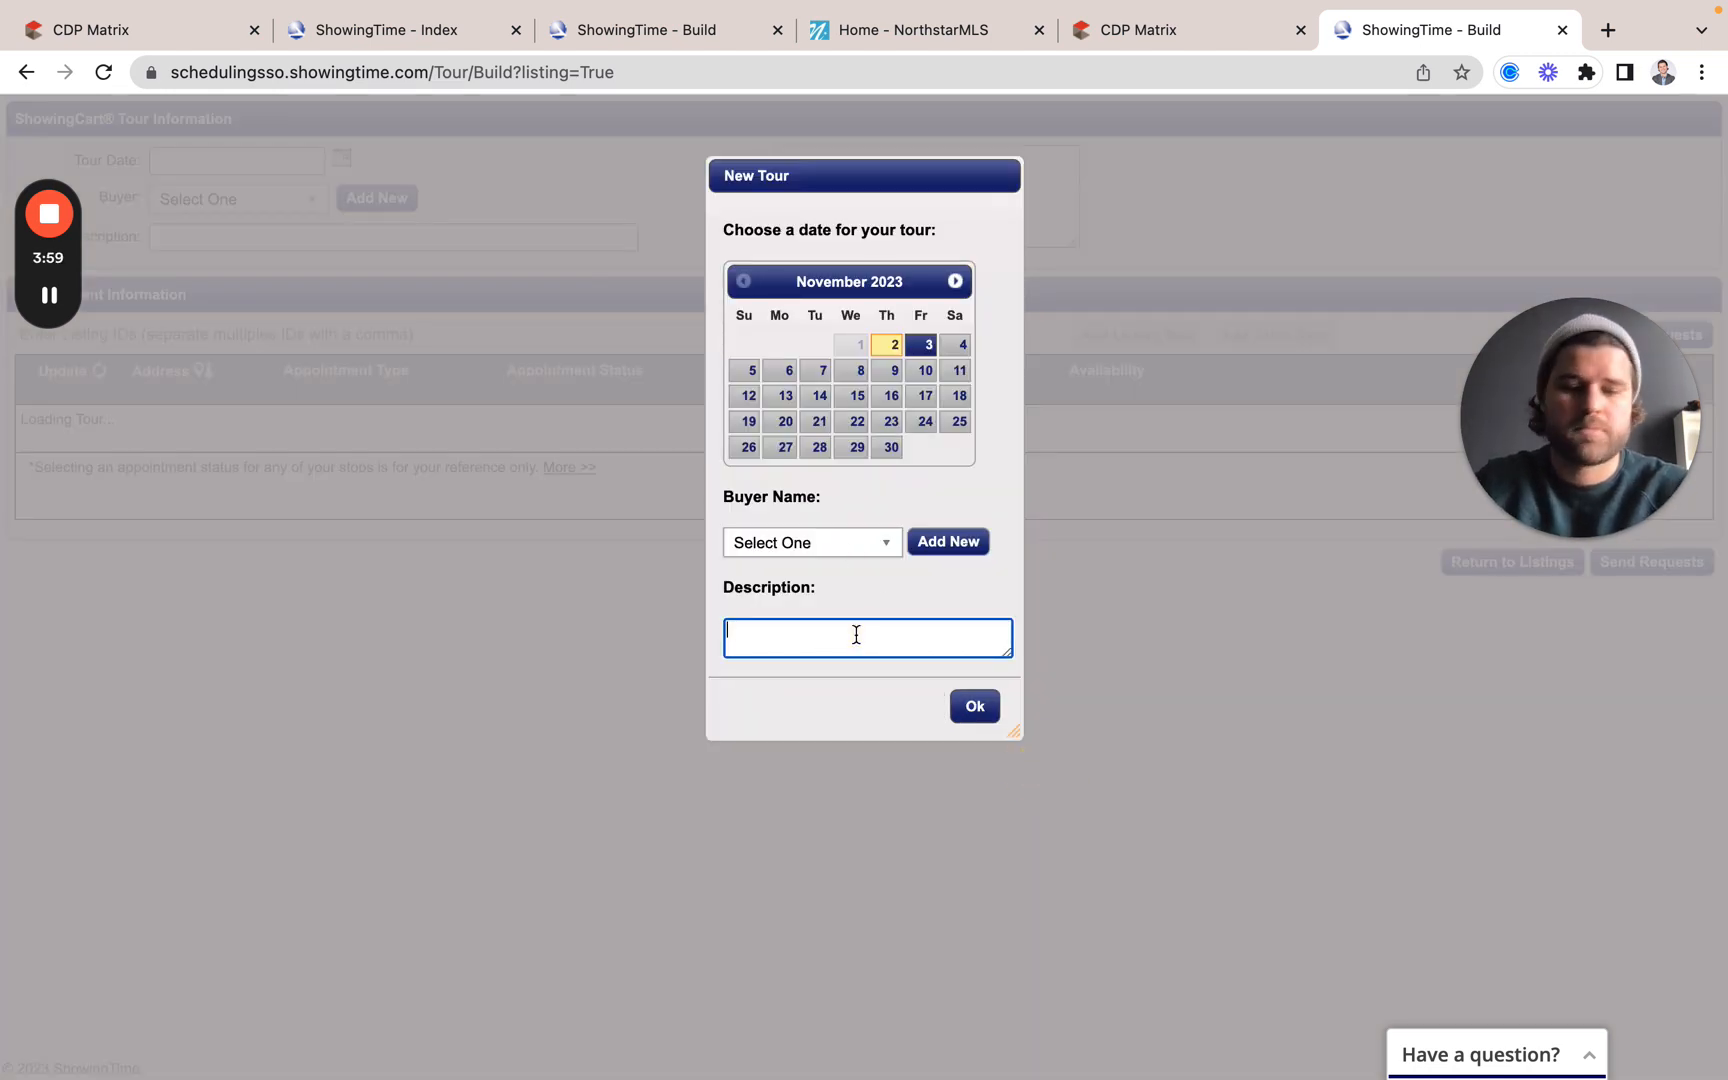
pyautogui.write('Recource Library')
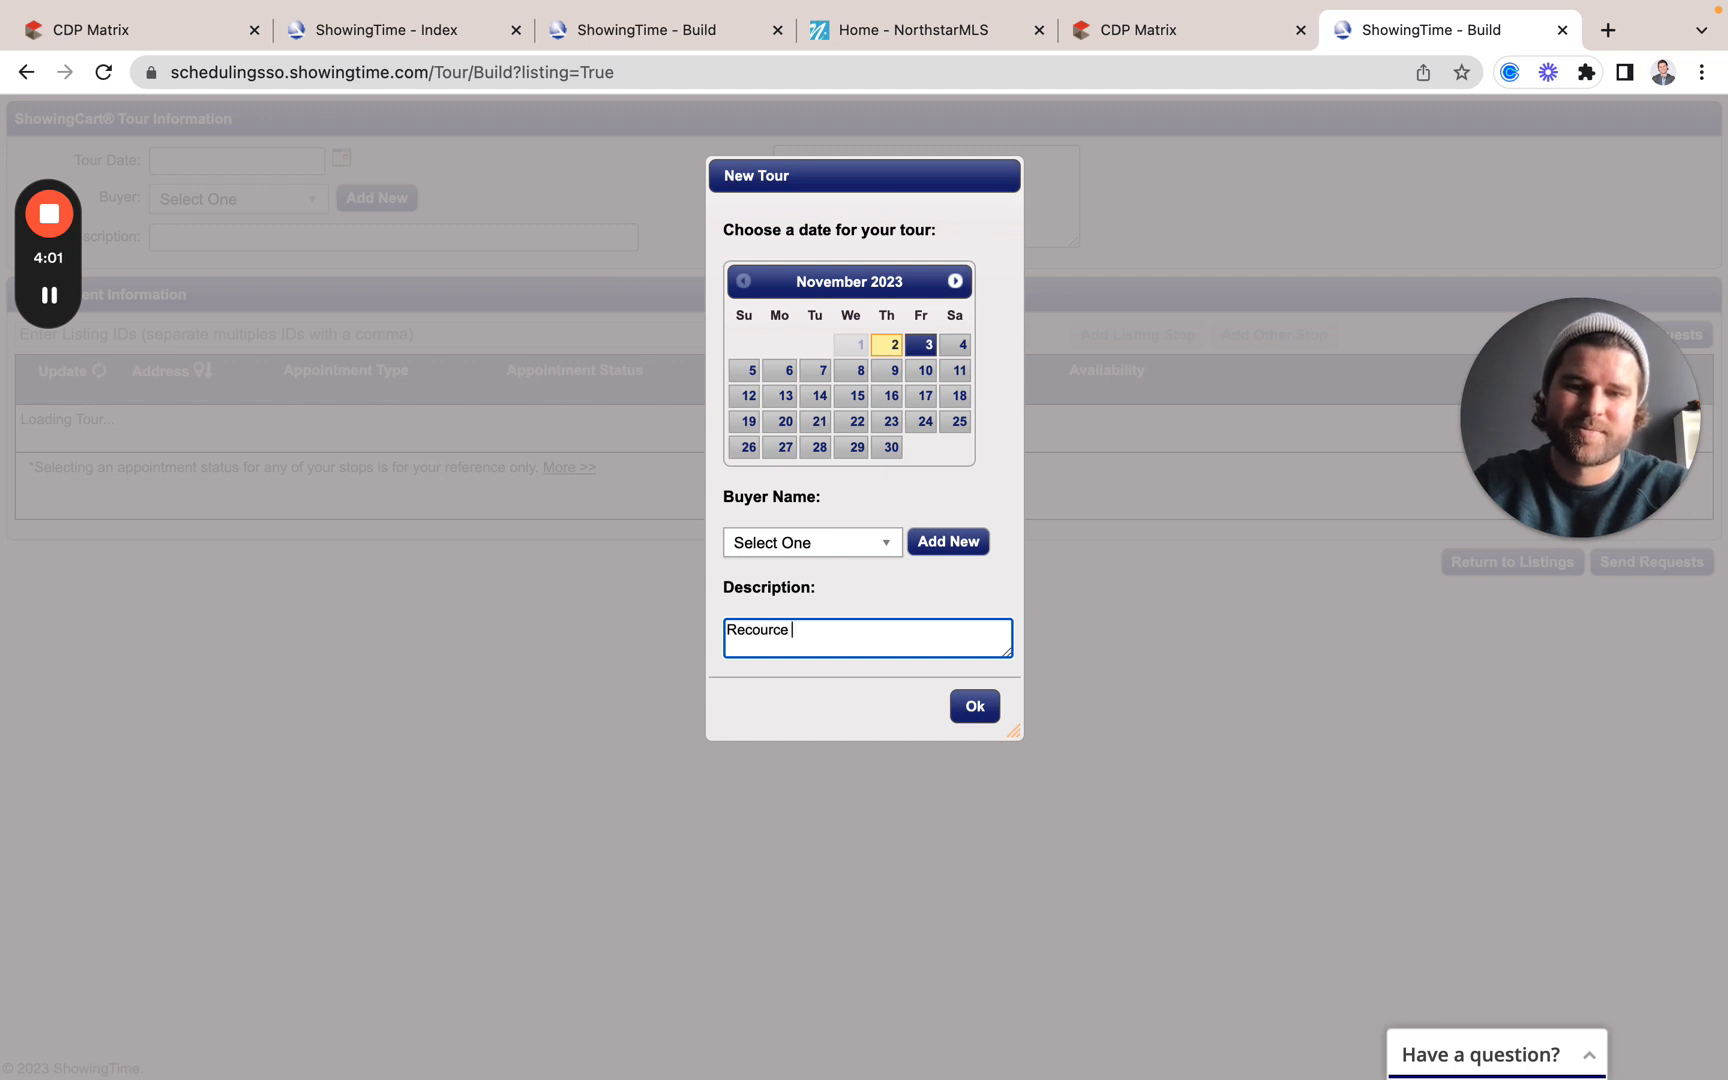
pyautogui.rightClick(761, 632)
pyautogui.click(835, 618)
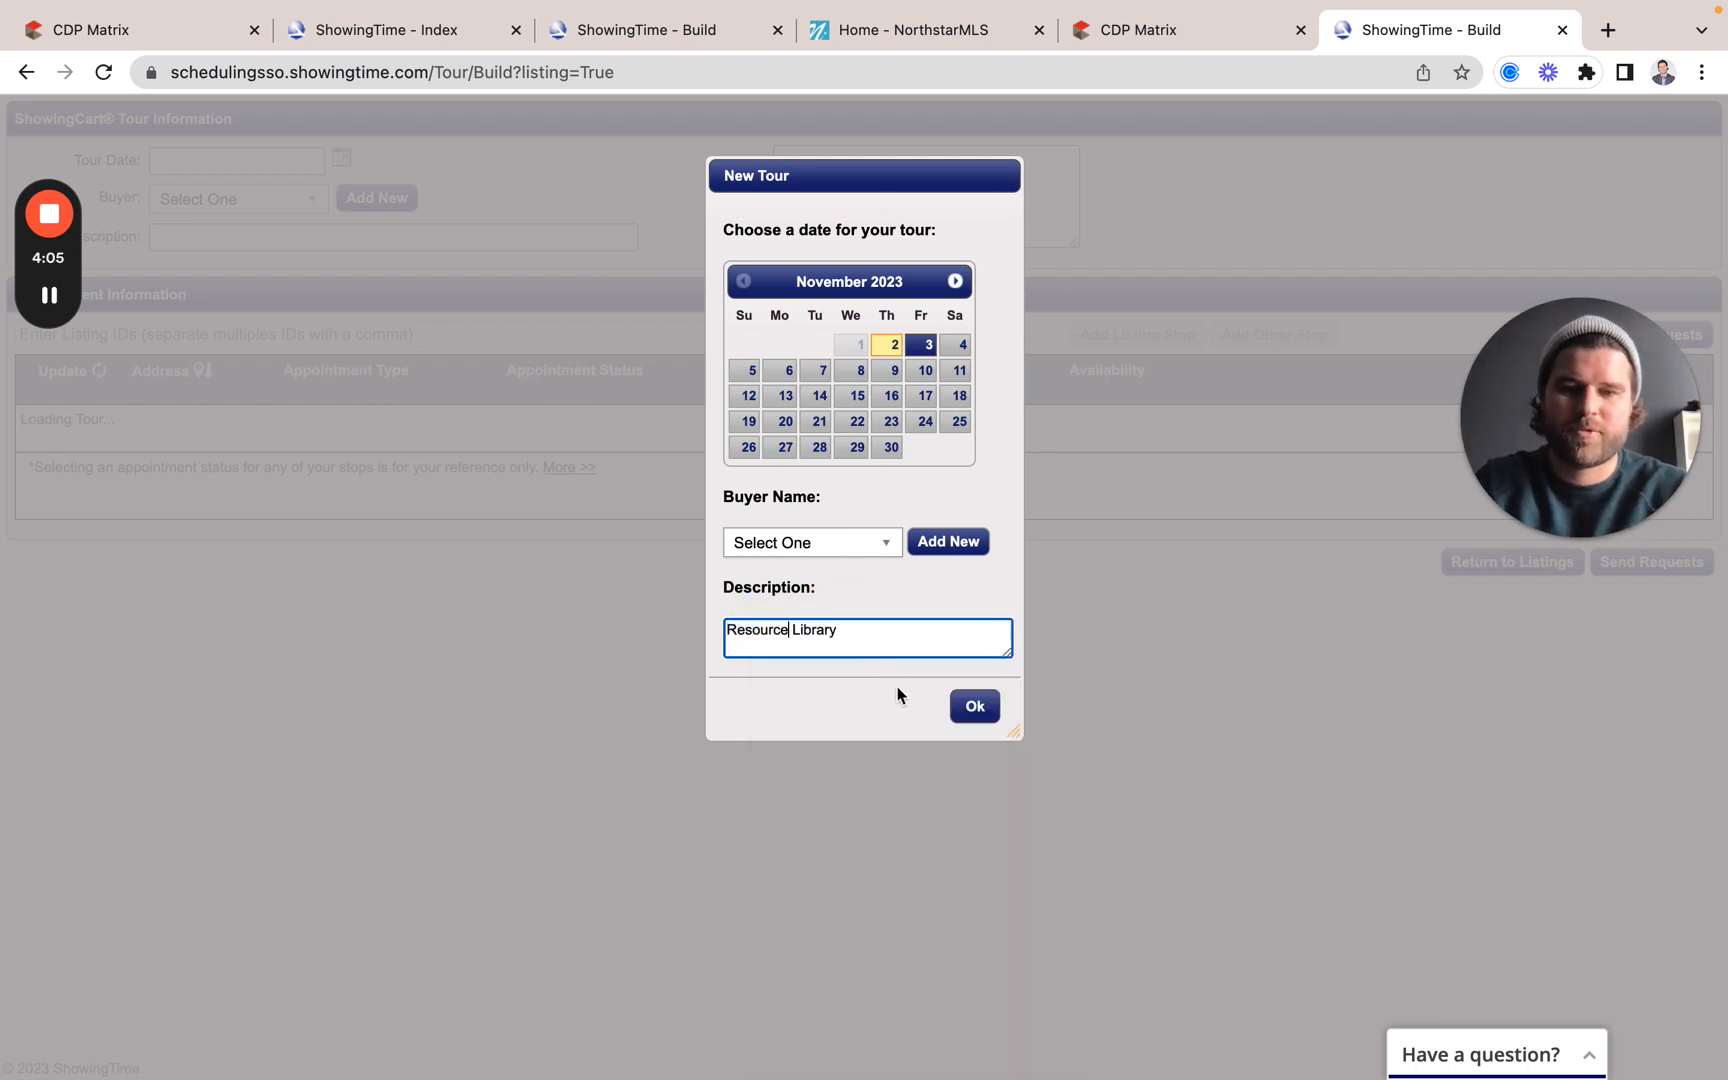
pyautogui.click(976, 714)
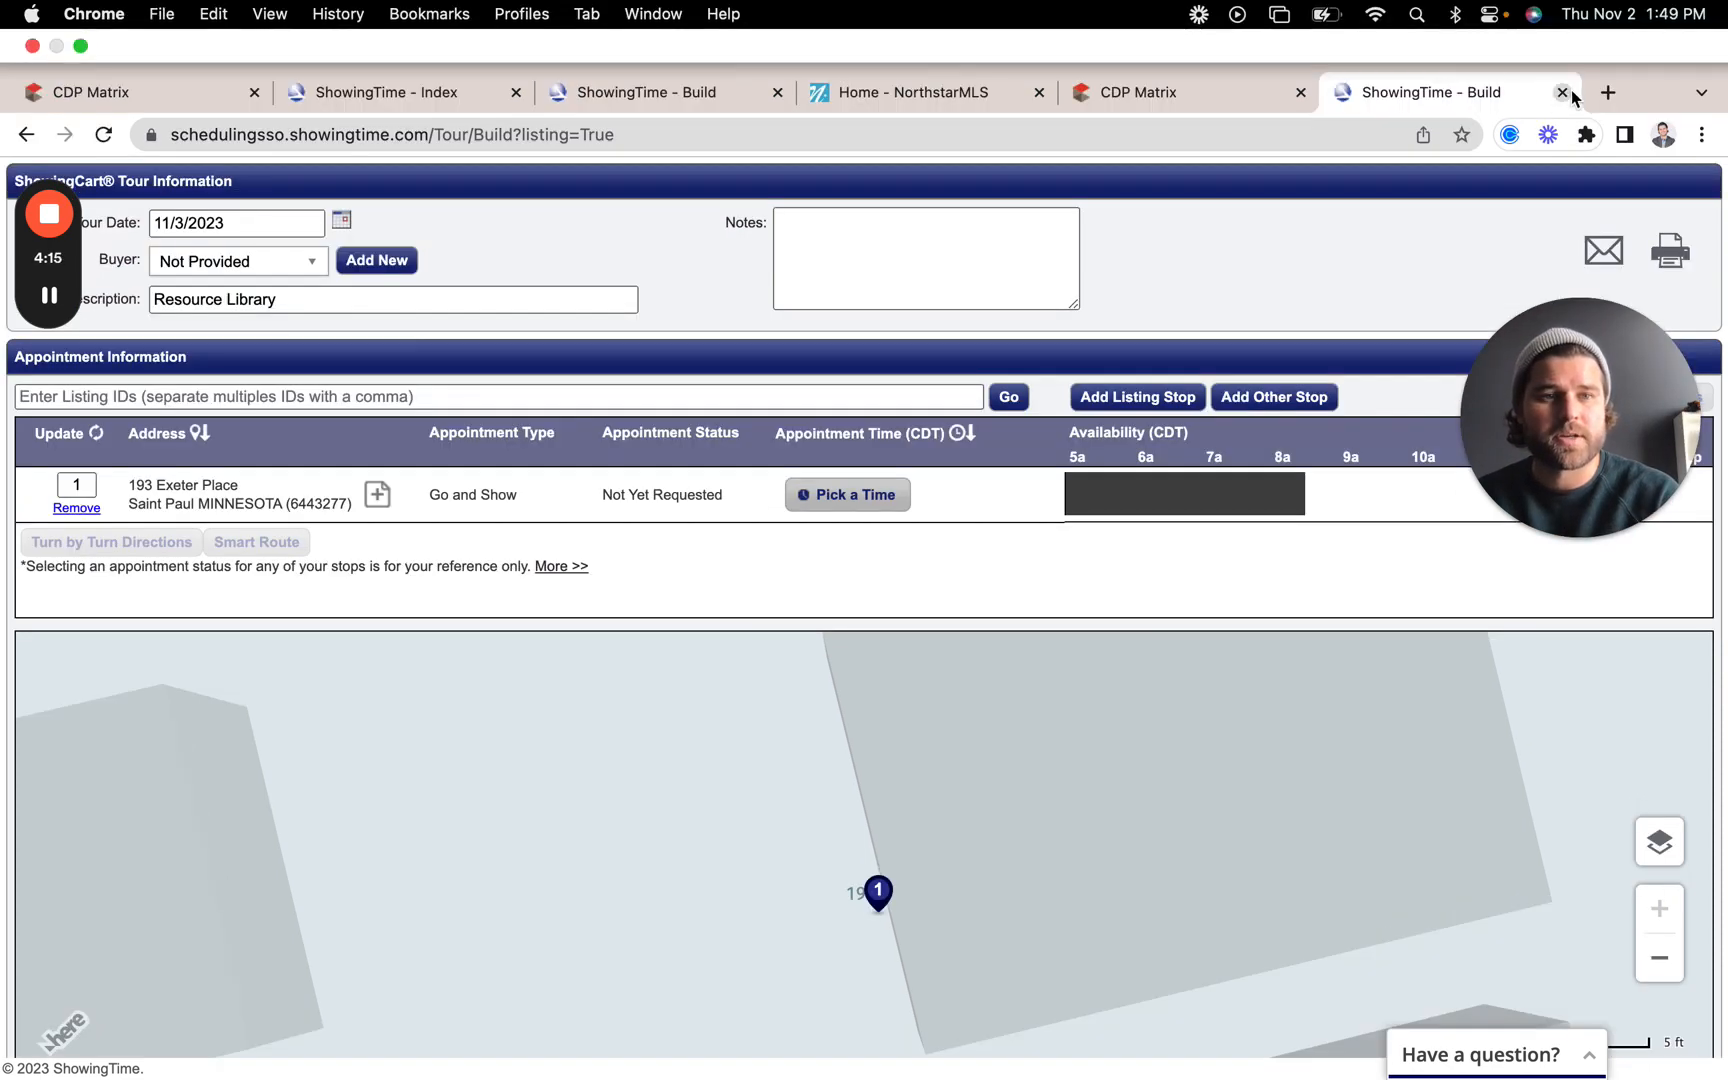
pyautogui.click(1562, 92)
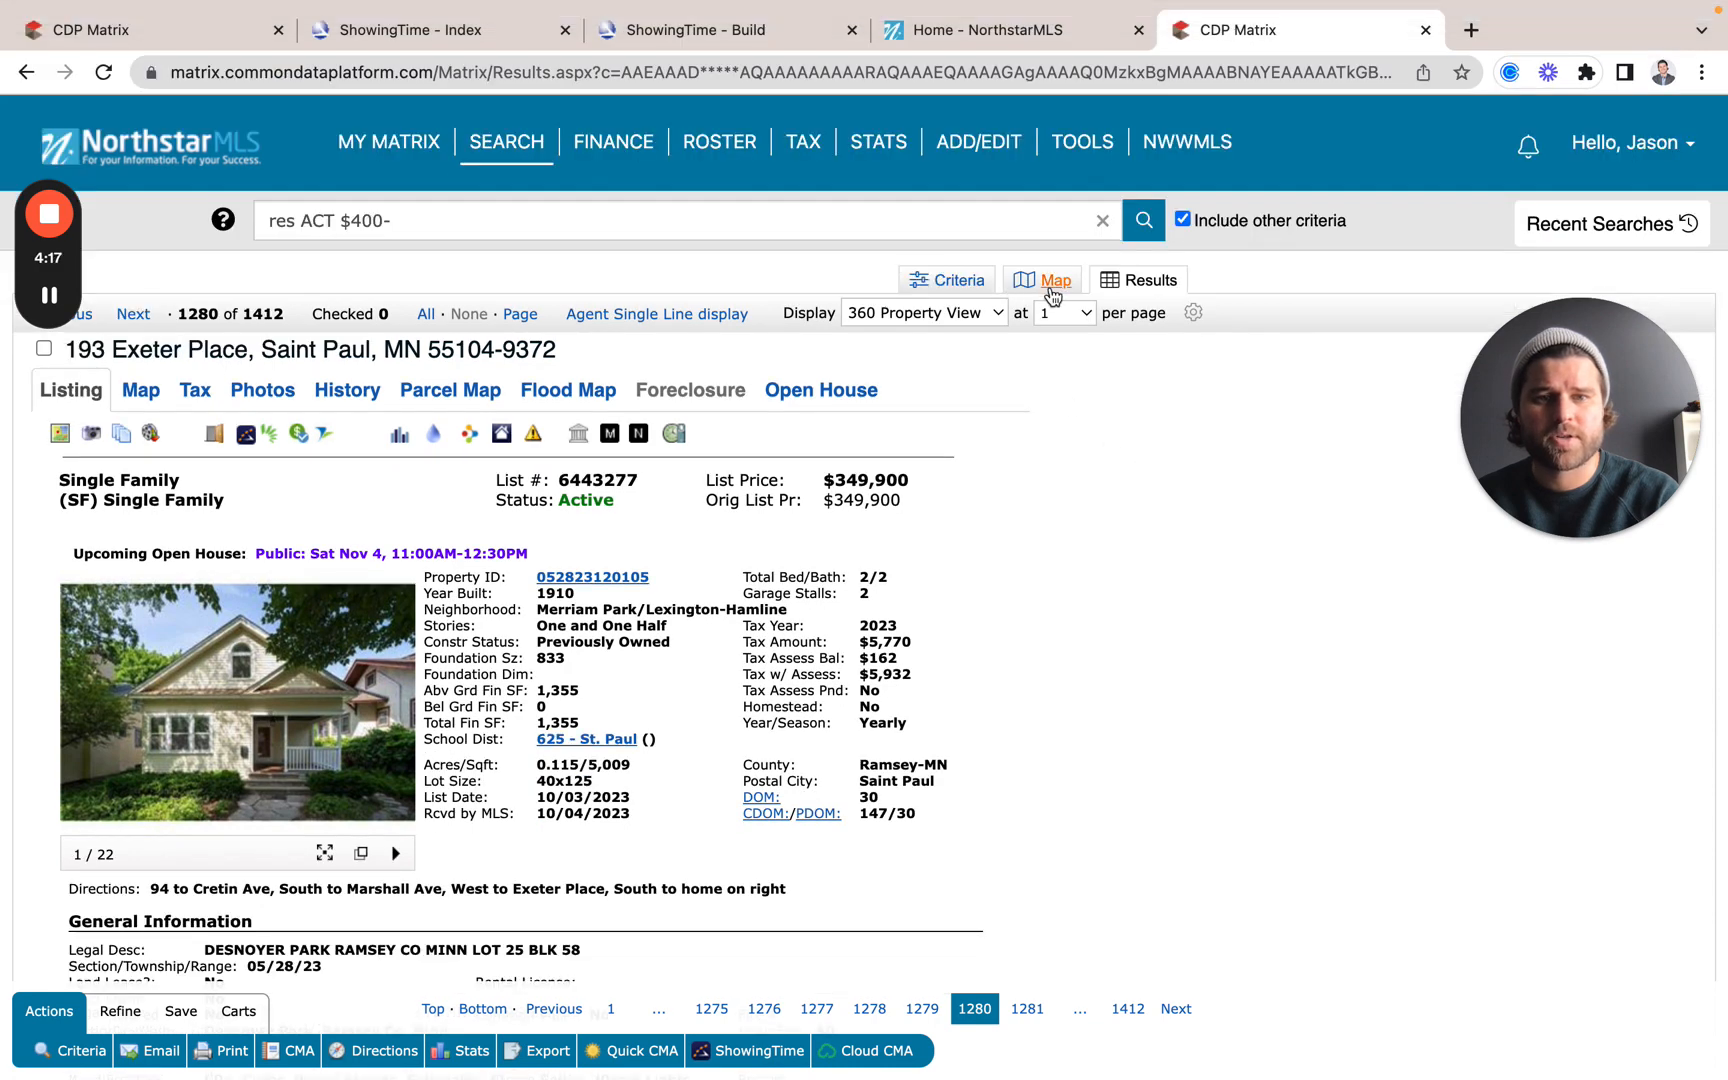
pyautogui.click(1053, 289)
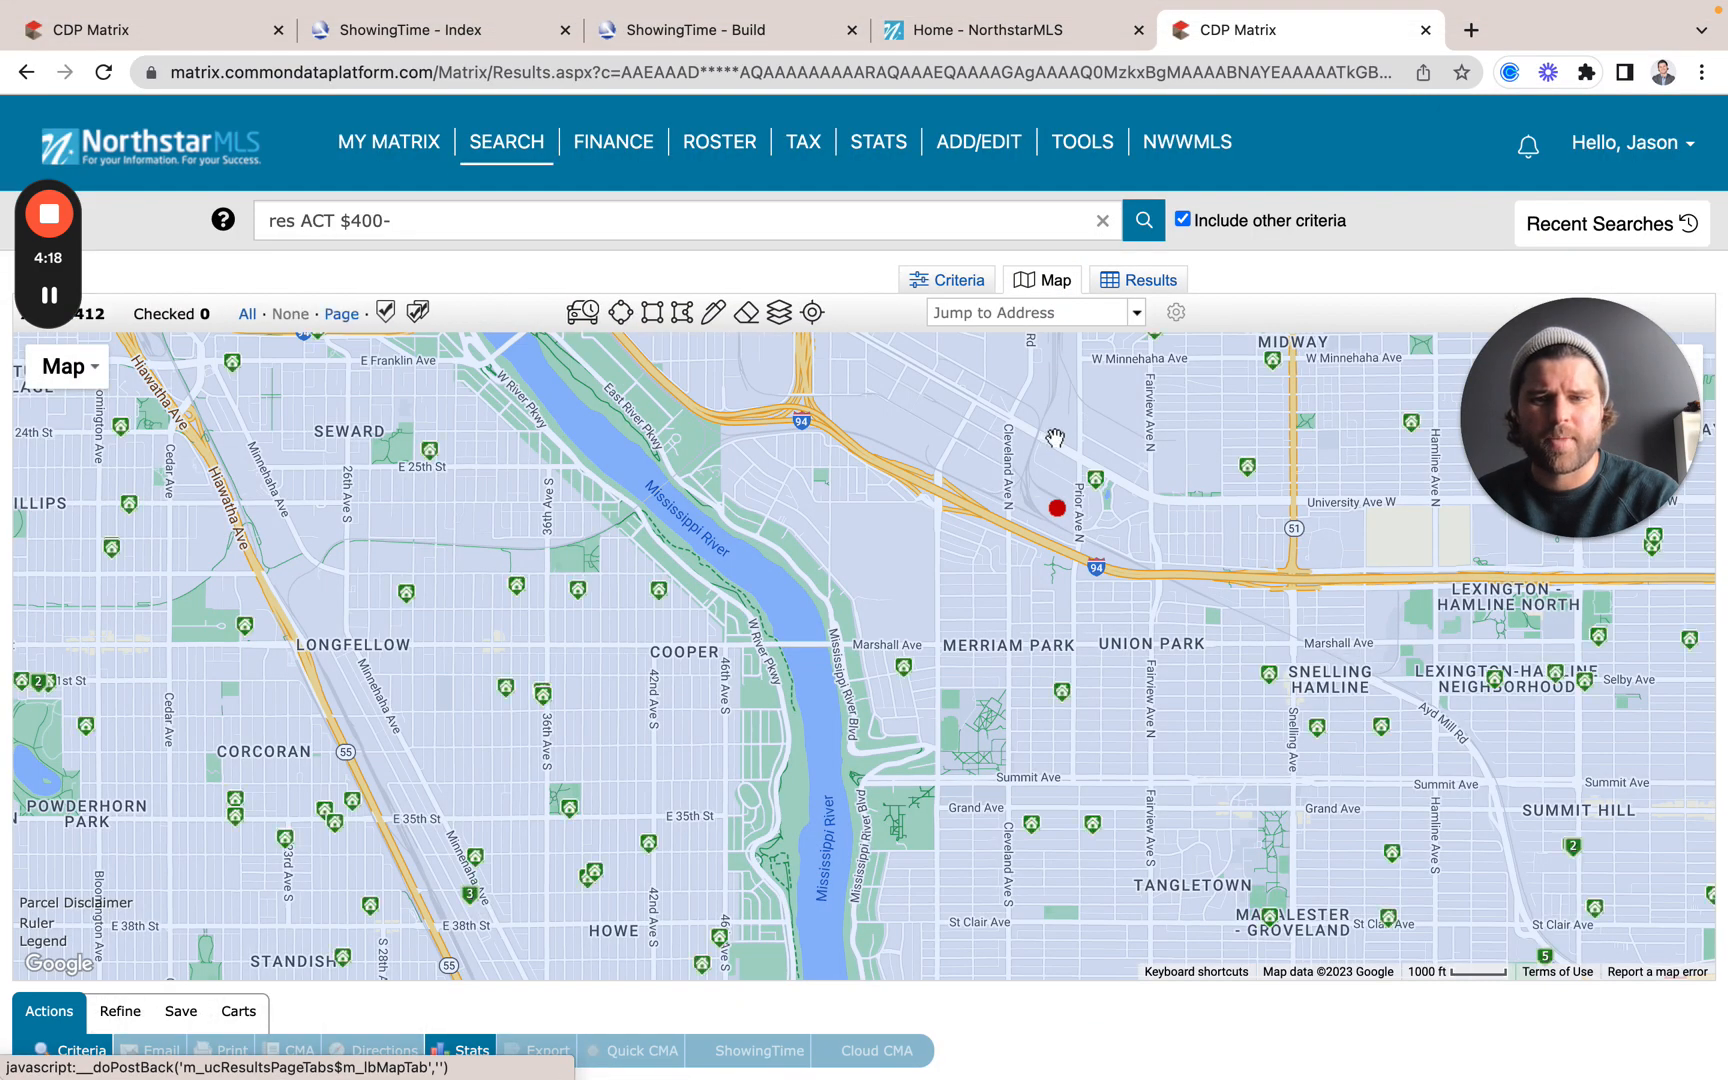
pyautogui.click(406, 598)
pyautogui.click(408, 610)
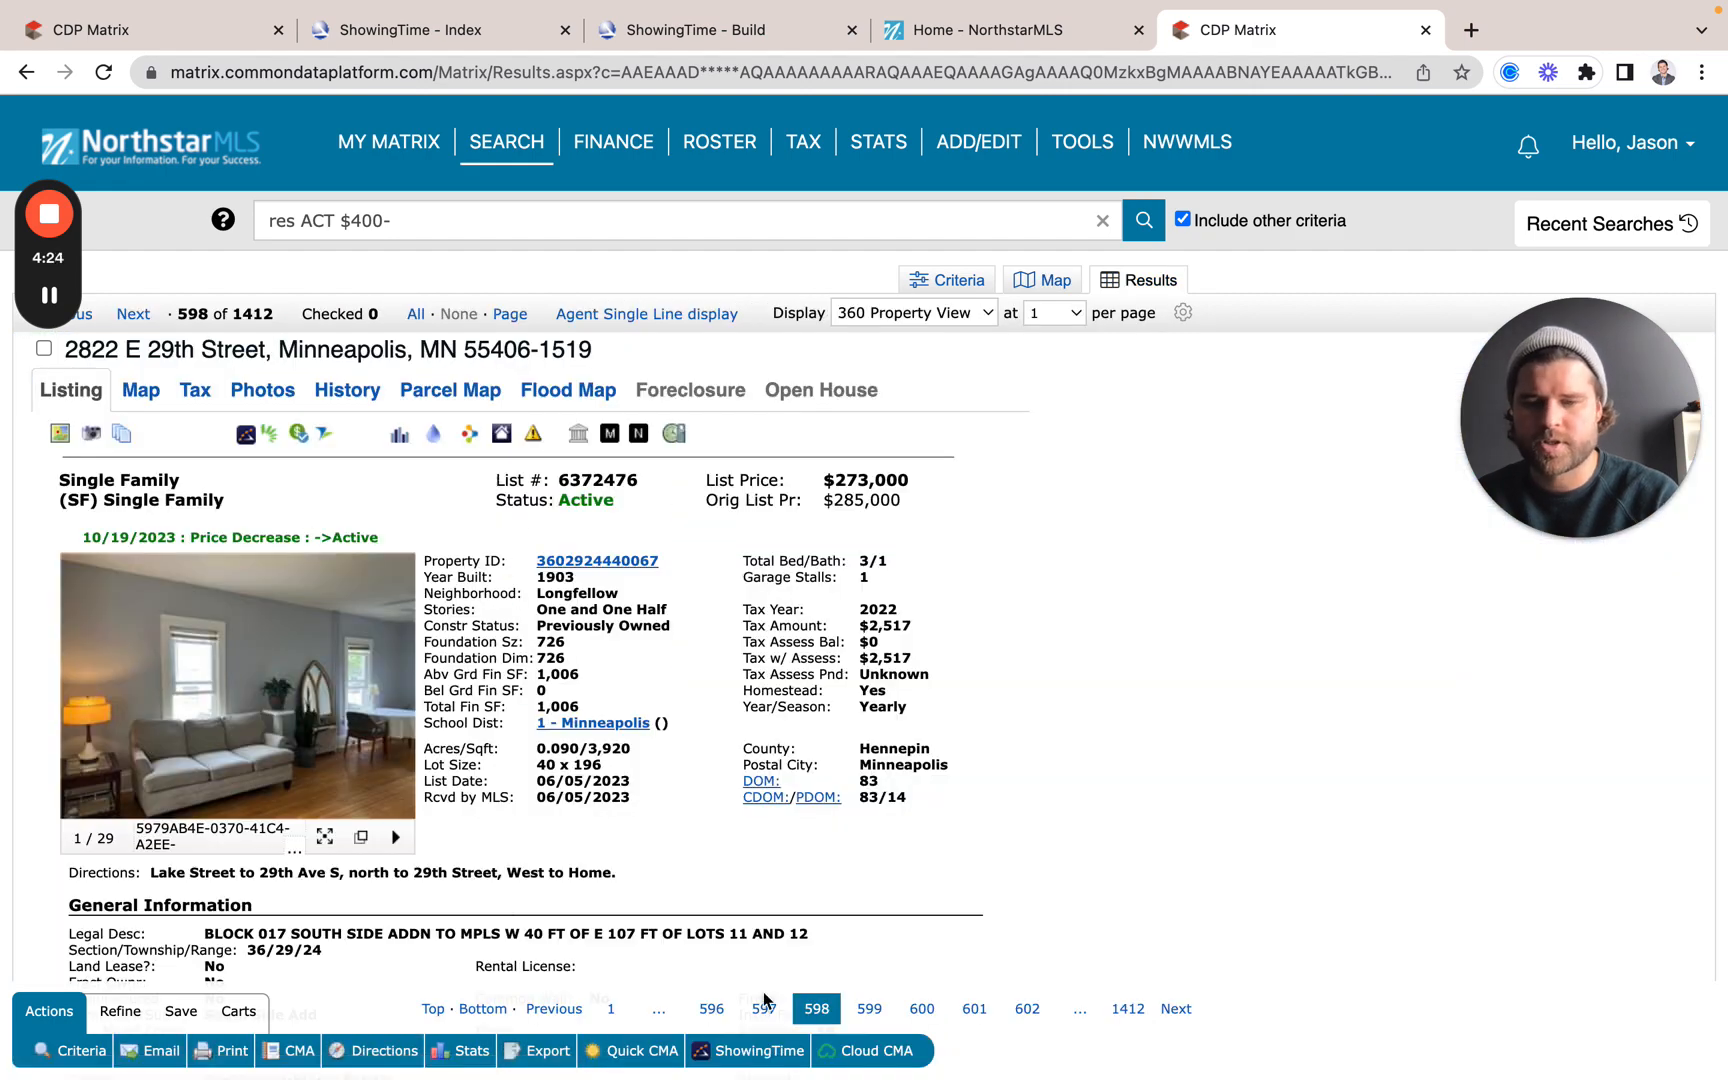
pyautogui.click(752, 1048)
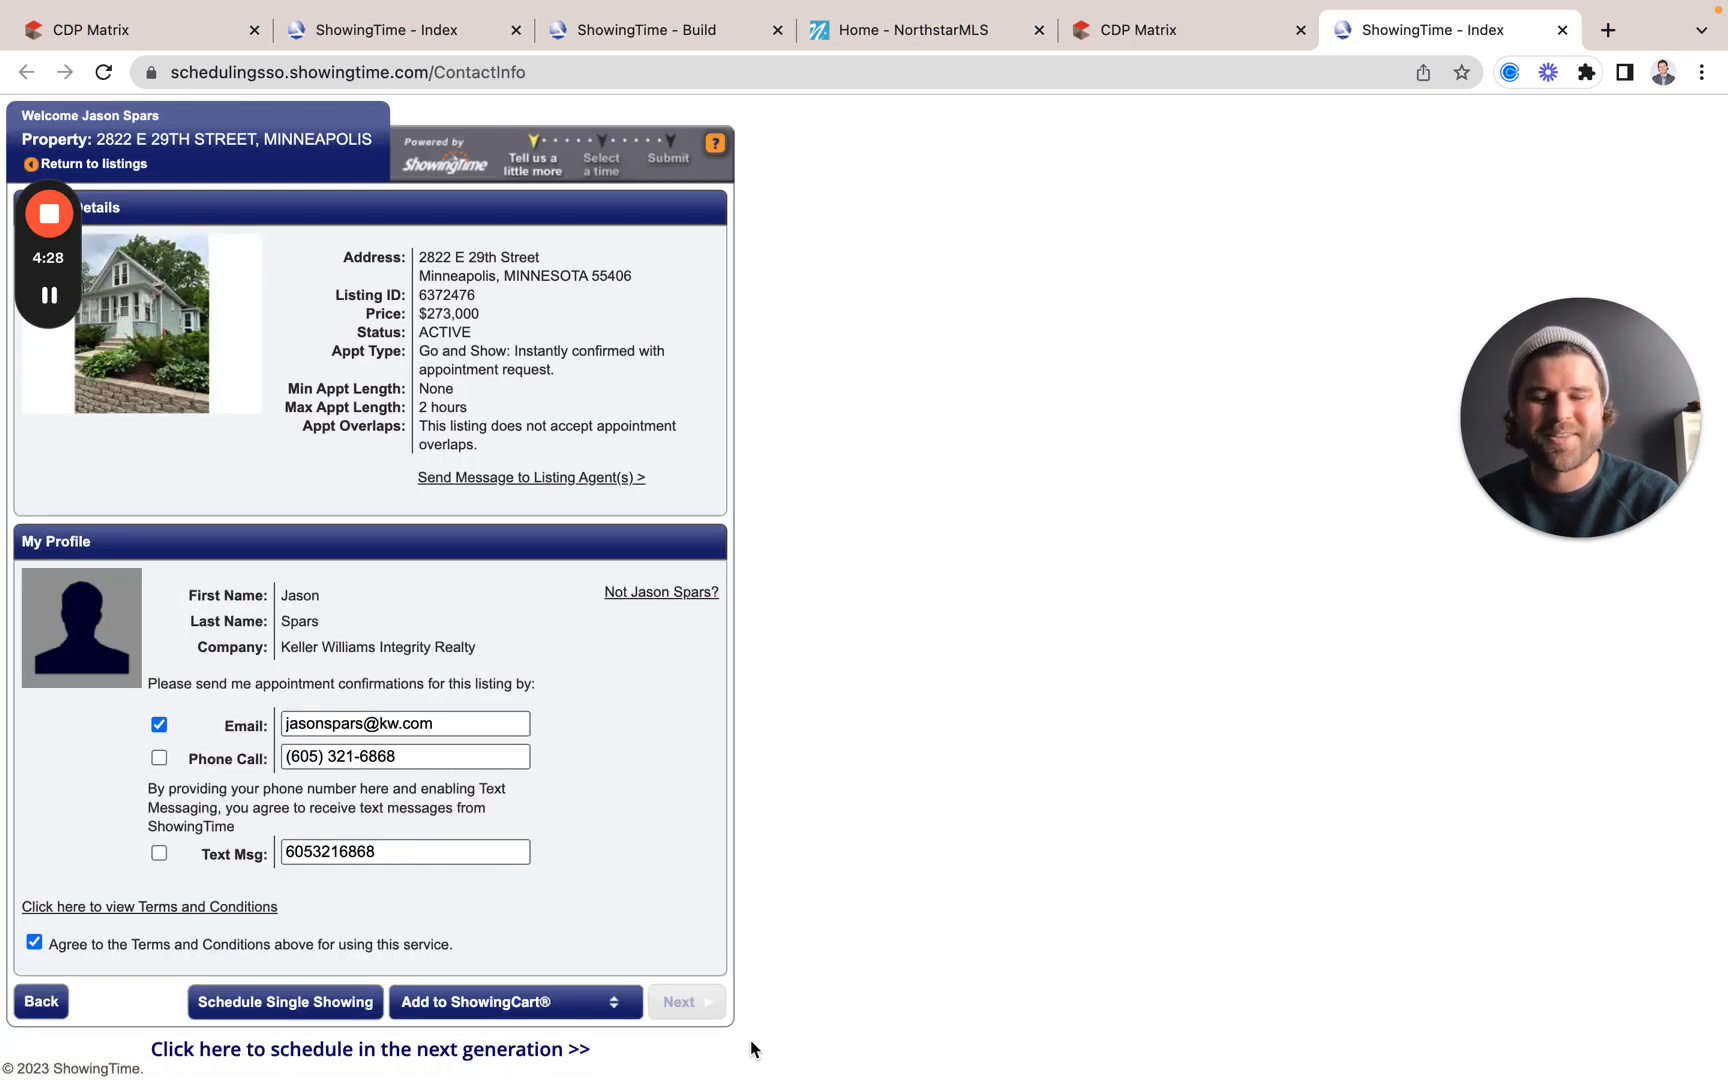
pyautogui.click(586, 1005)
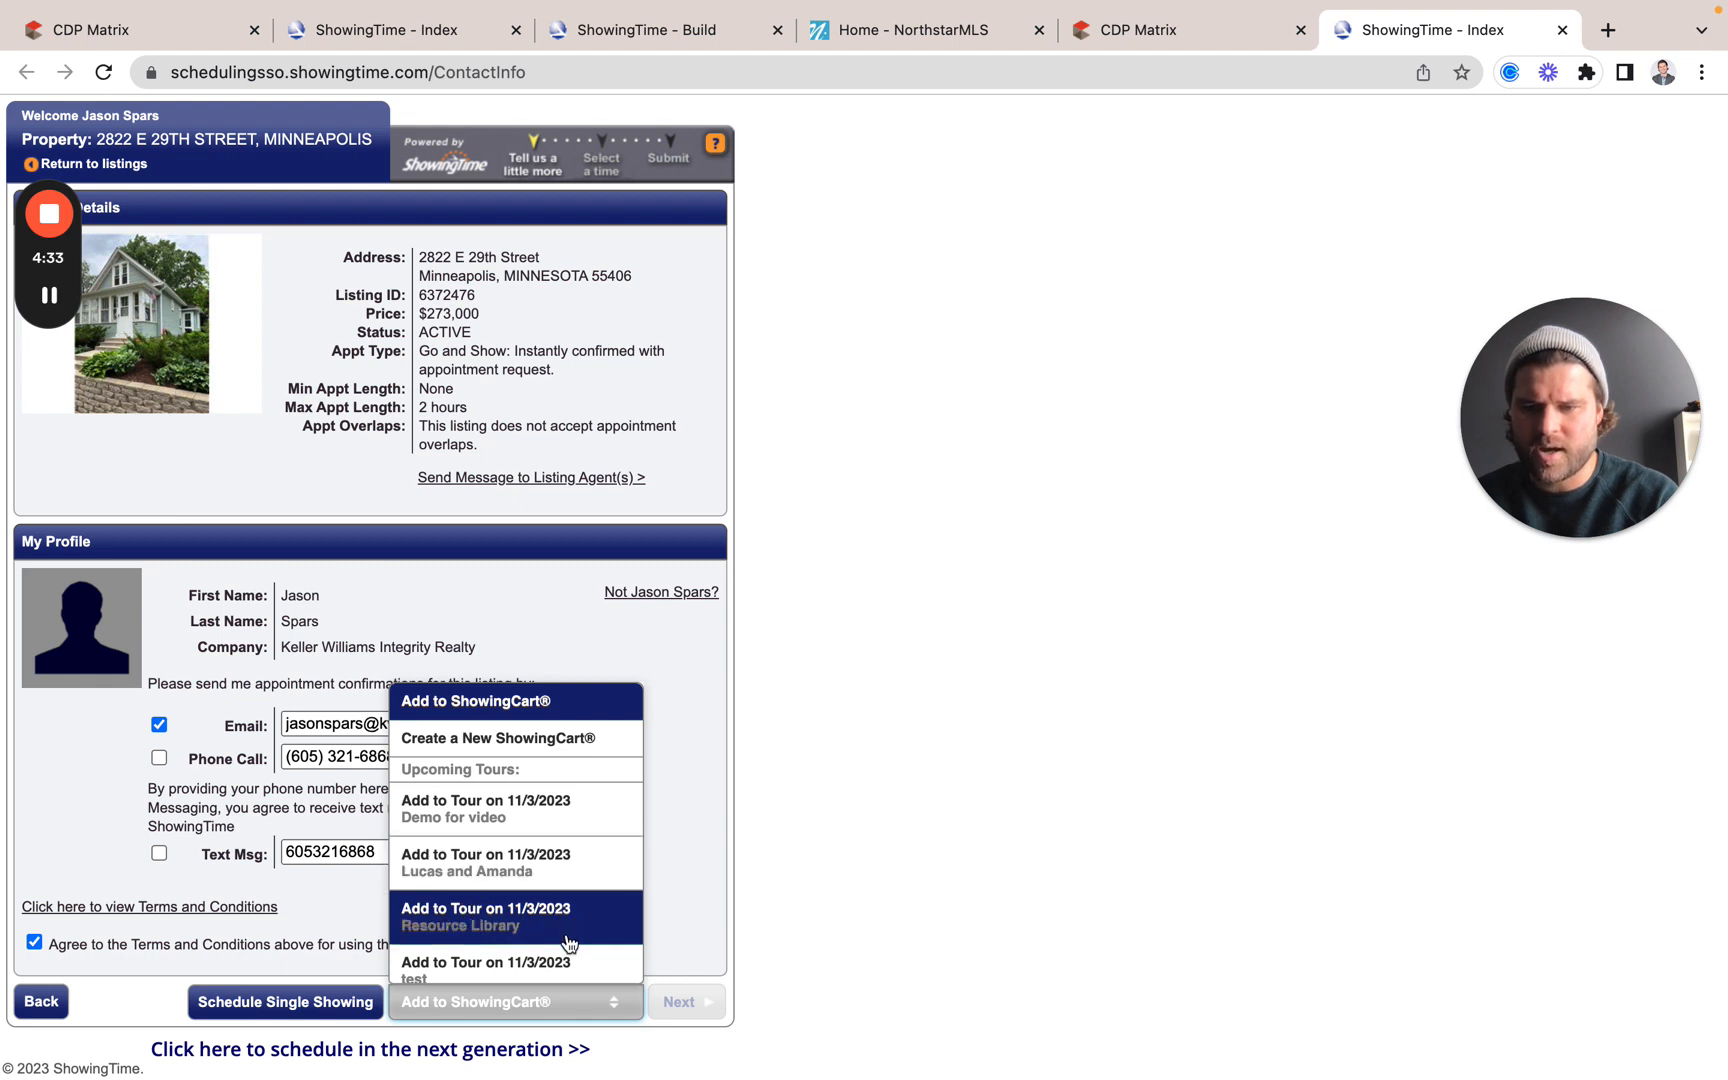
pyautogui.click(487, 928)
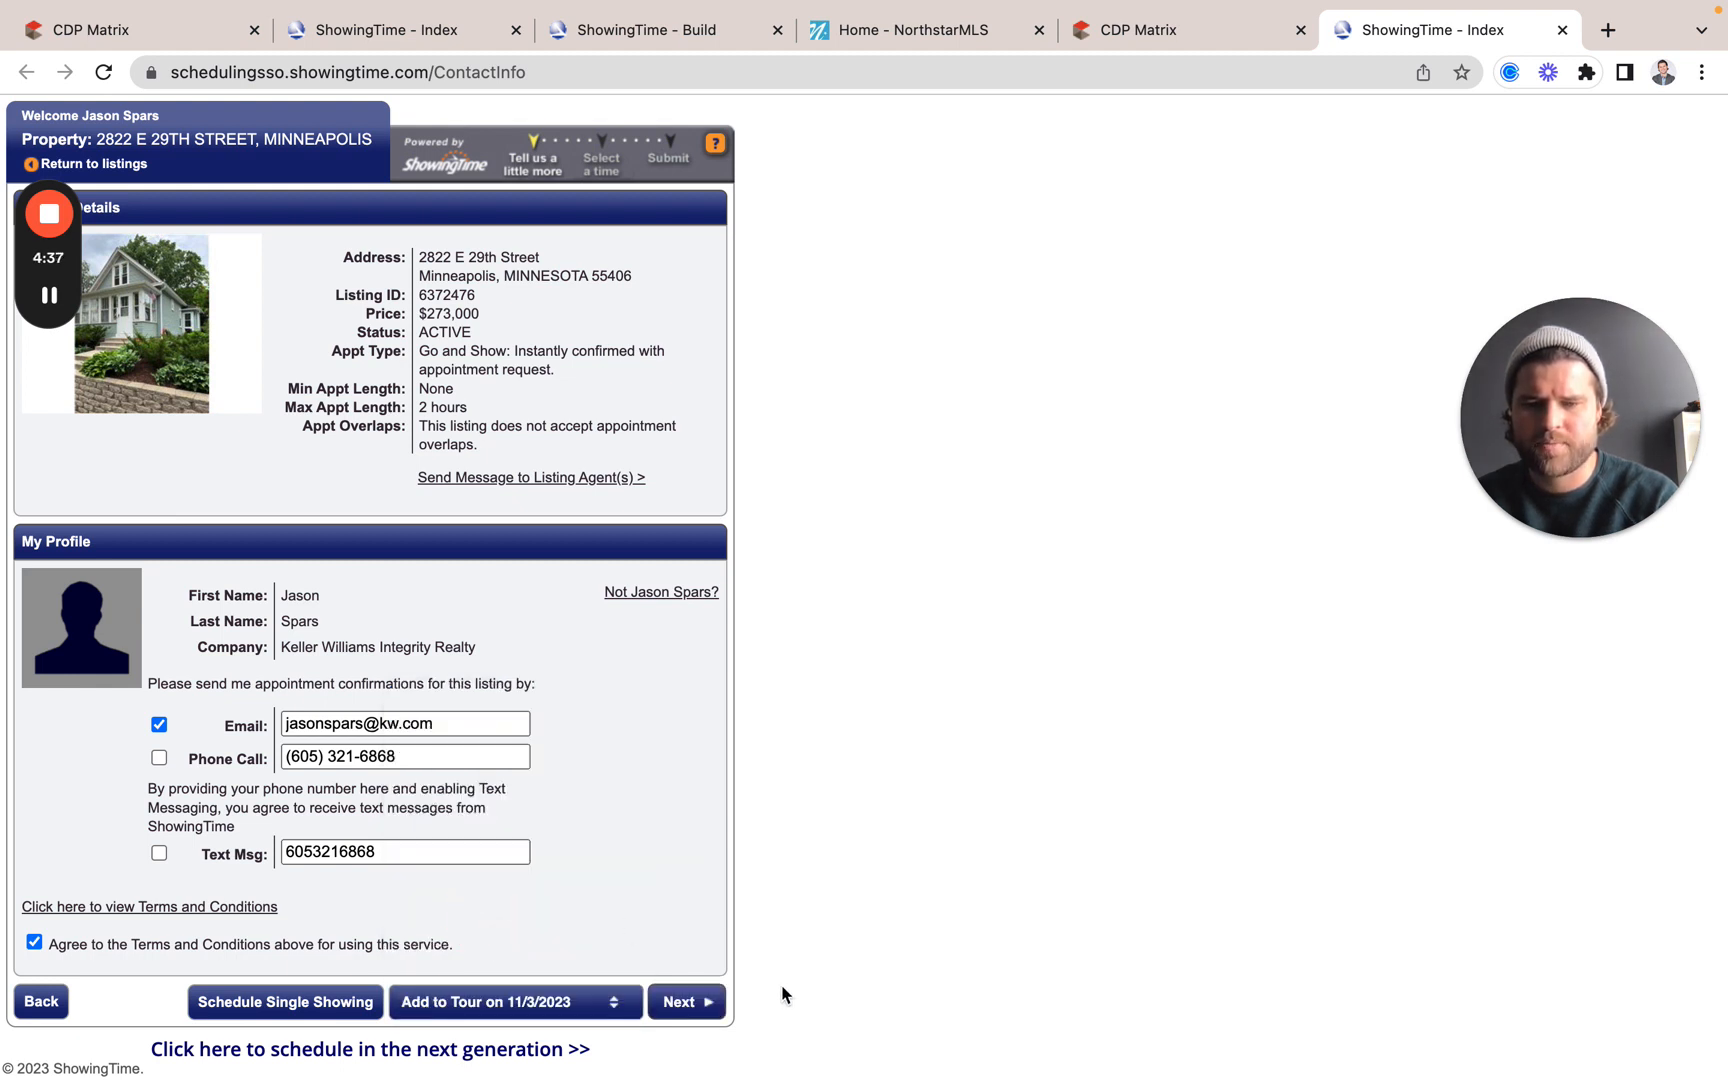
pyautogui.click(700, 1000)
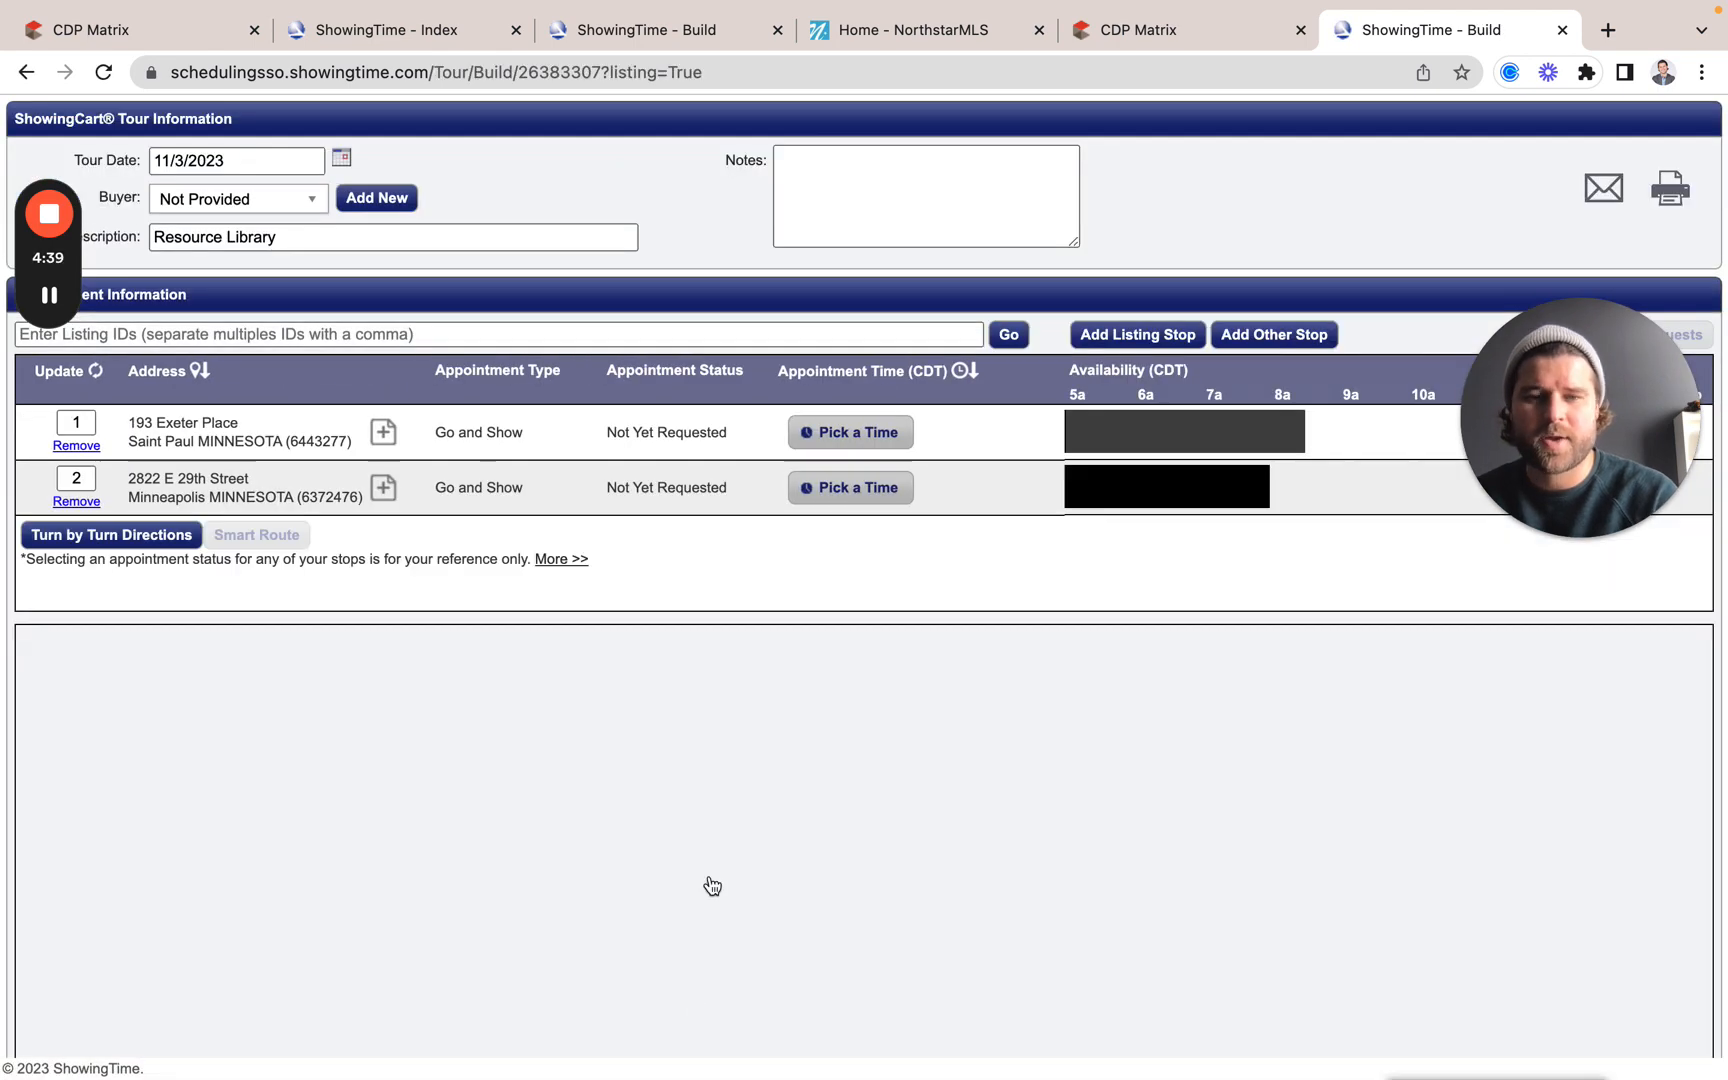
pyautogui.moveTo(1078, 10)
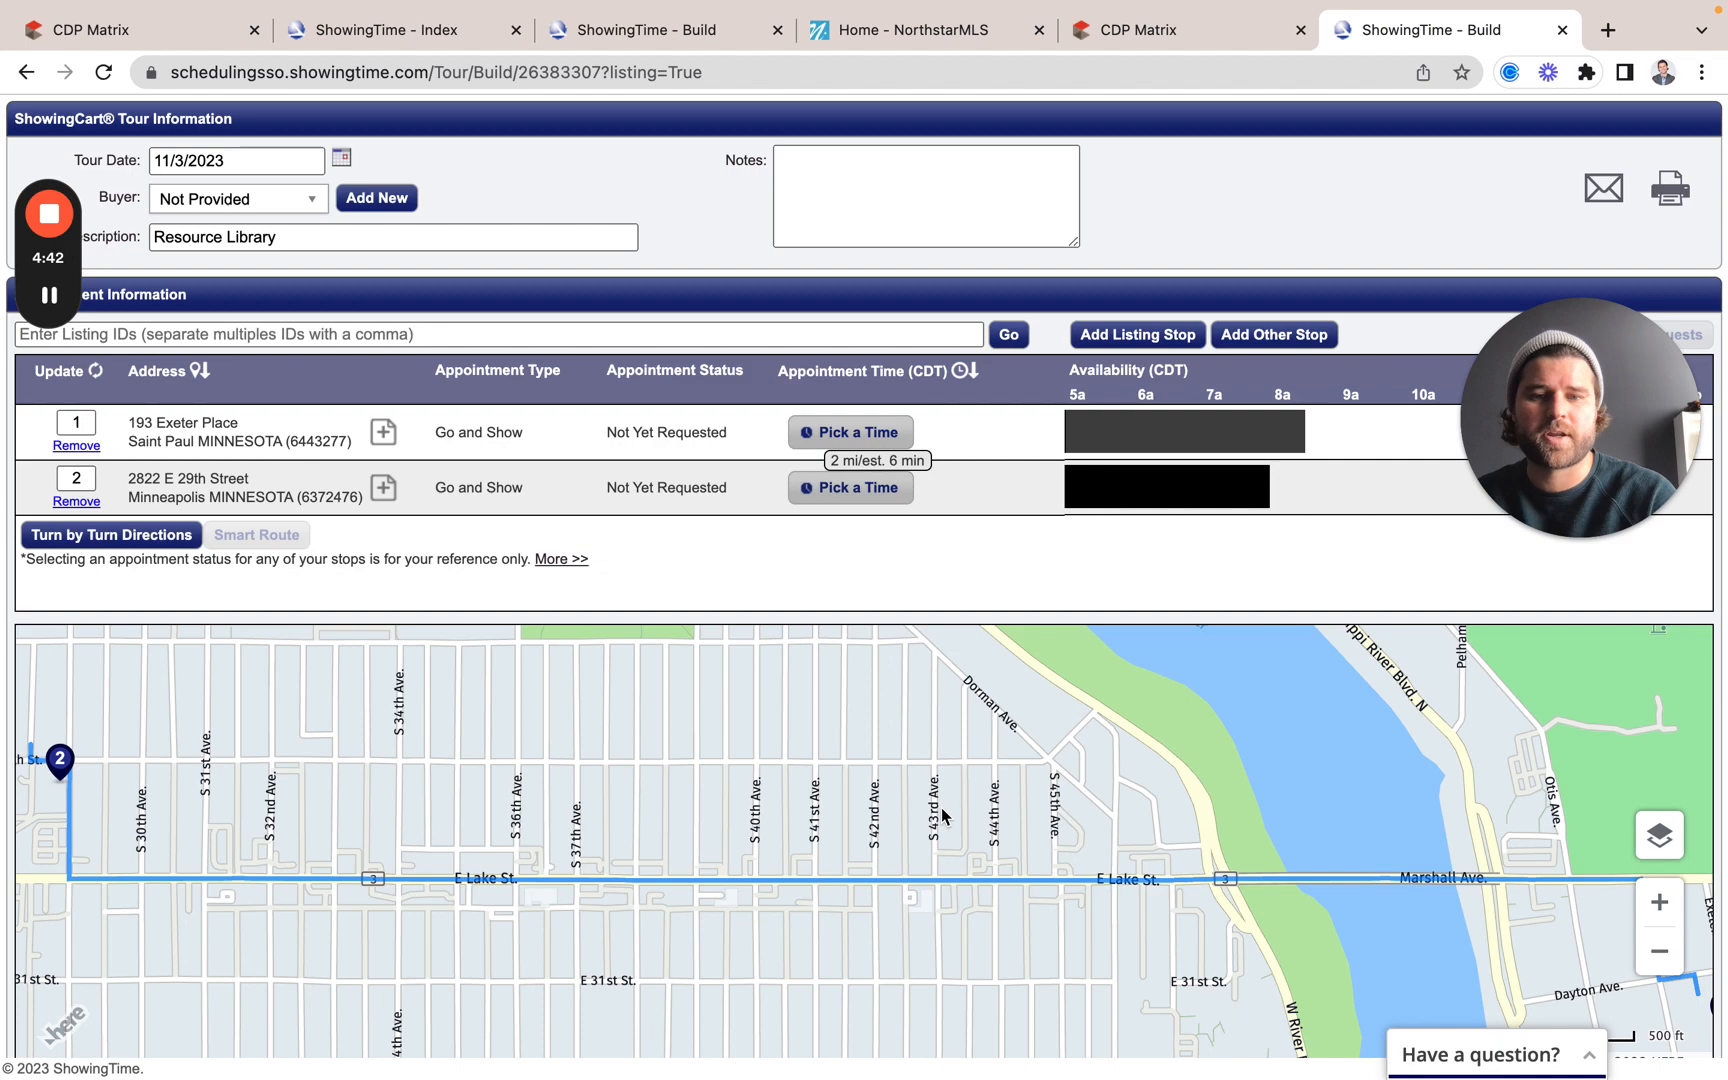
pyautogui.moveTo(1046, 800)
pyautogui.mouseDown()
pyautogui.moveTo(760, 802)
pyautogui.moveTo(1252, 793)
pyautogui.mouseUp()
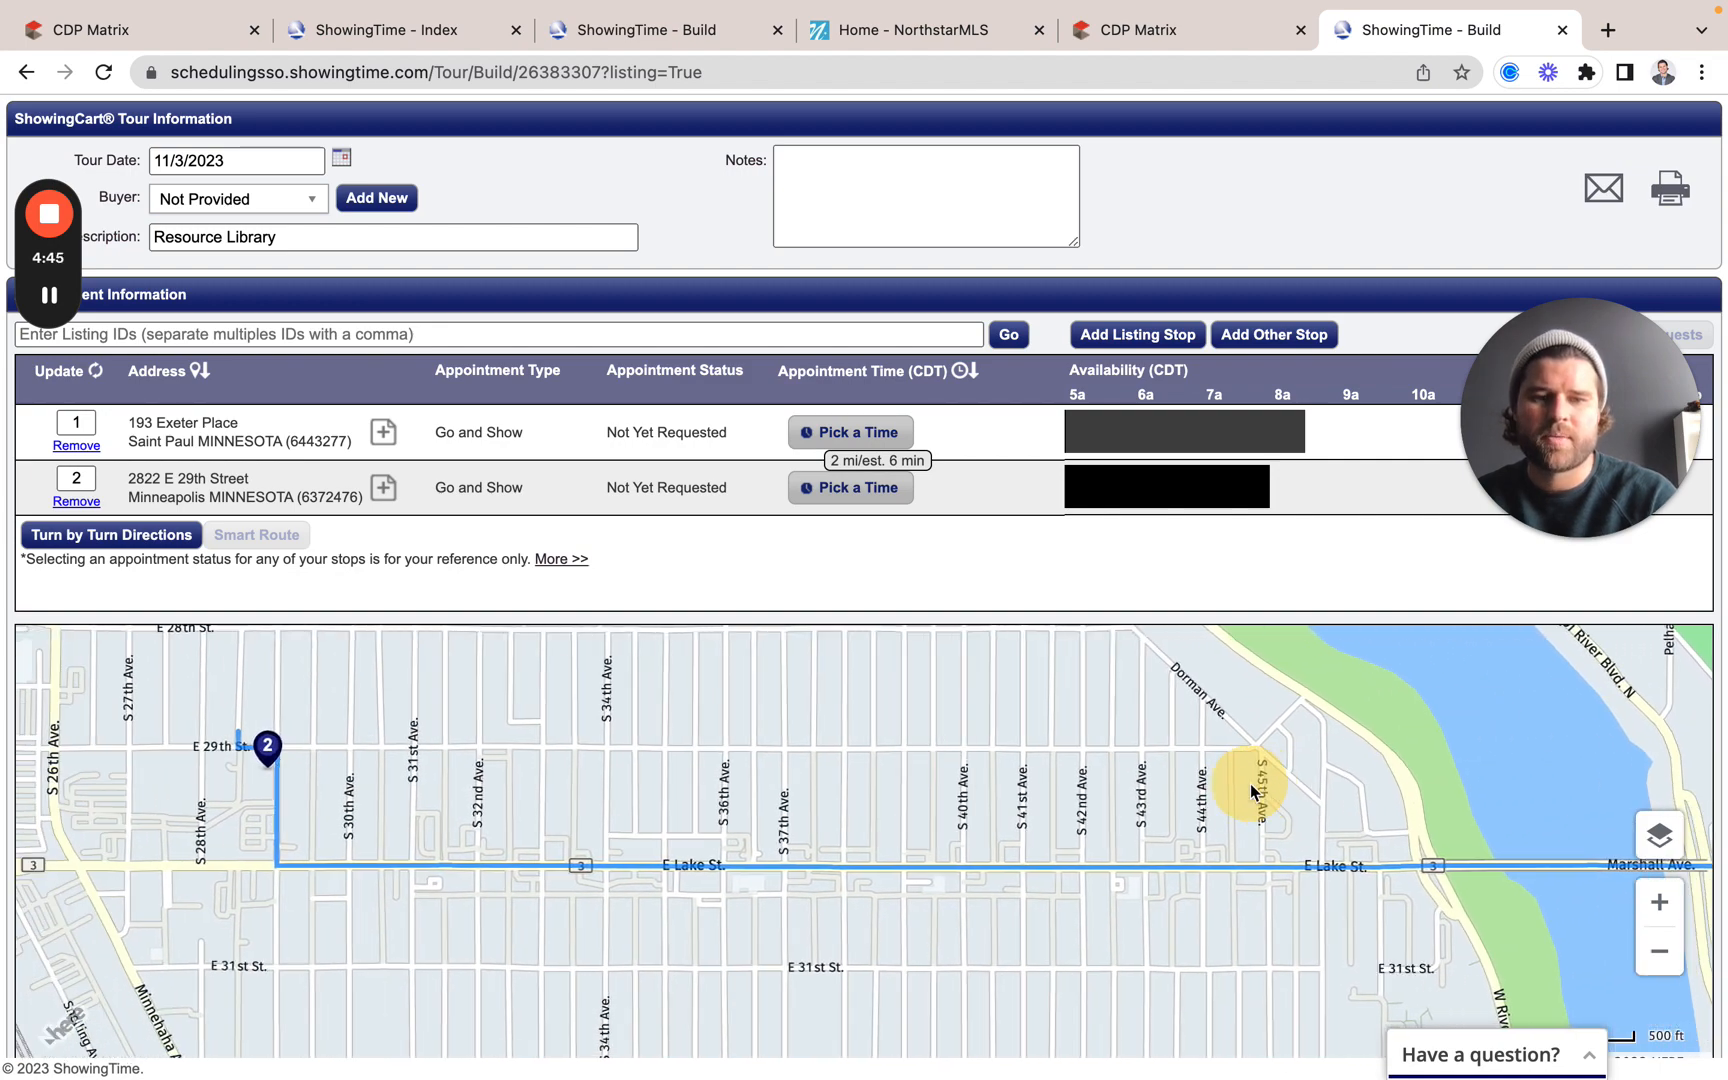
pyautogui.click(1169, 36)
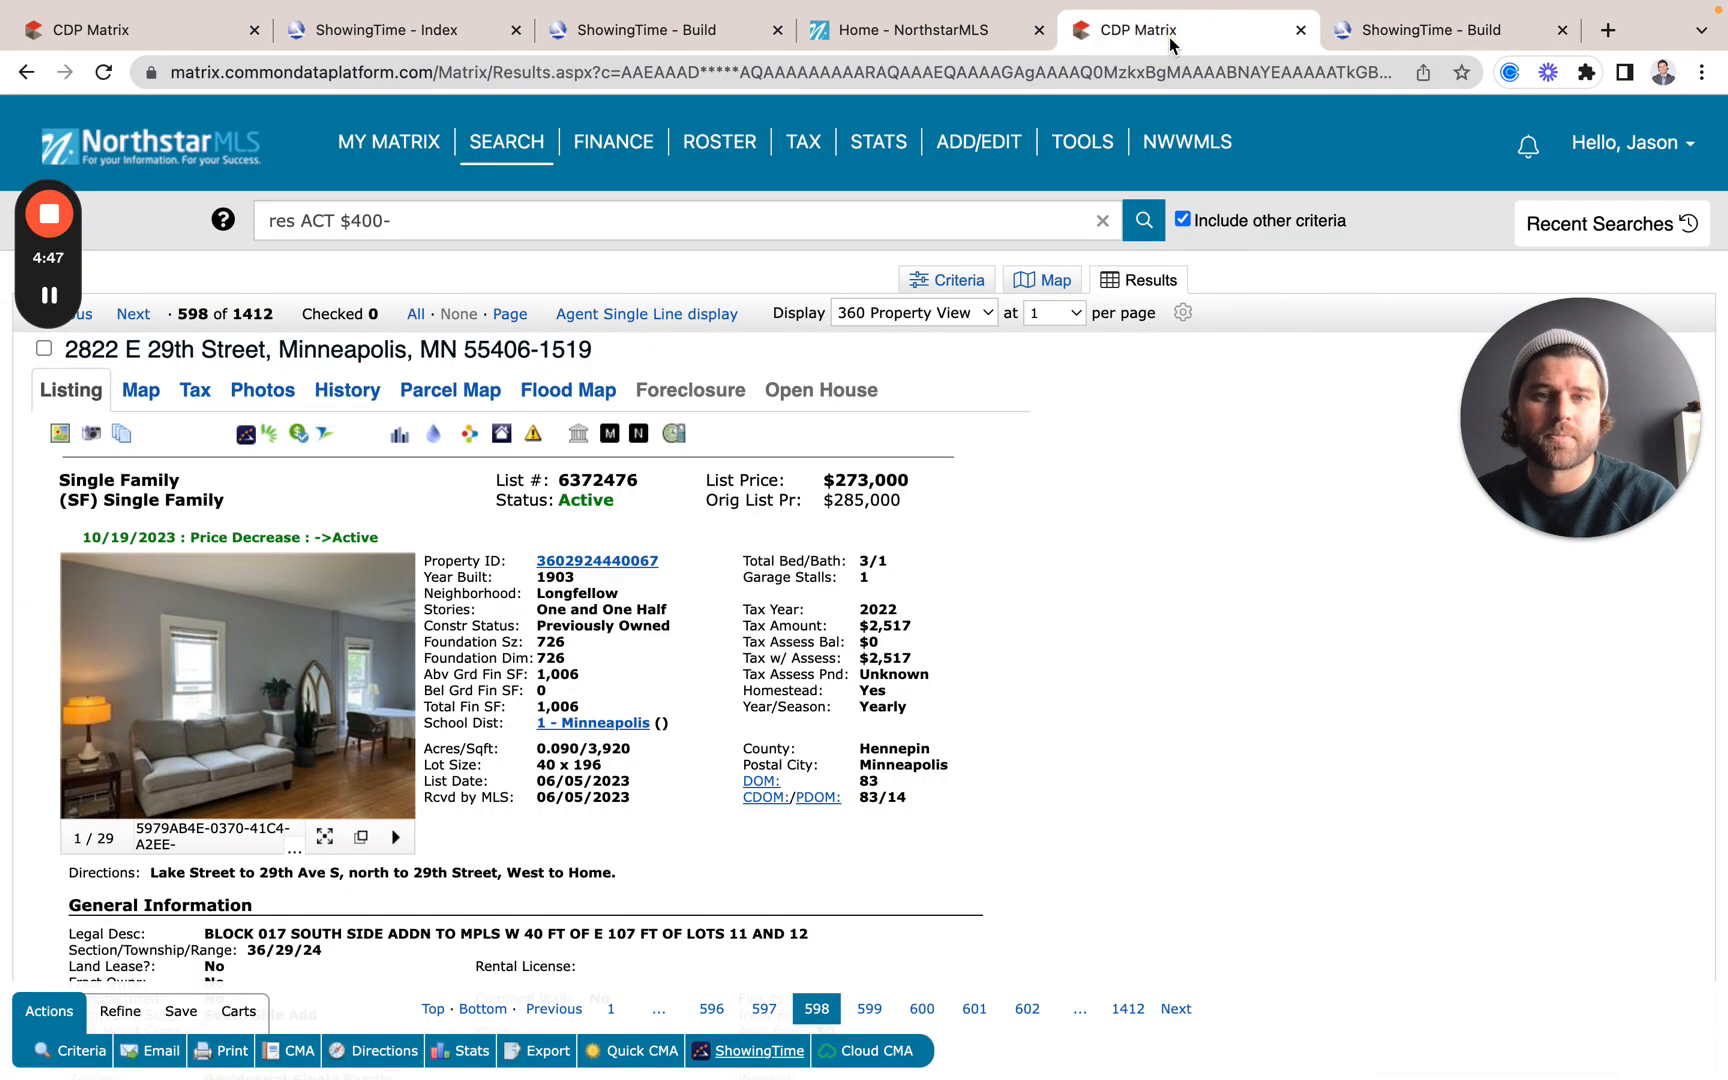
pyautogui.click(1050, 292)
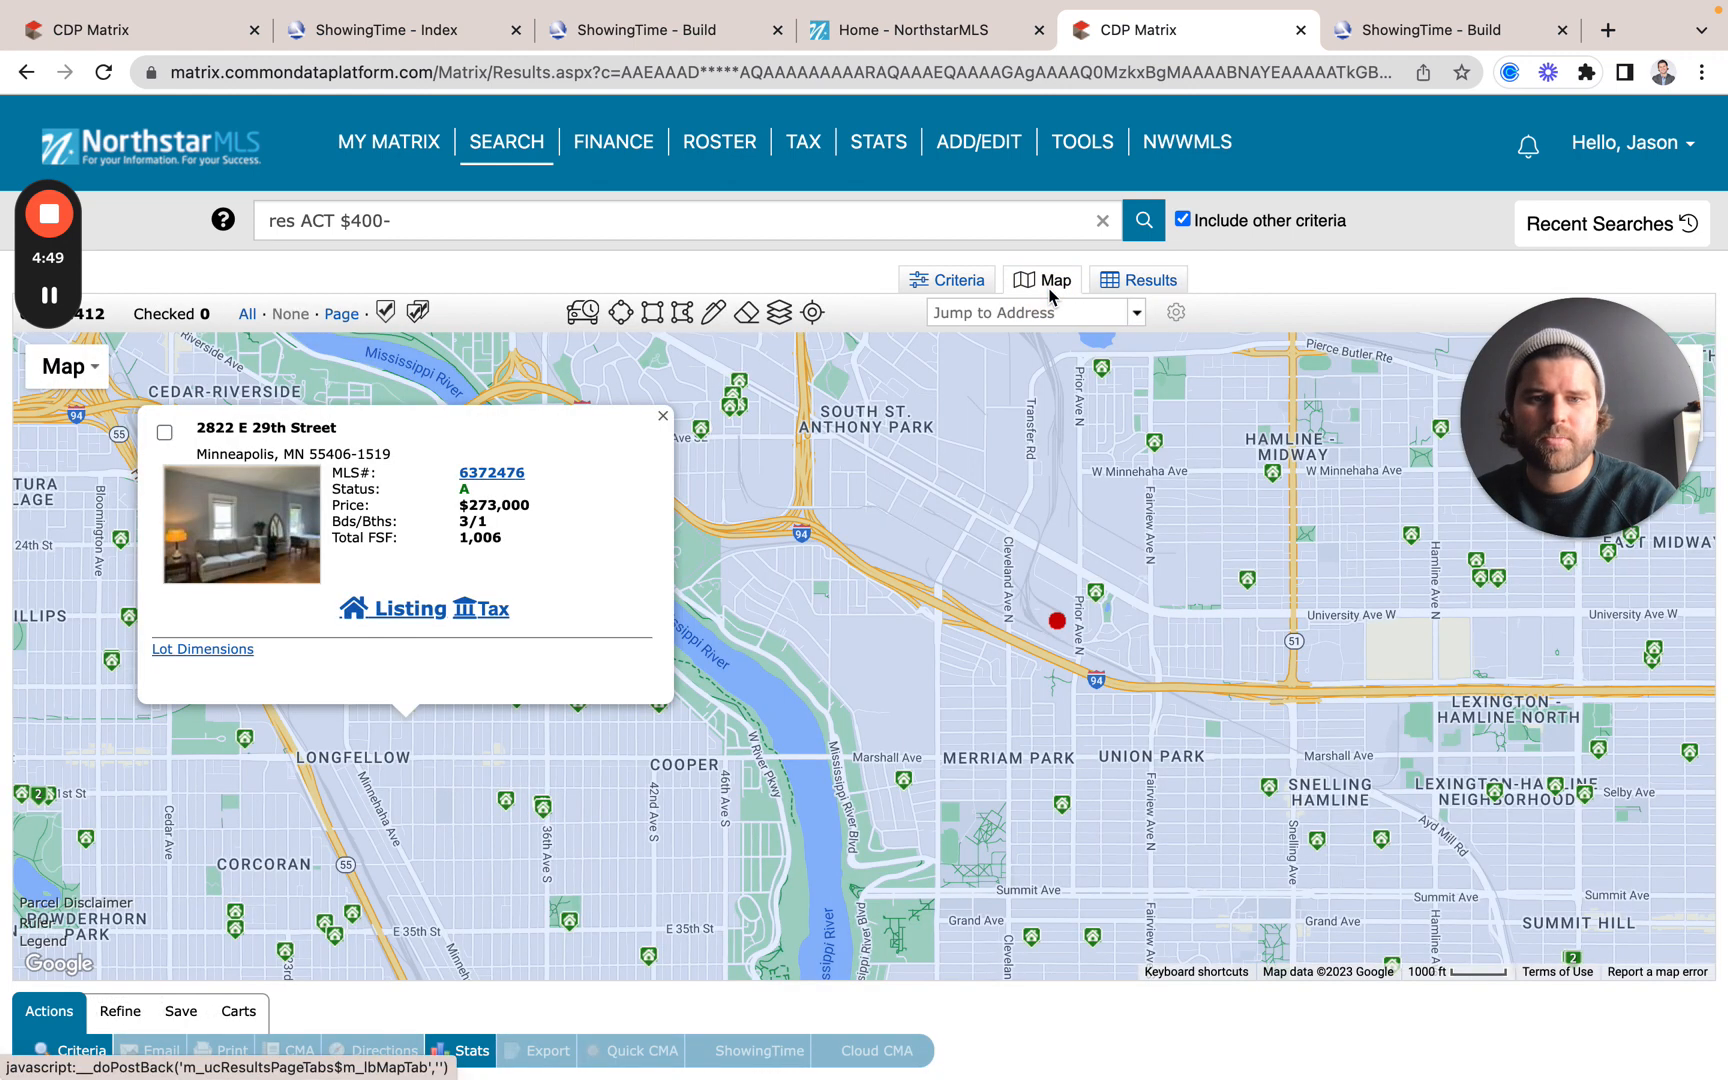
pyautogui.click(662, 416)
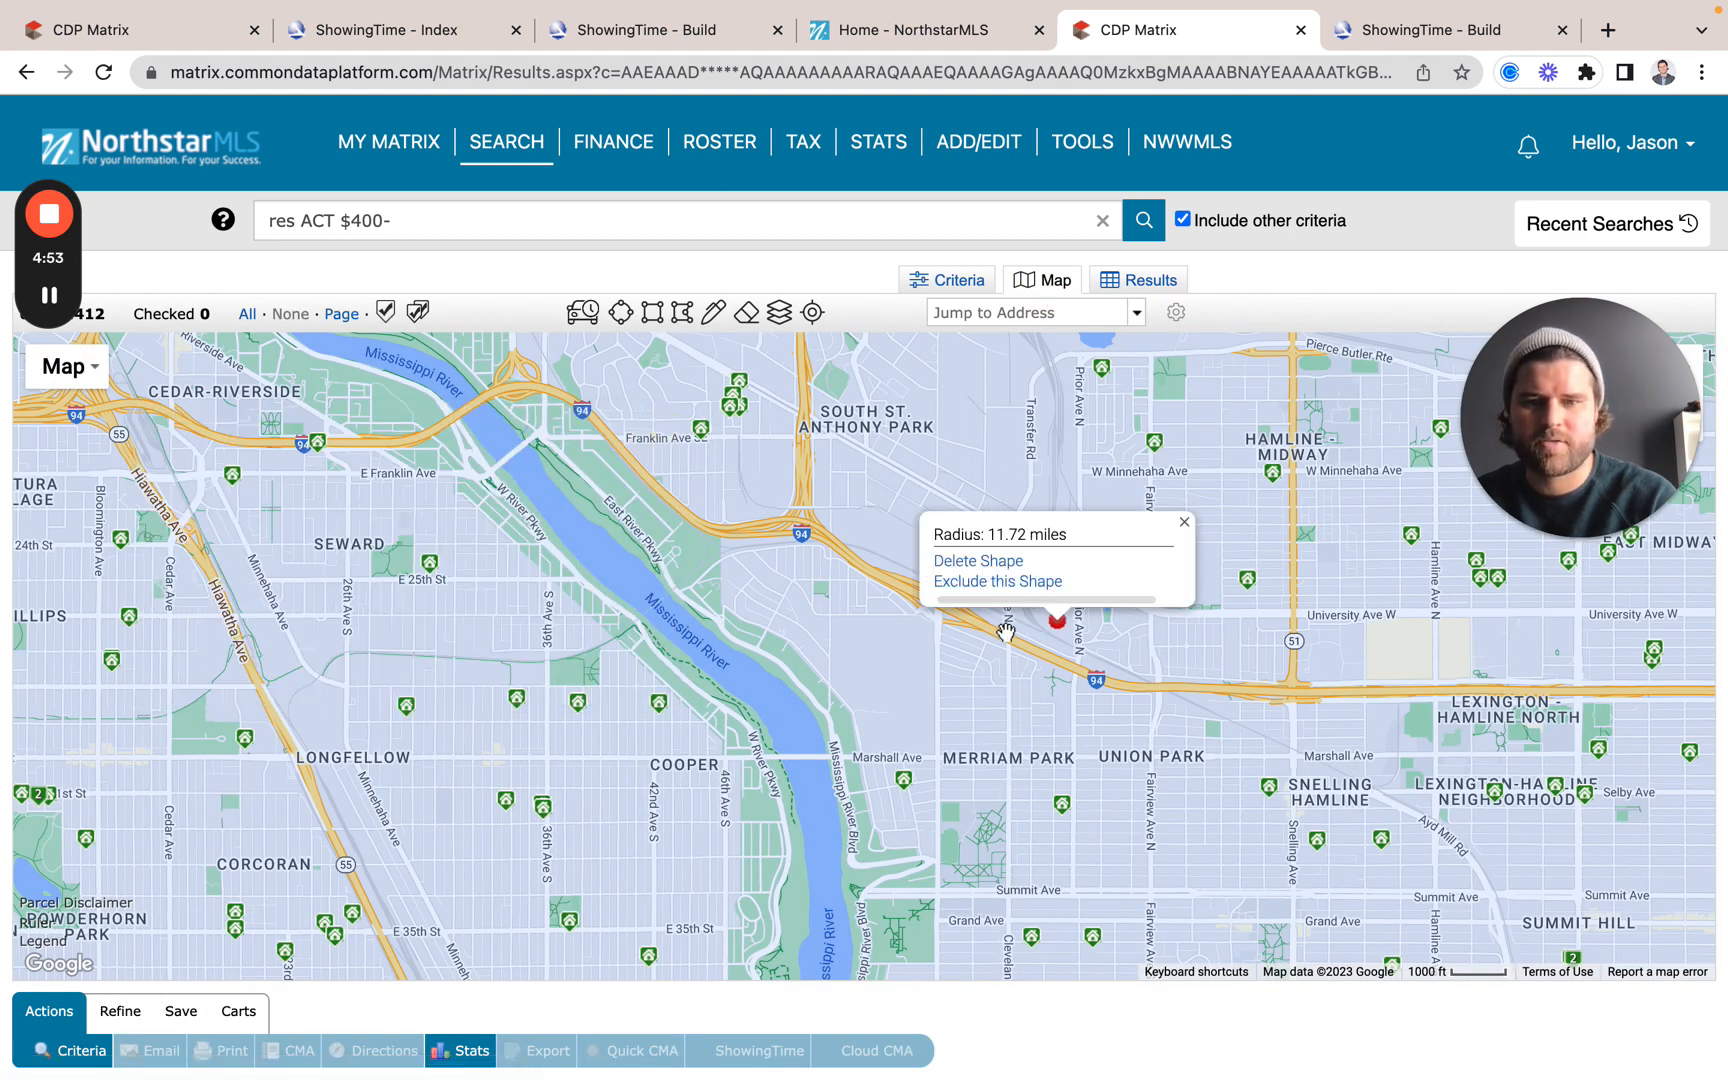
pyautogui.moveTo(1006, 632)
pyautogui.mouseDown()
pyautogui.moveTo(995, 252)
pyautogui.moveTo(893, 183)
pyautogui.moveTo(694, 586)
pyautogui.moveTo(1130, 405)
pyautogui.moveTo(1296, 231)
pyautogui.moveTo(995, 678)
pyautogui.moveTo(1092, 378)
pyautogui.mouseUp()
pyautogui.click(595, 643)
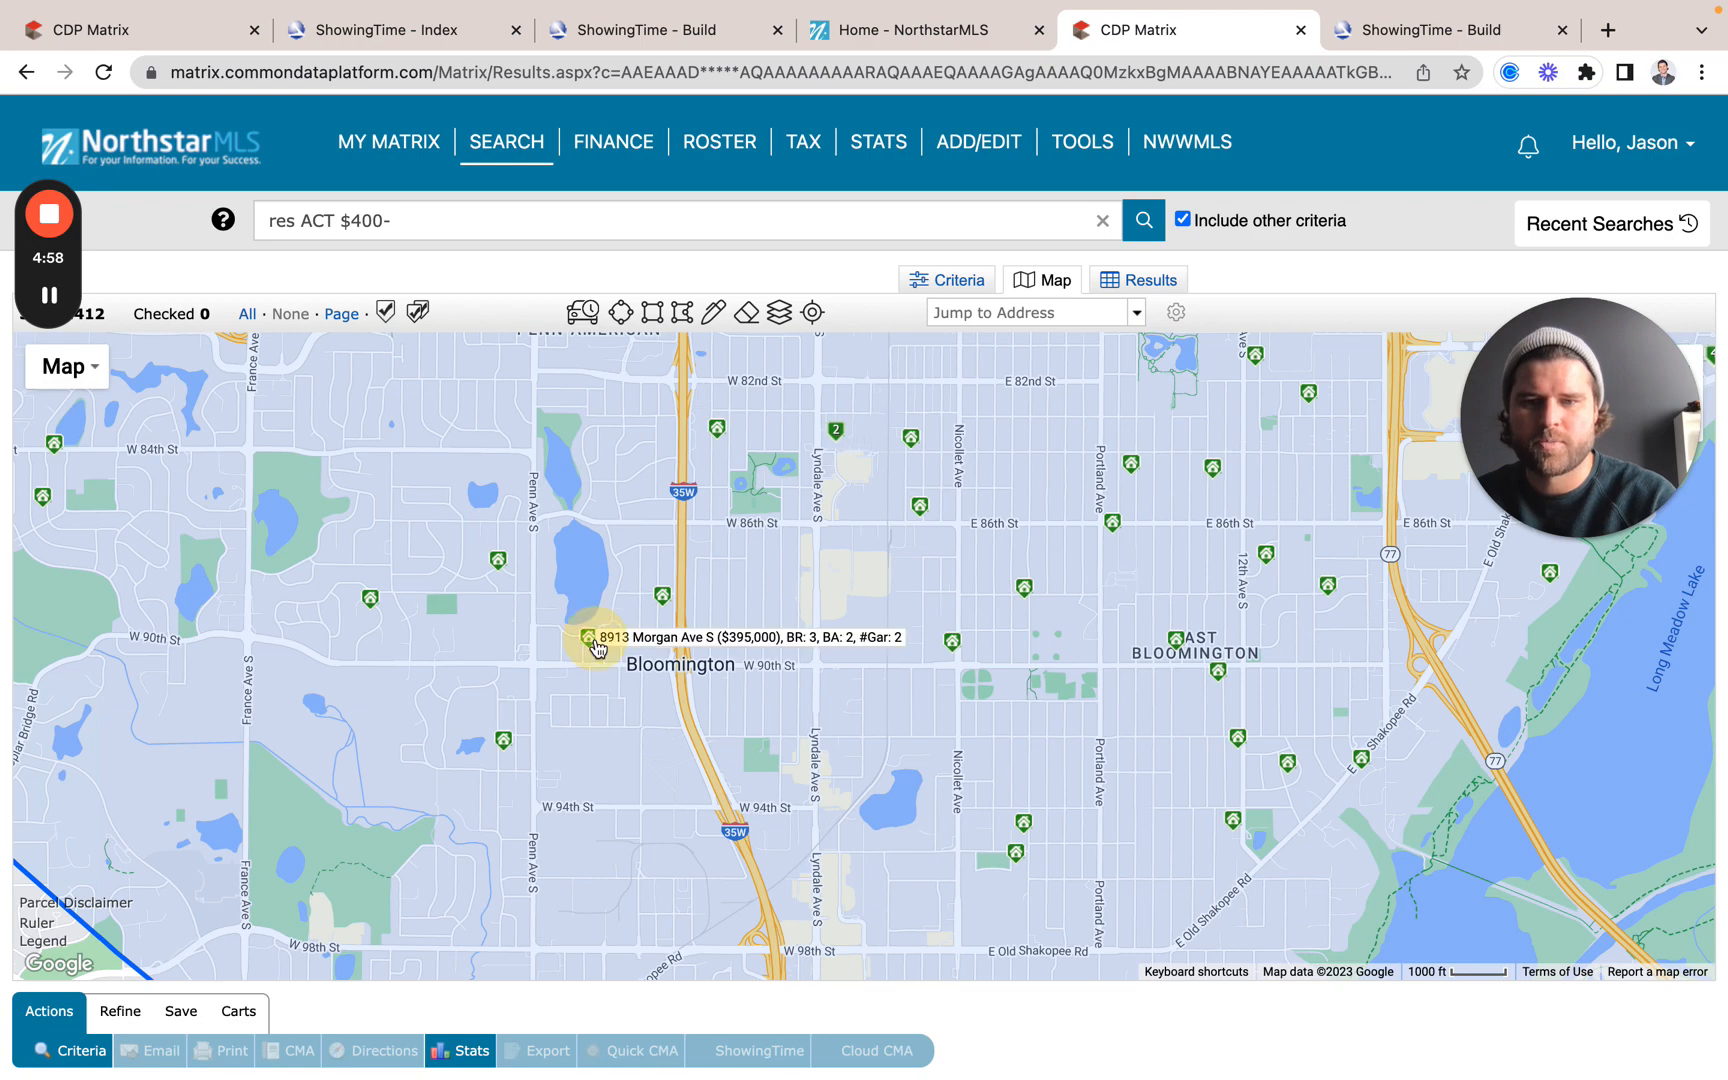
pyautogui.click(578, 606)
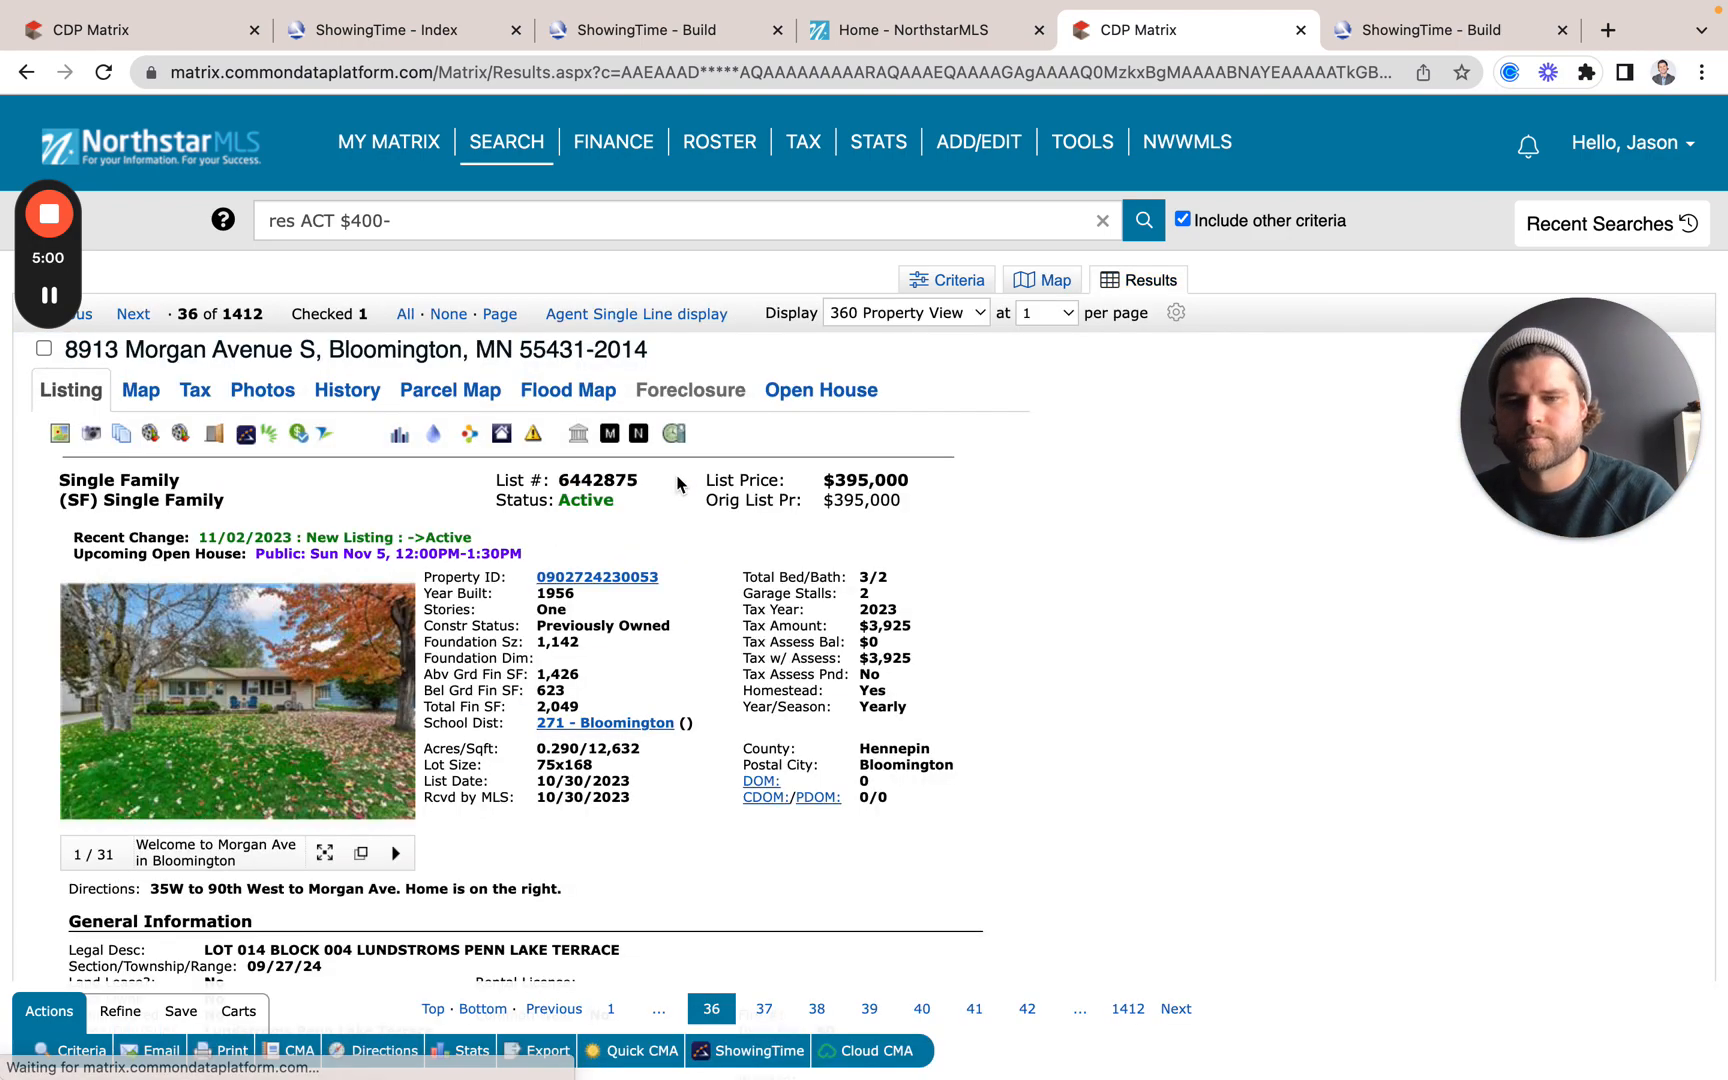
pyautogui.click(758, 1050)
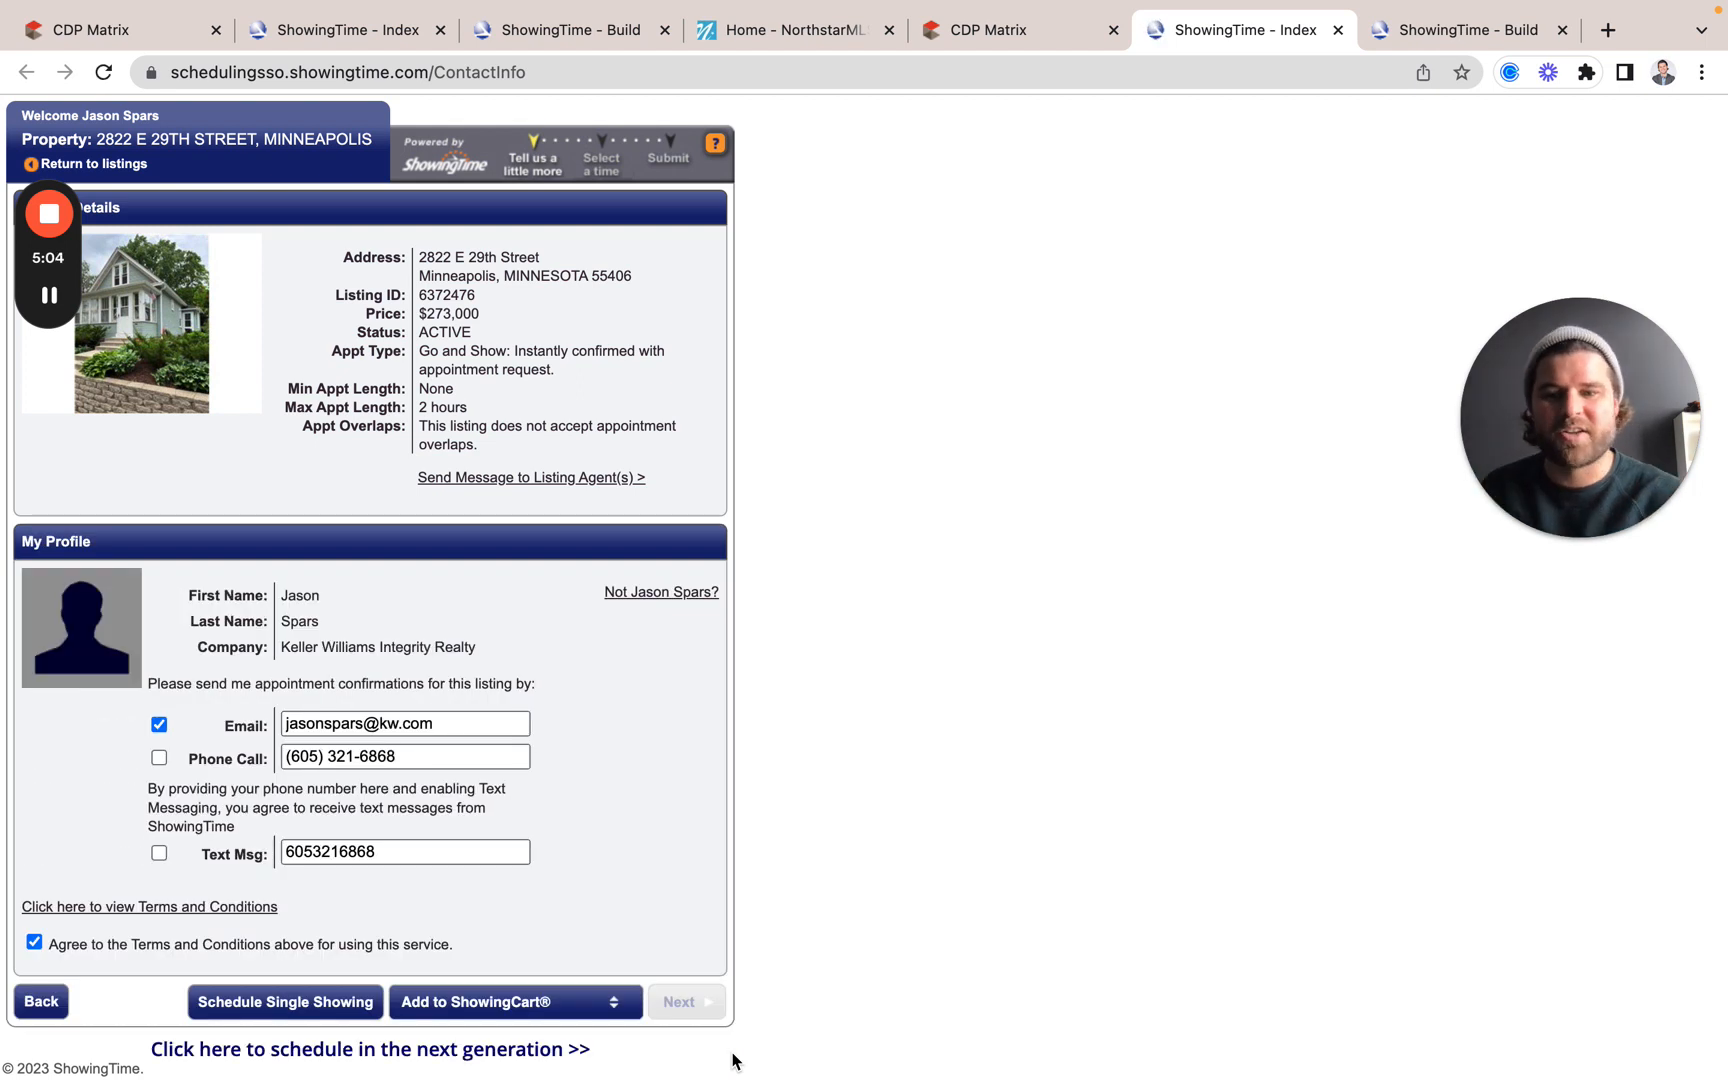
# Step: Add the stop to the 11/3/2023 Resource Library tour, then return to the Morgan Avenue listing
pyautogui.click(537, 1015)
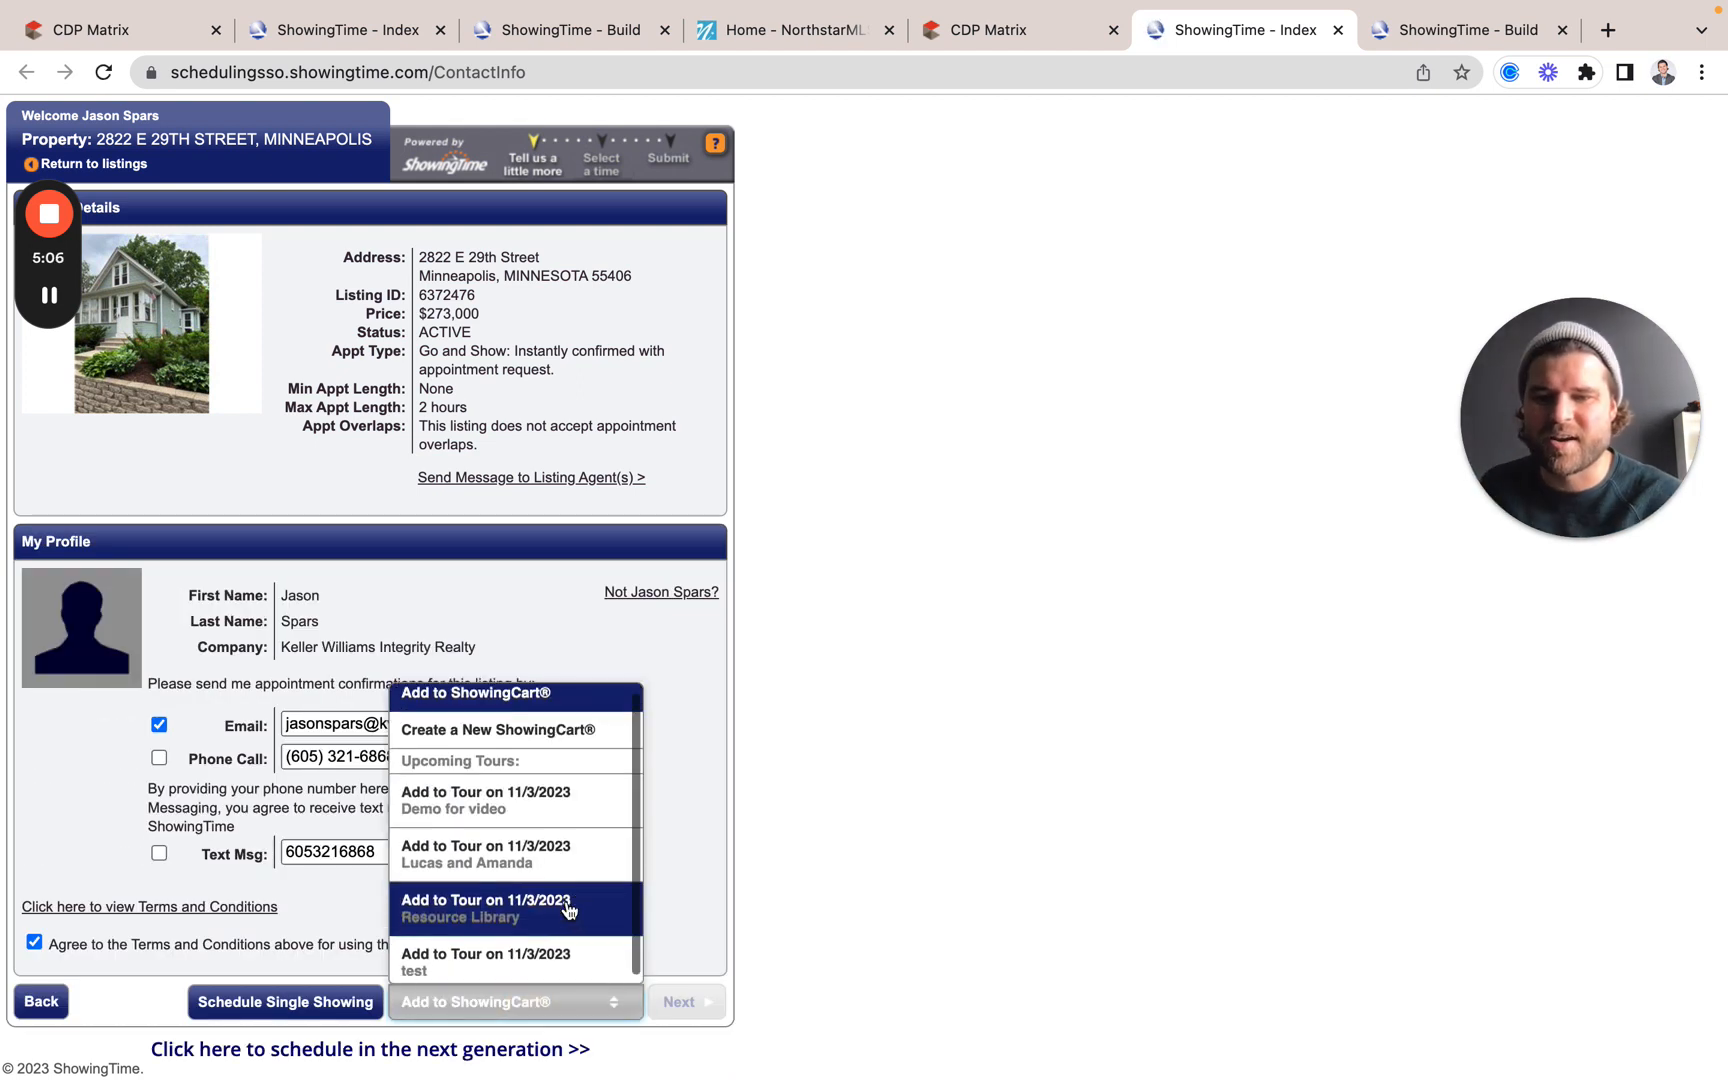
pyautogui.click(498, 915)
pyautogui.click(720, 1002)
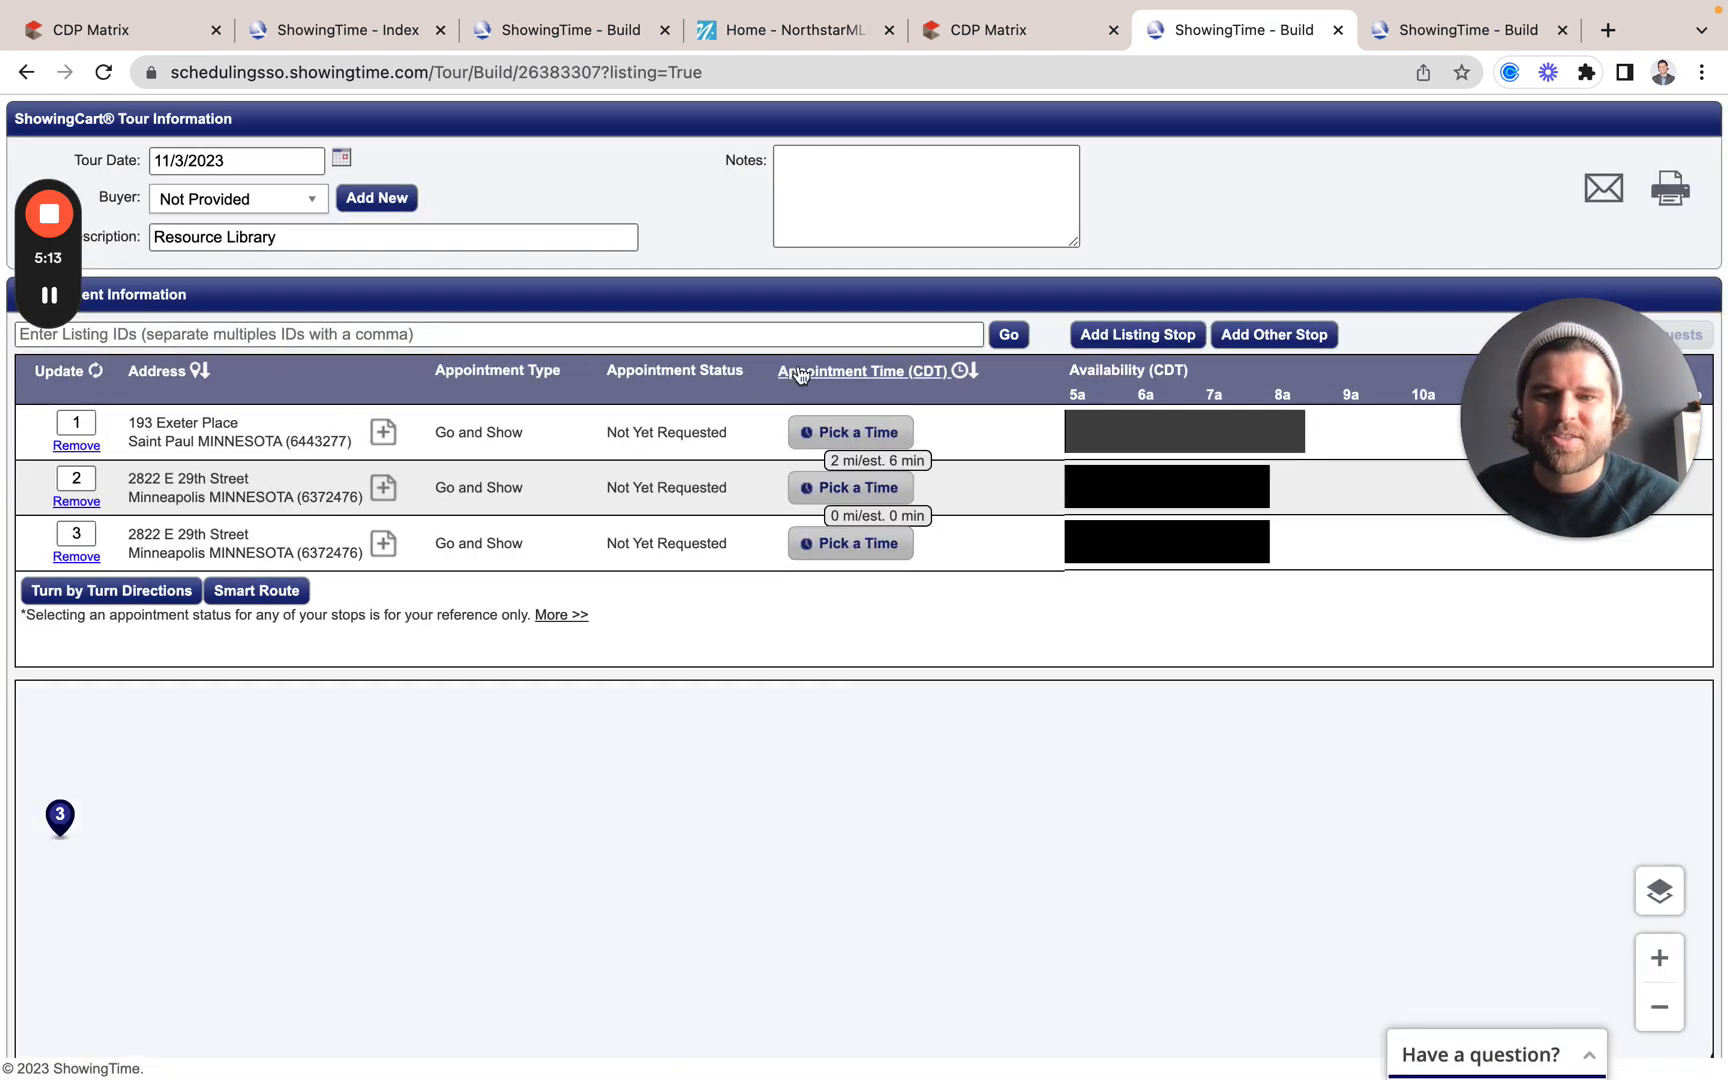
pyautogui.click(988, 29)
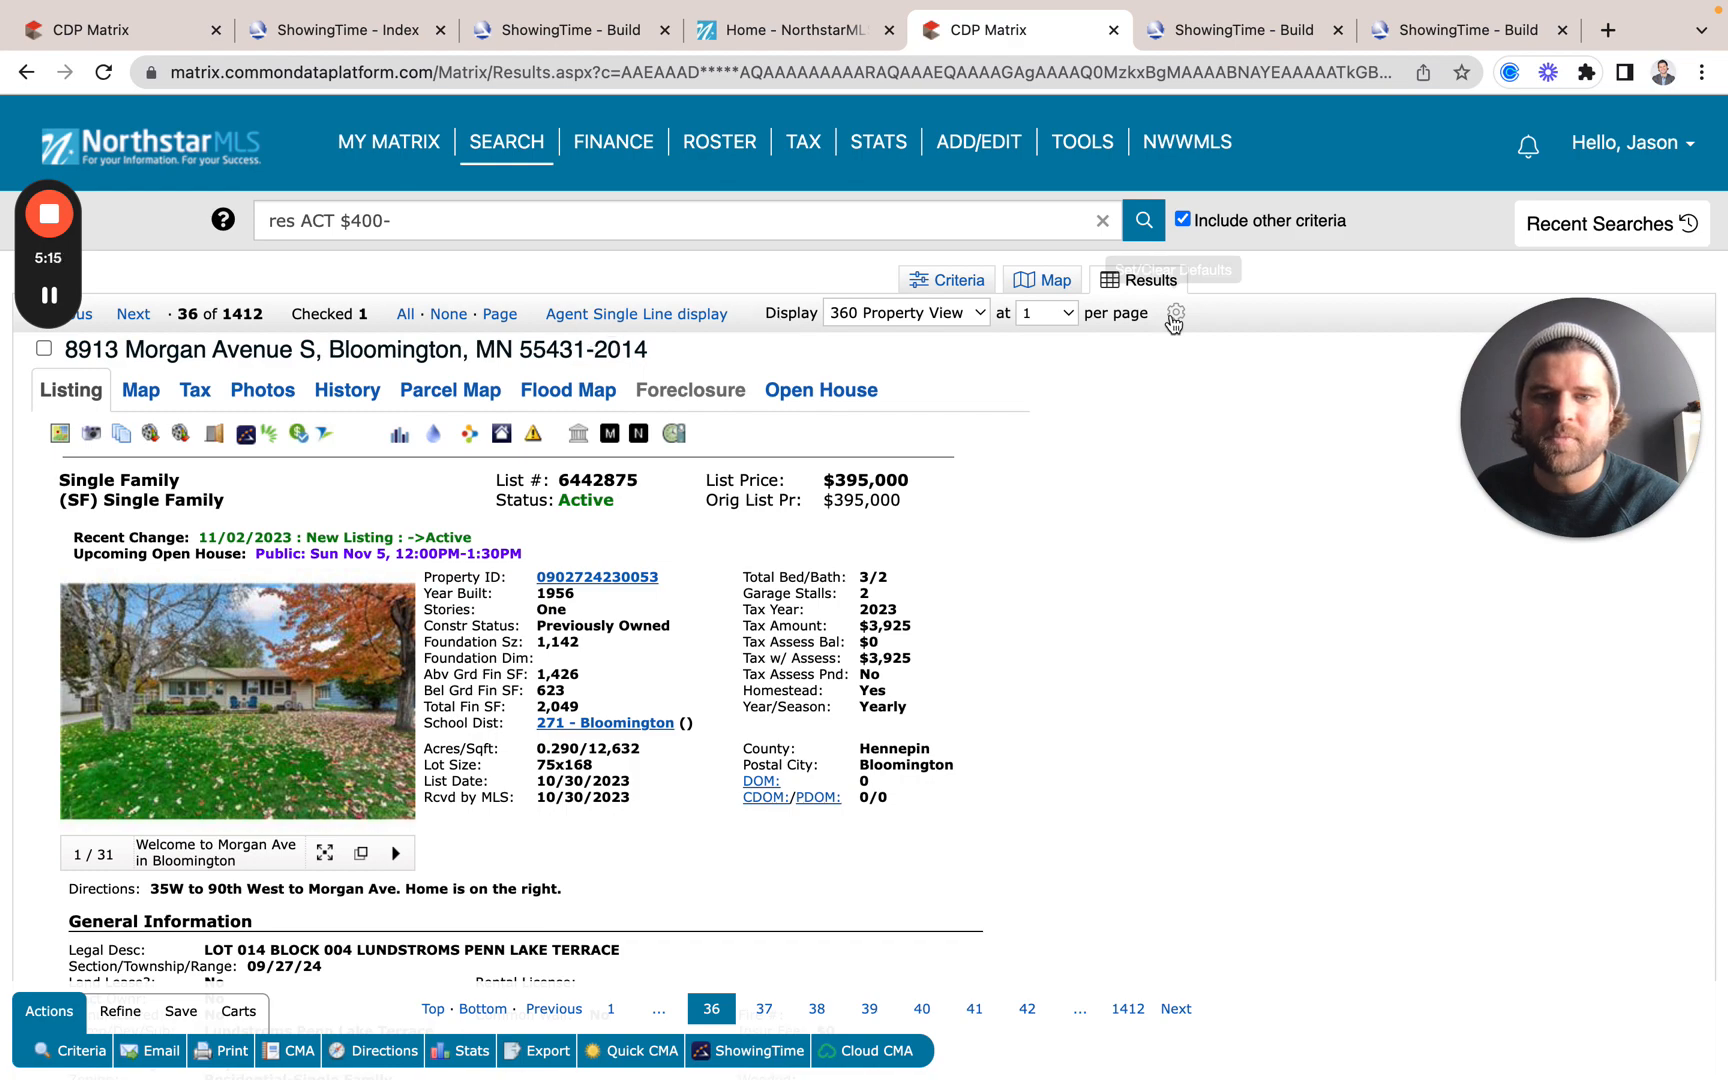
pyautogui.click(1043, 280)
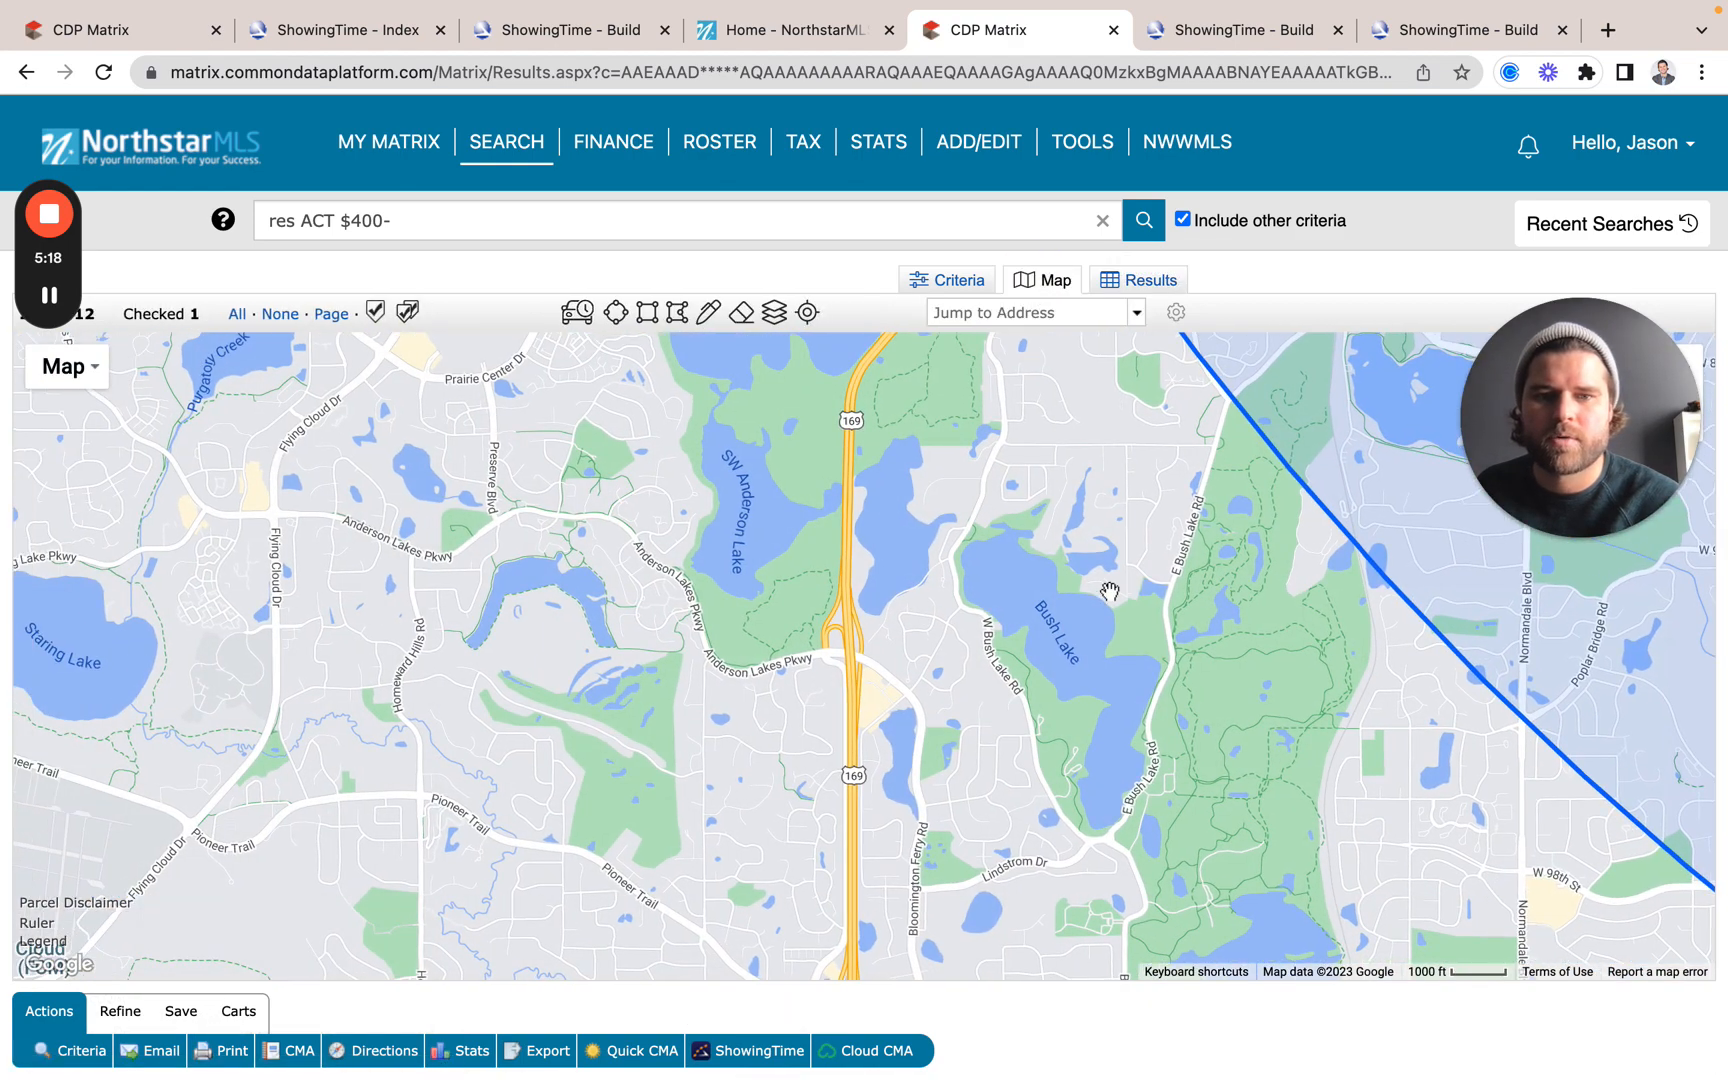
pyautogui.moveTo(1110, 591); pyautogui.dragTo(985, 875)
pyautogui.moveTo(1177, 573); pyautogui.dragTo(1160, 826)
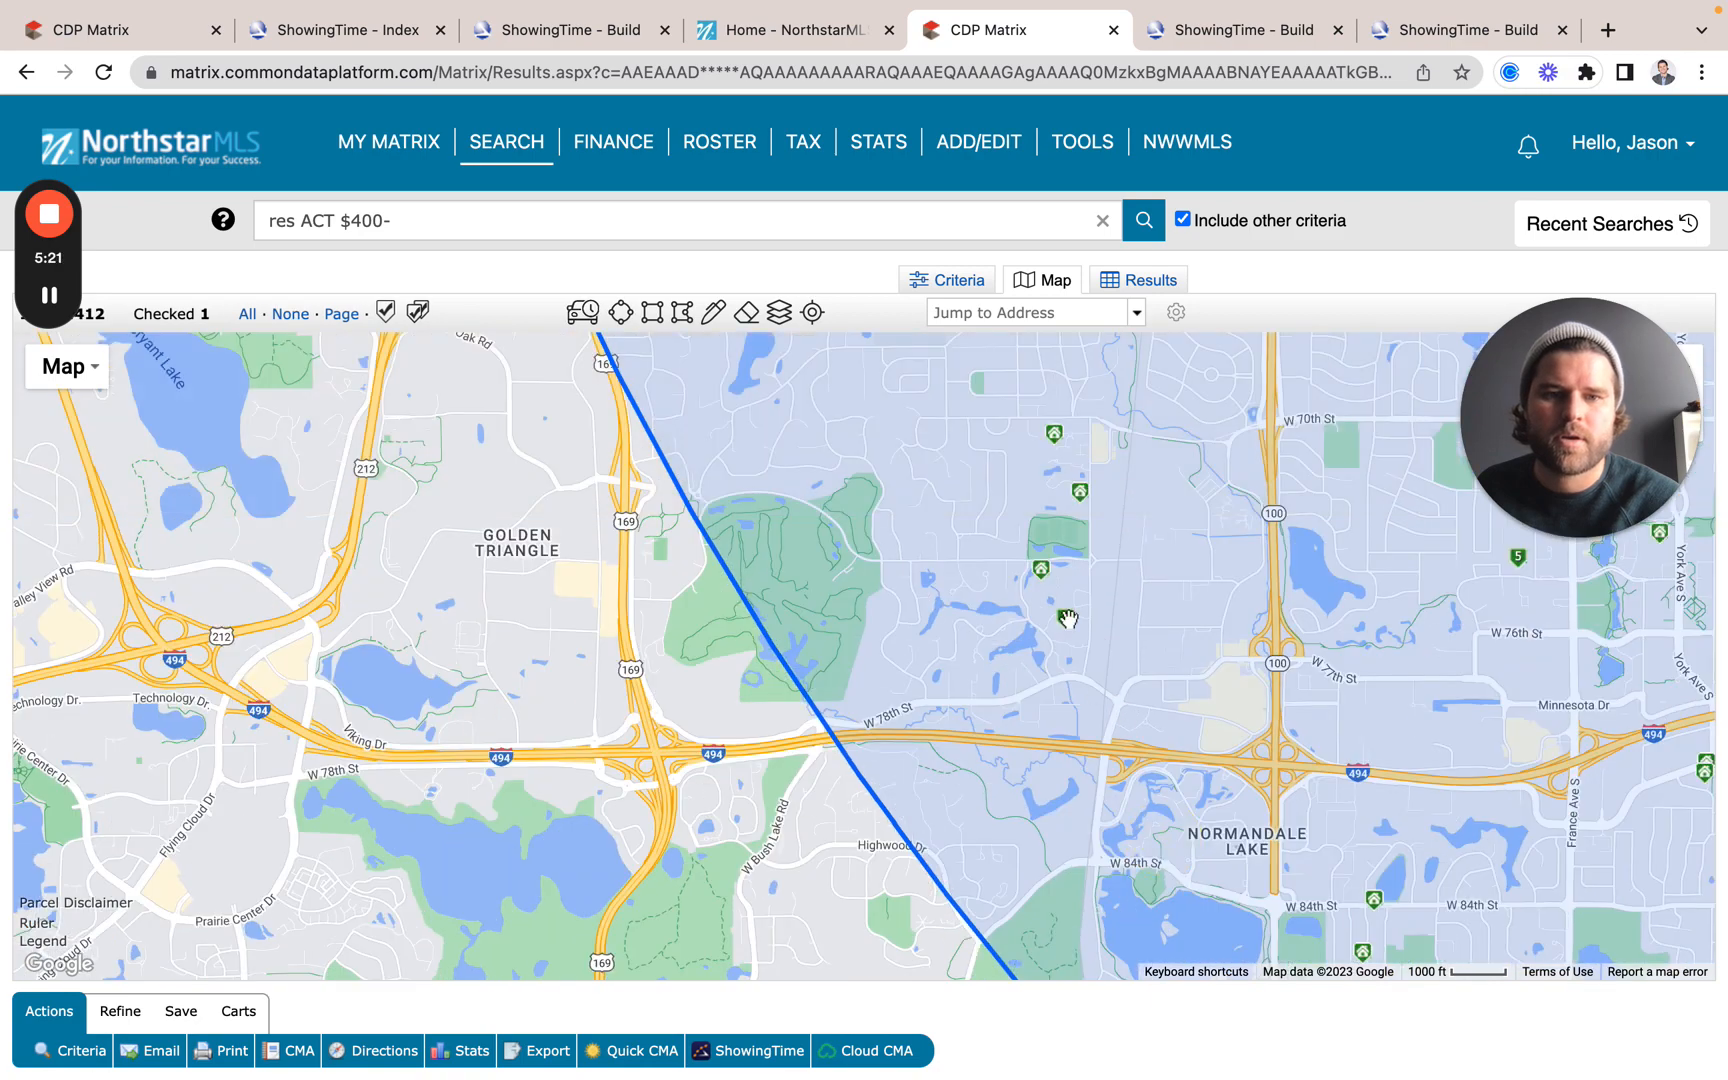
pyautogui.click(1044, 570)
pyautogui.click(1128, 472)
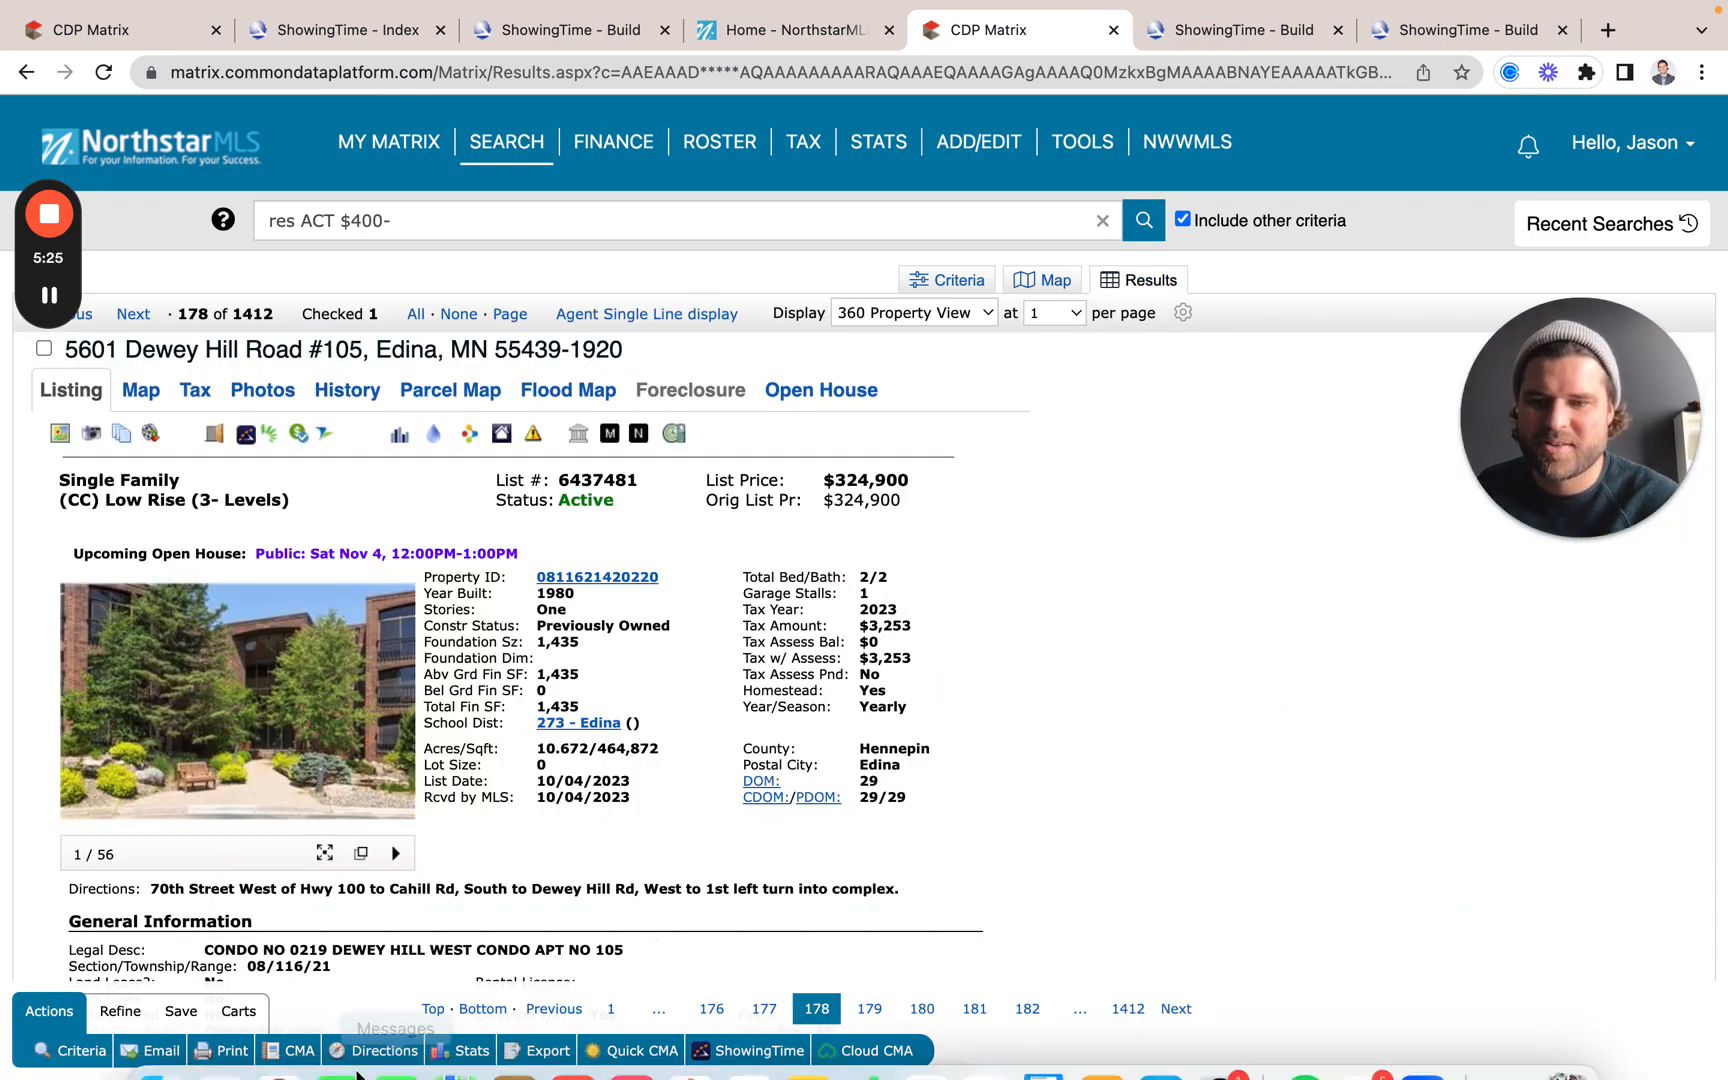
pyautogui.click(760, 1051)
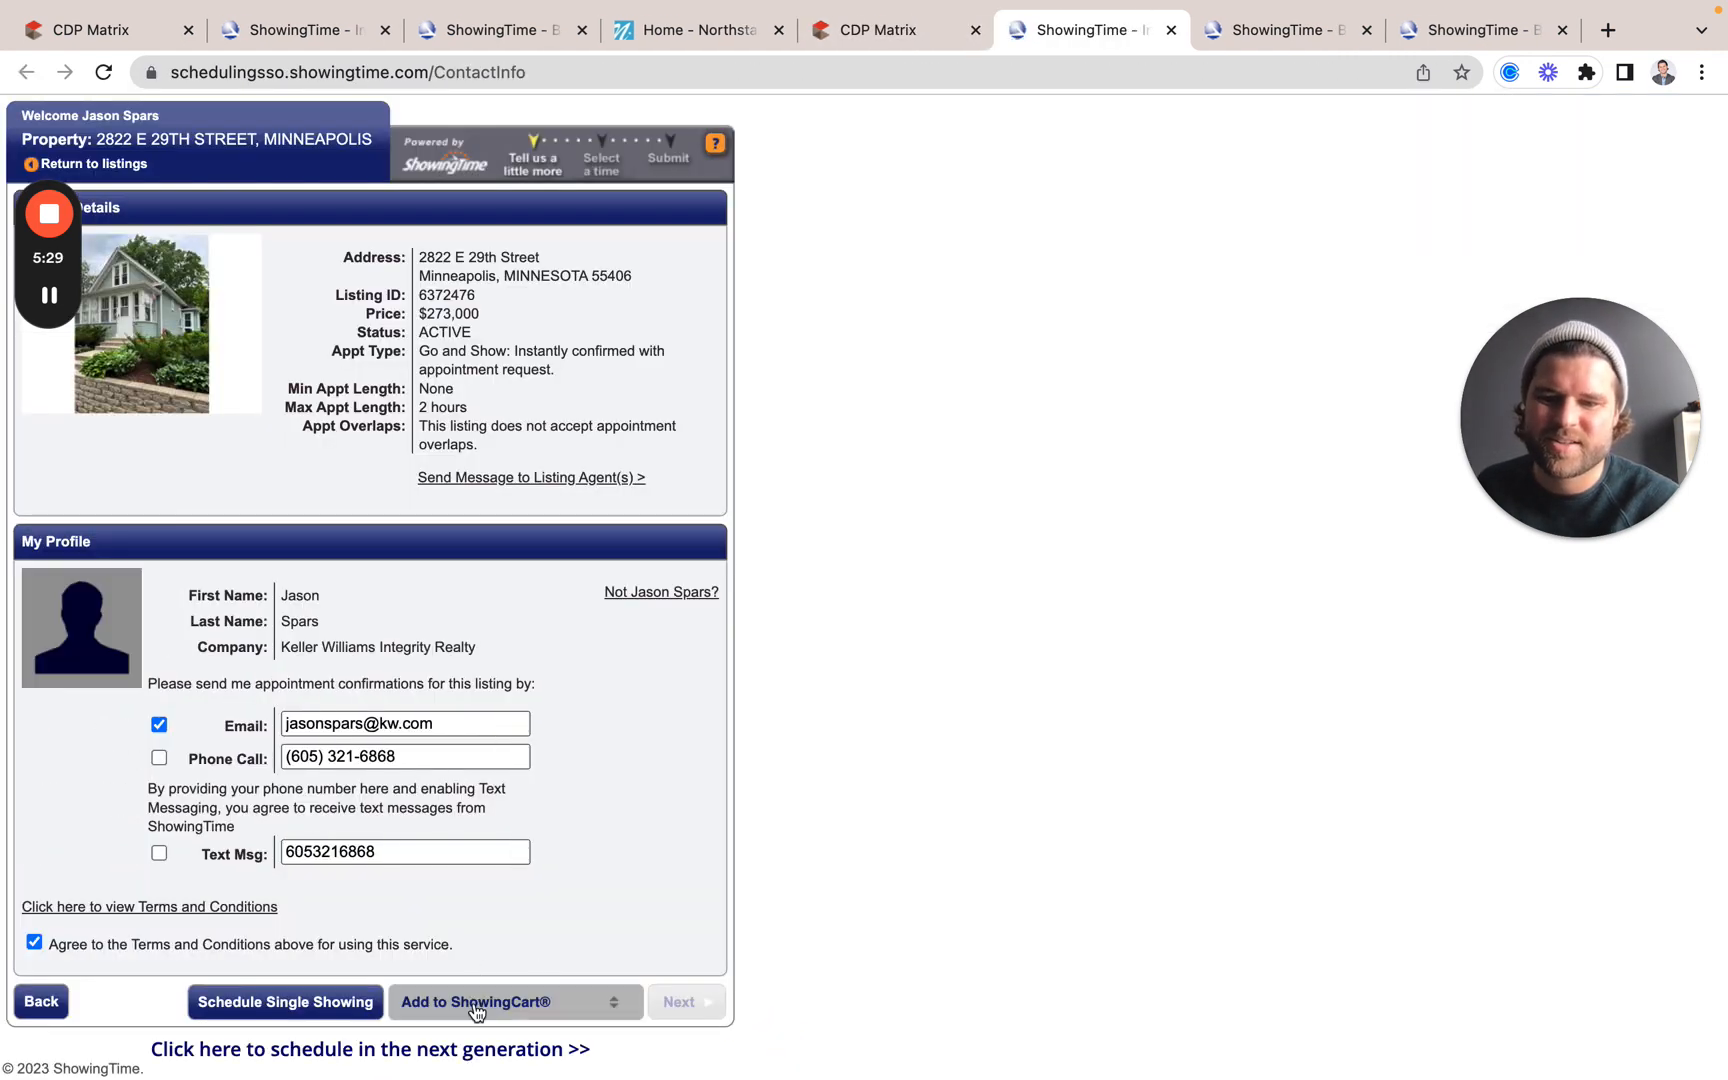
# Step: Add the Dewey Hill listing to the 11/3/2023 Resource Library tour, then return to the CDP Matrix tab
pyautogui.click(478, 1012)
pyautogui.scroll(-1, 515, 890)
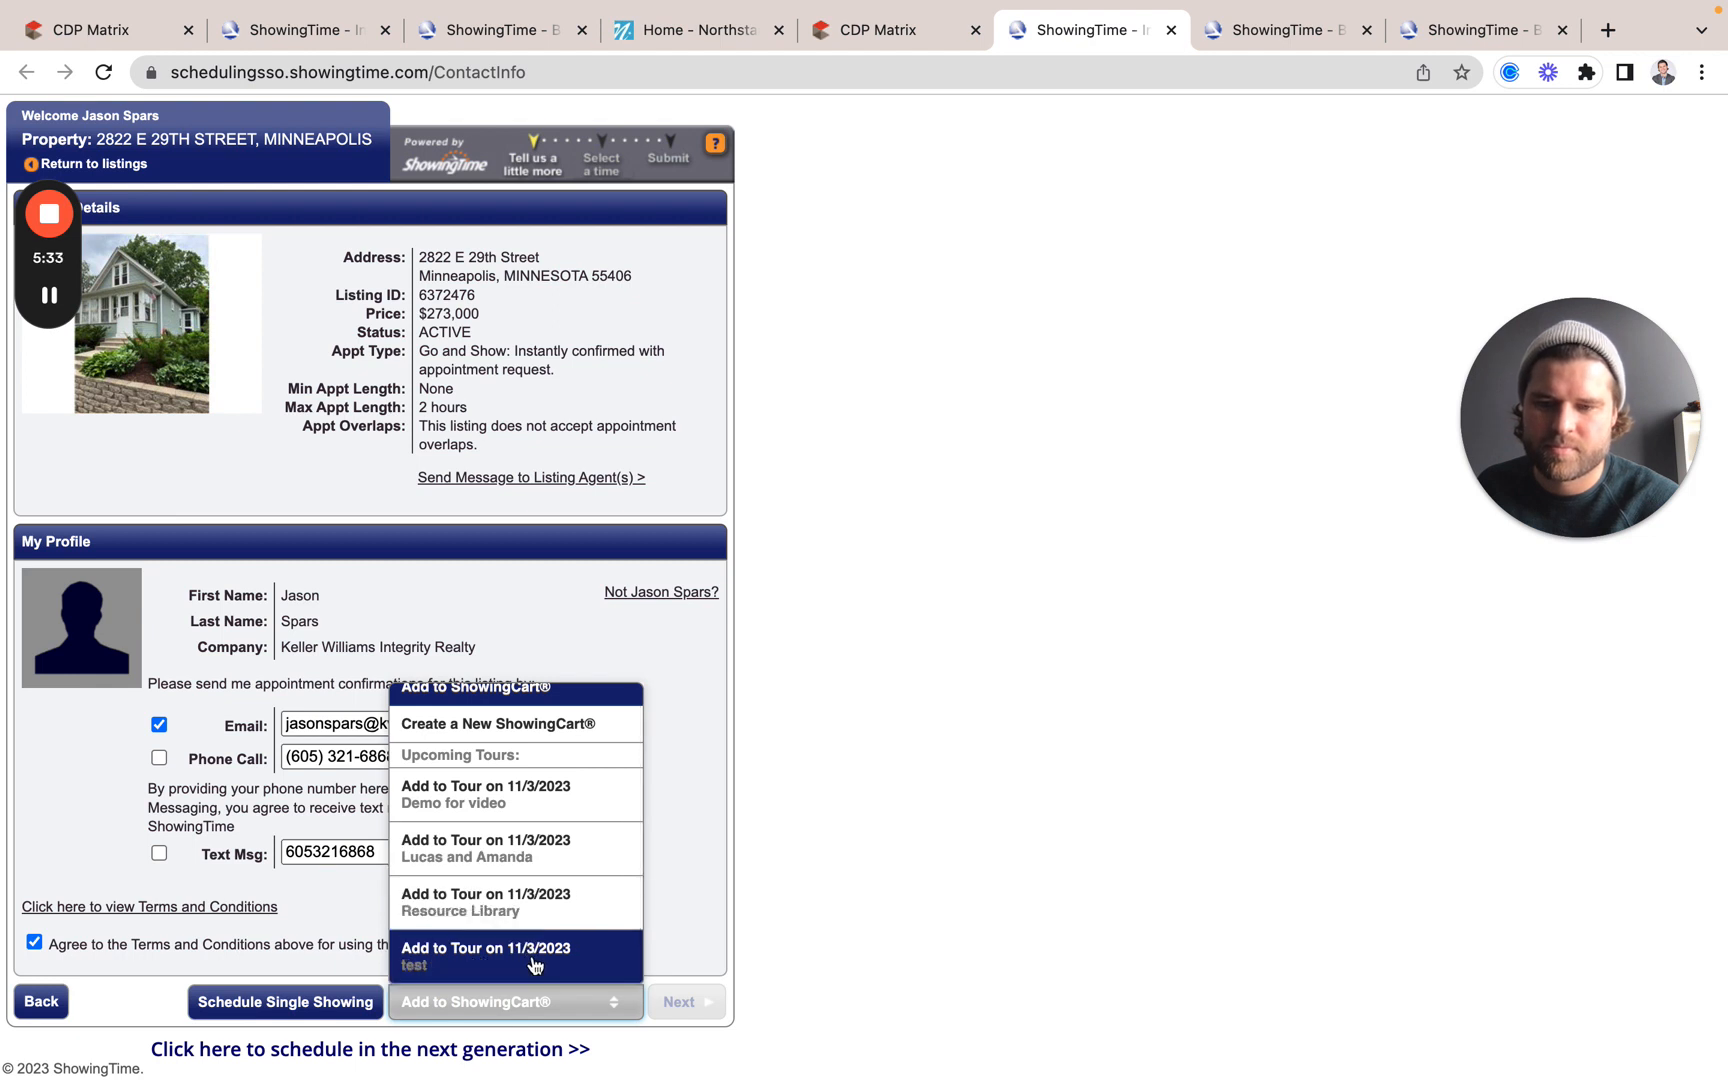
pyautogui.click(497, 918)
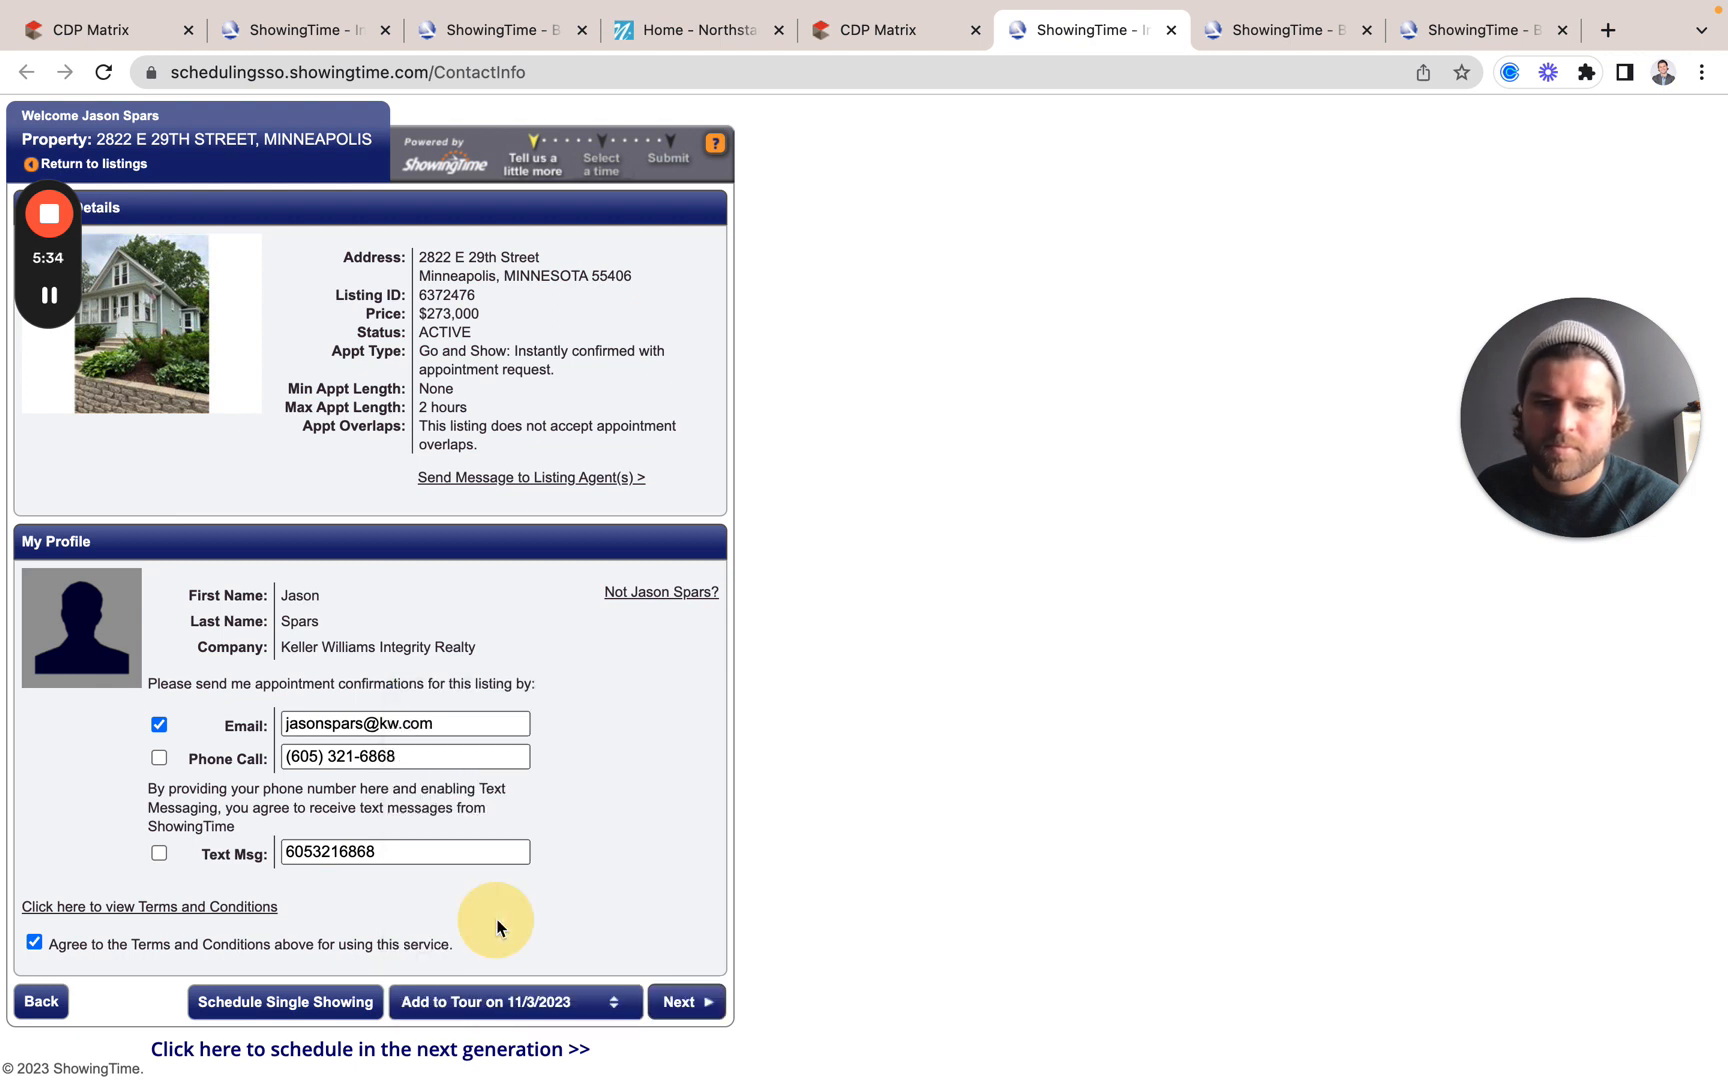
pyautogui.click(686, 1010)
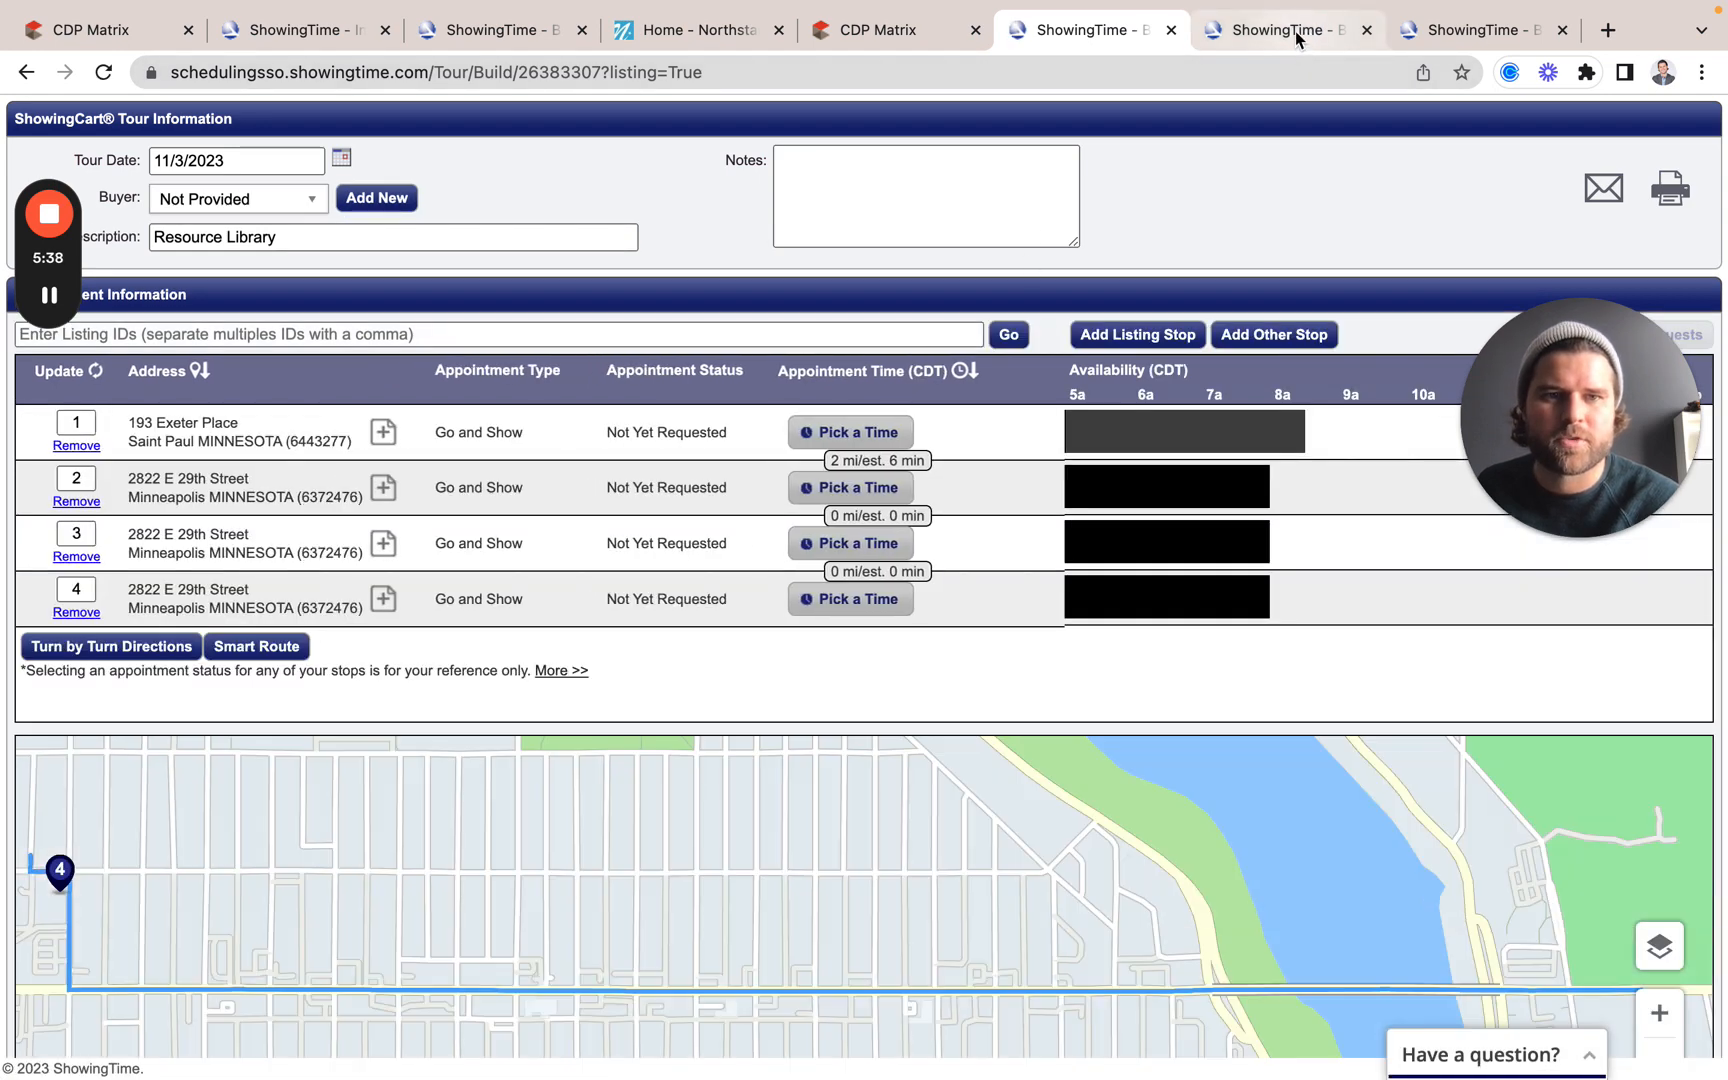
pyautogui.click(923, 36)
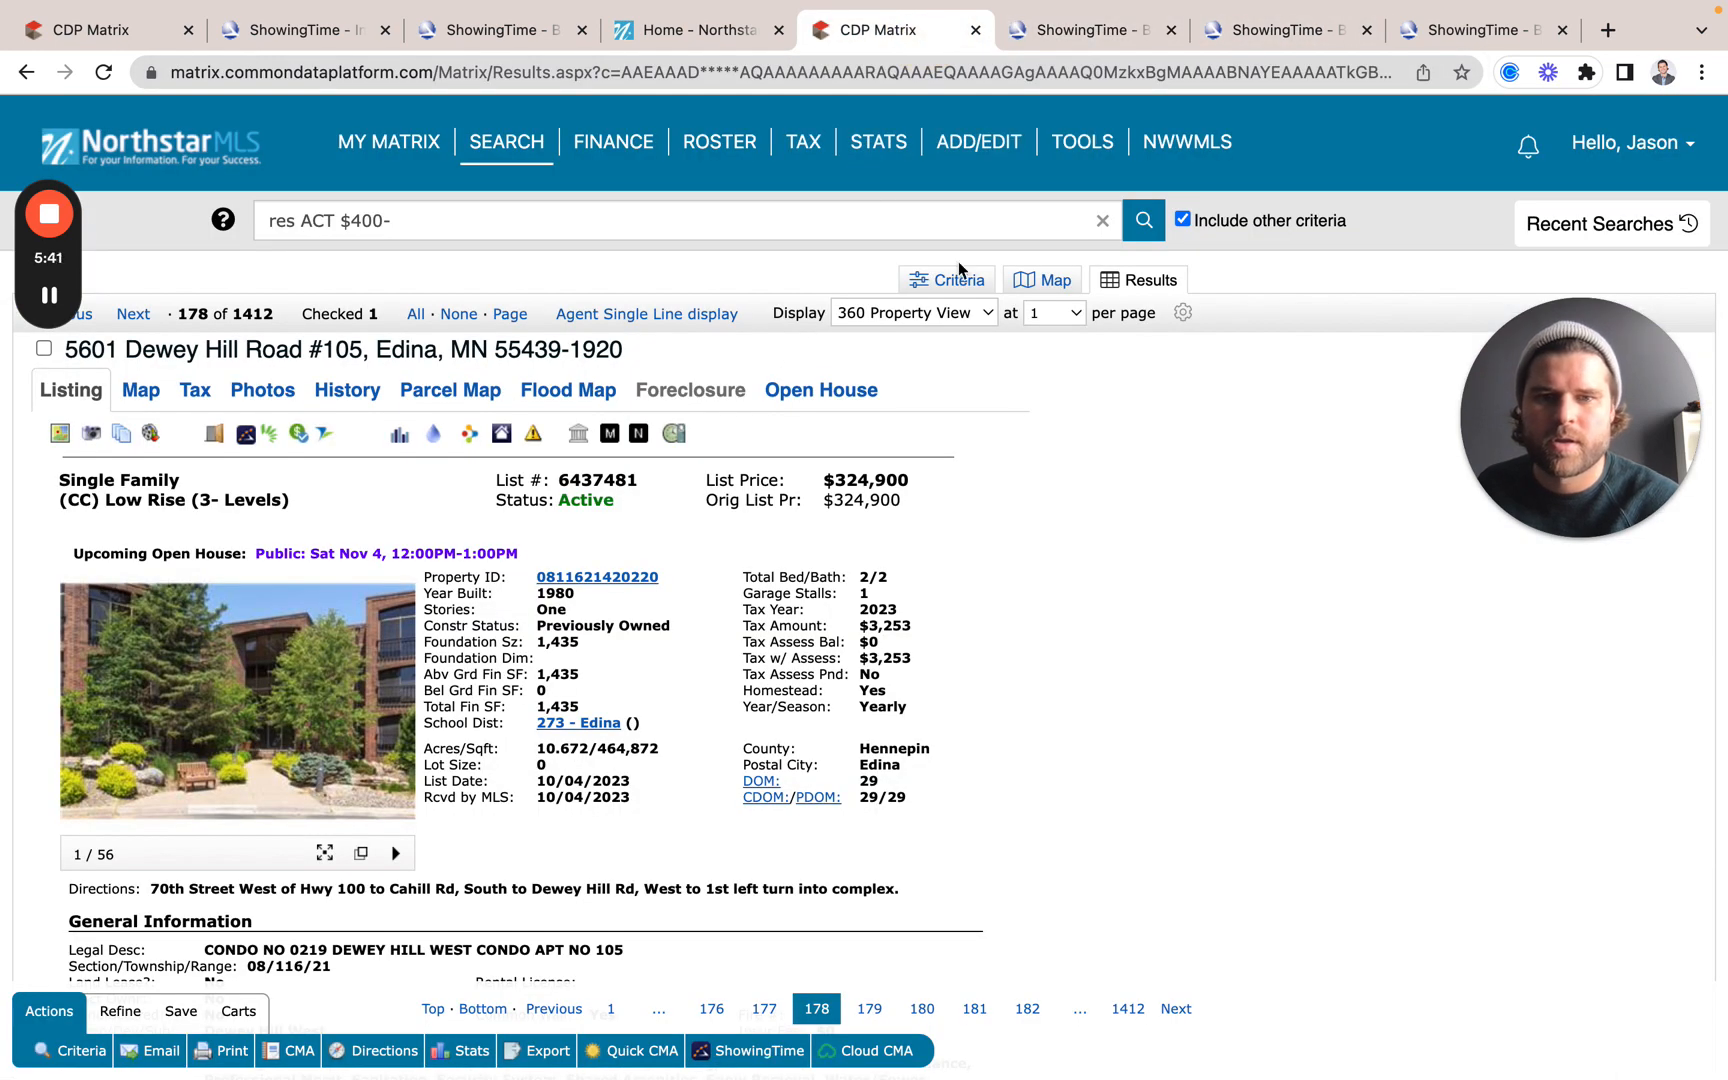
pyautogui.click(1039, 283)
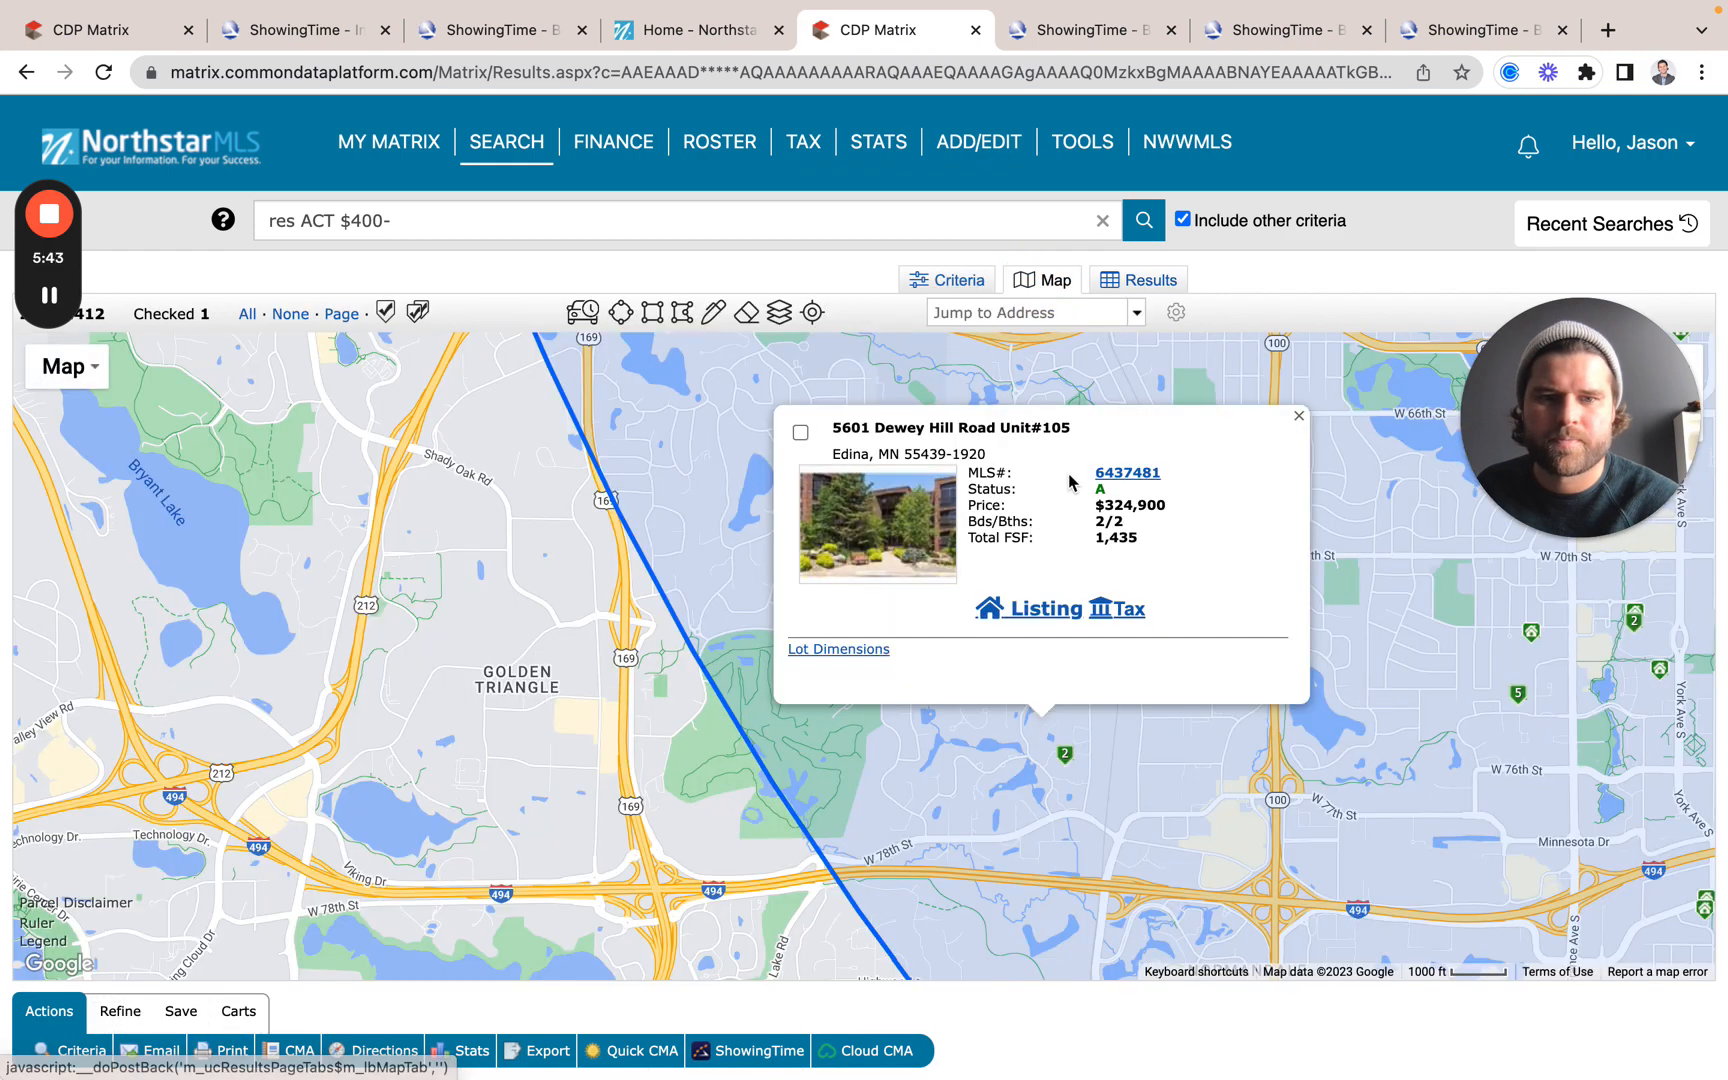
pyautogui.click(1301, 418)
pyautogui.moveTo(1345, 459); pyautogui.dragTo(868, 868)
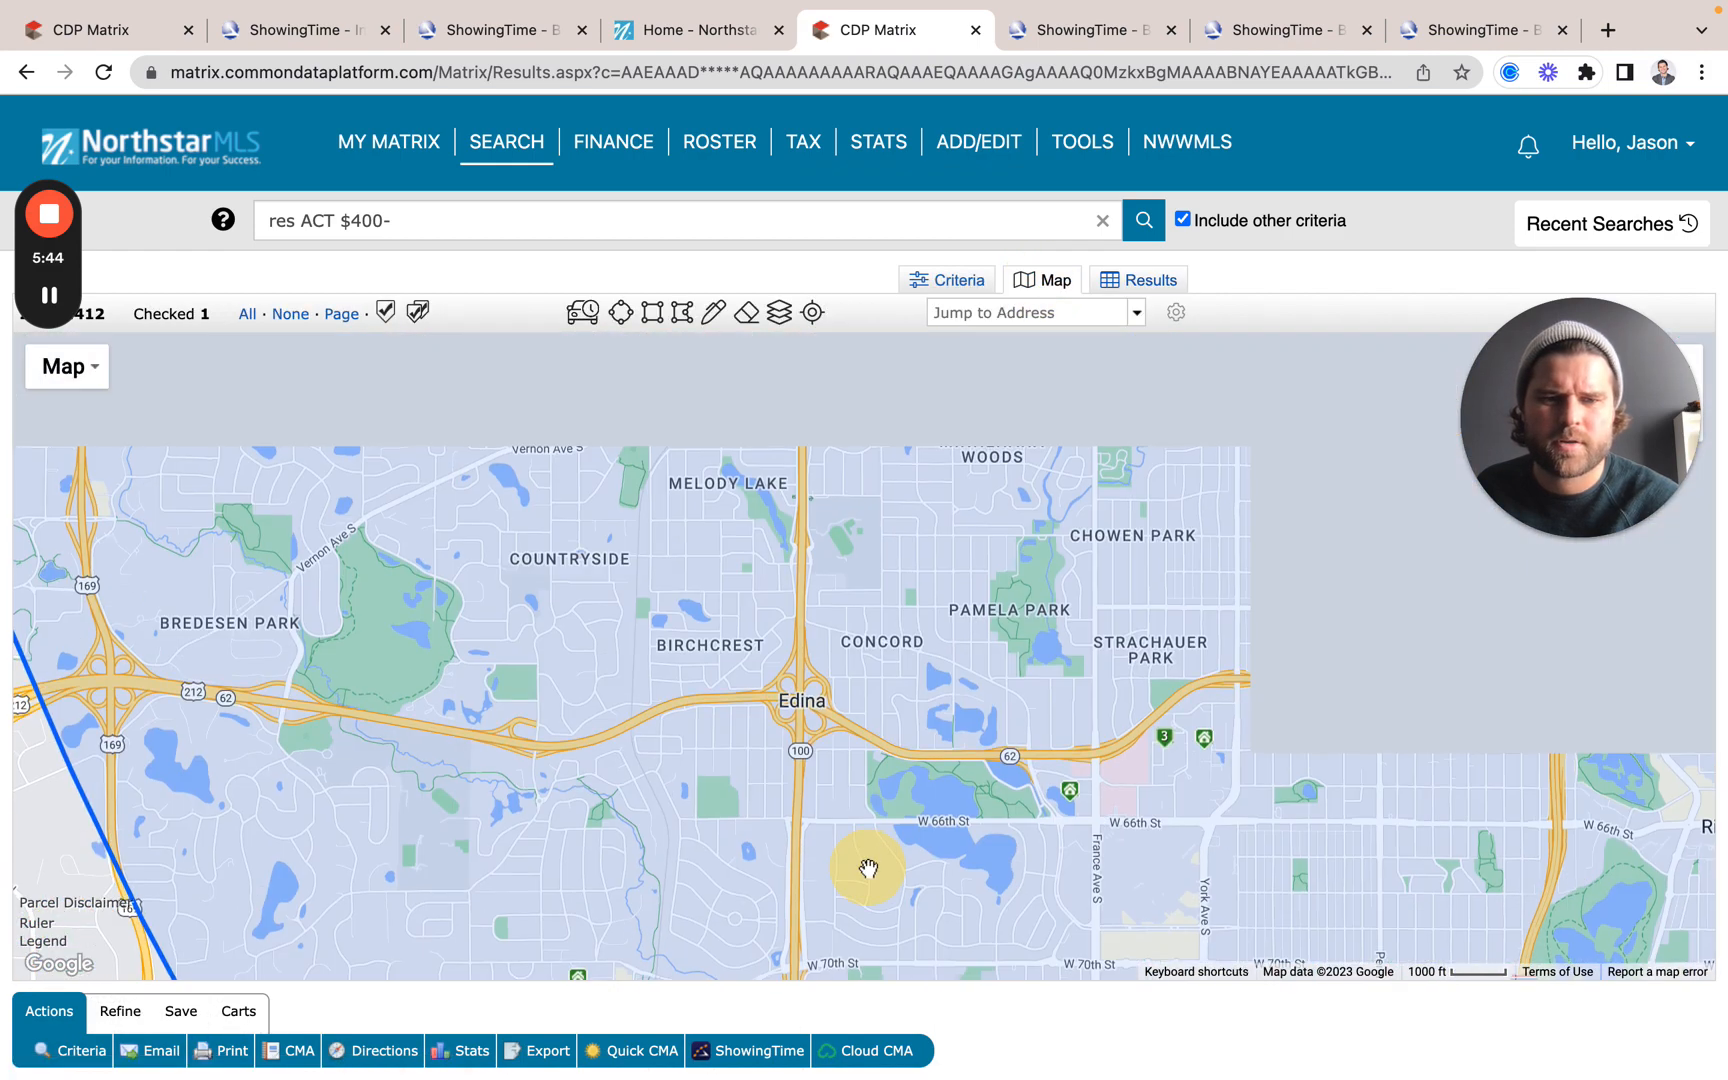
pyautogui.moveTo(1001, 614); pyautogui.dragTo(960, 1021)
pyautogui.moveTo(1111, 602); pyautogui.dragTo(1099, 868)
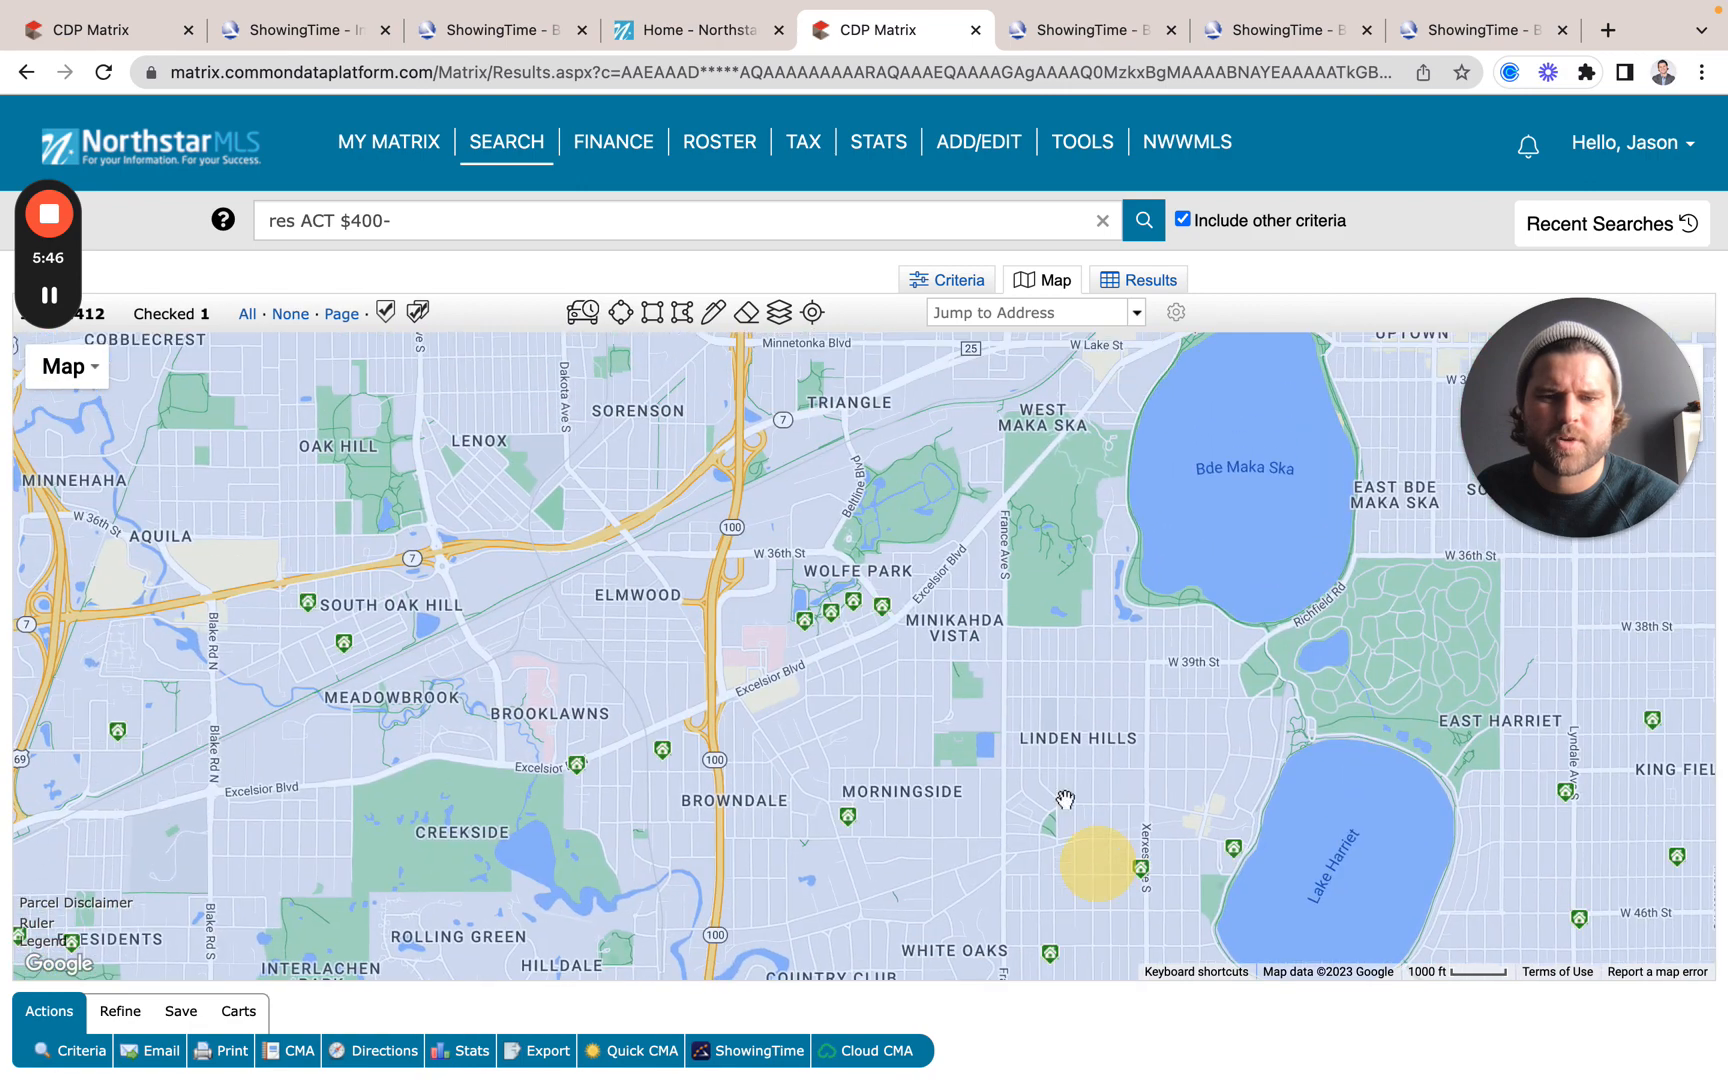
pyautogui.click(846, 603)
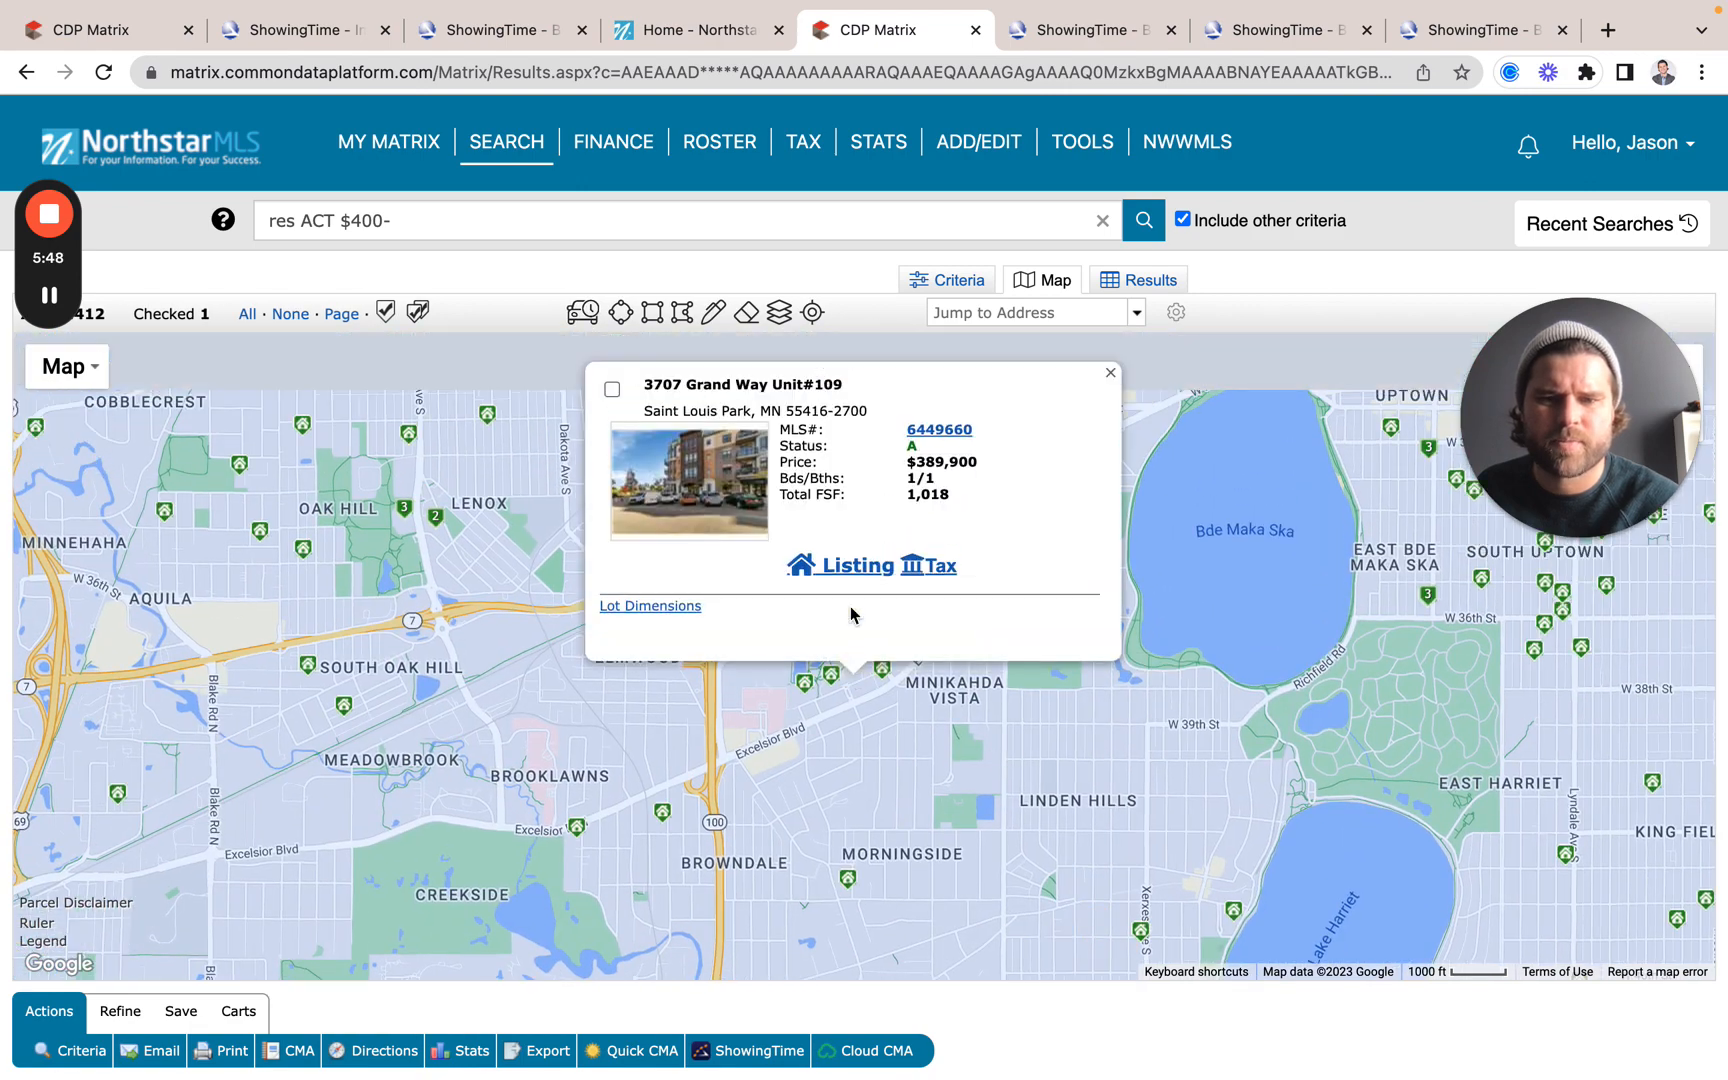
pyautogui.click(957, 478)
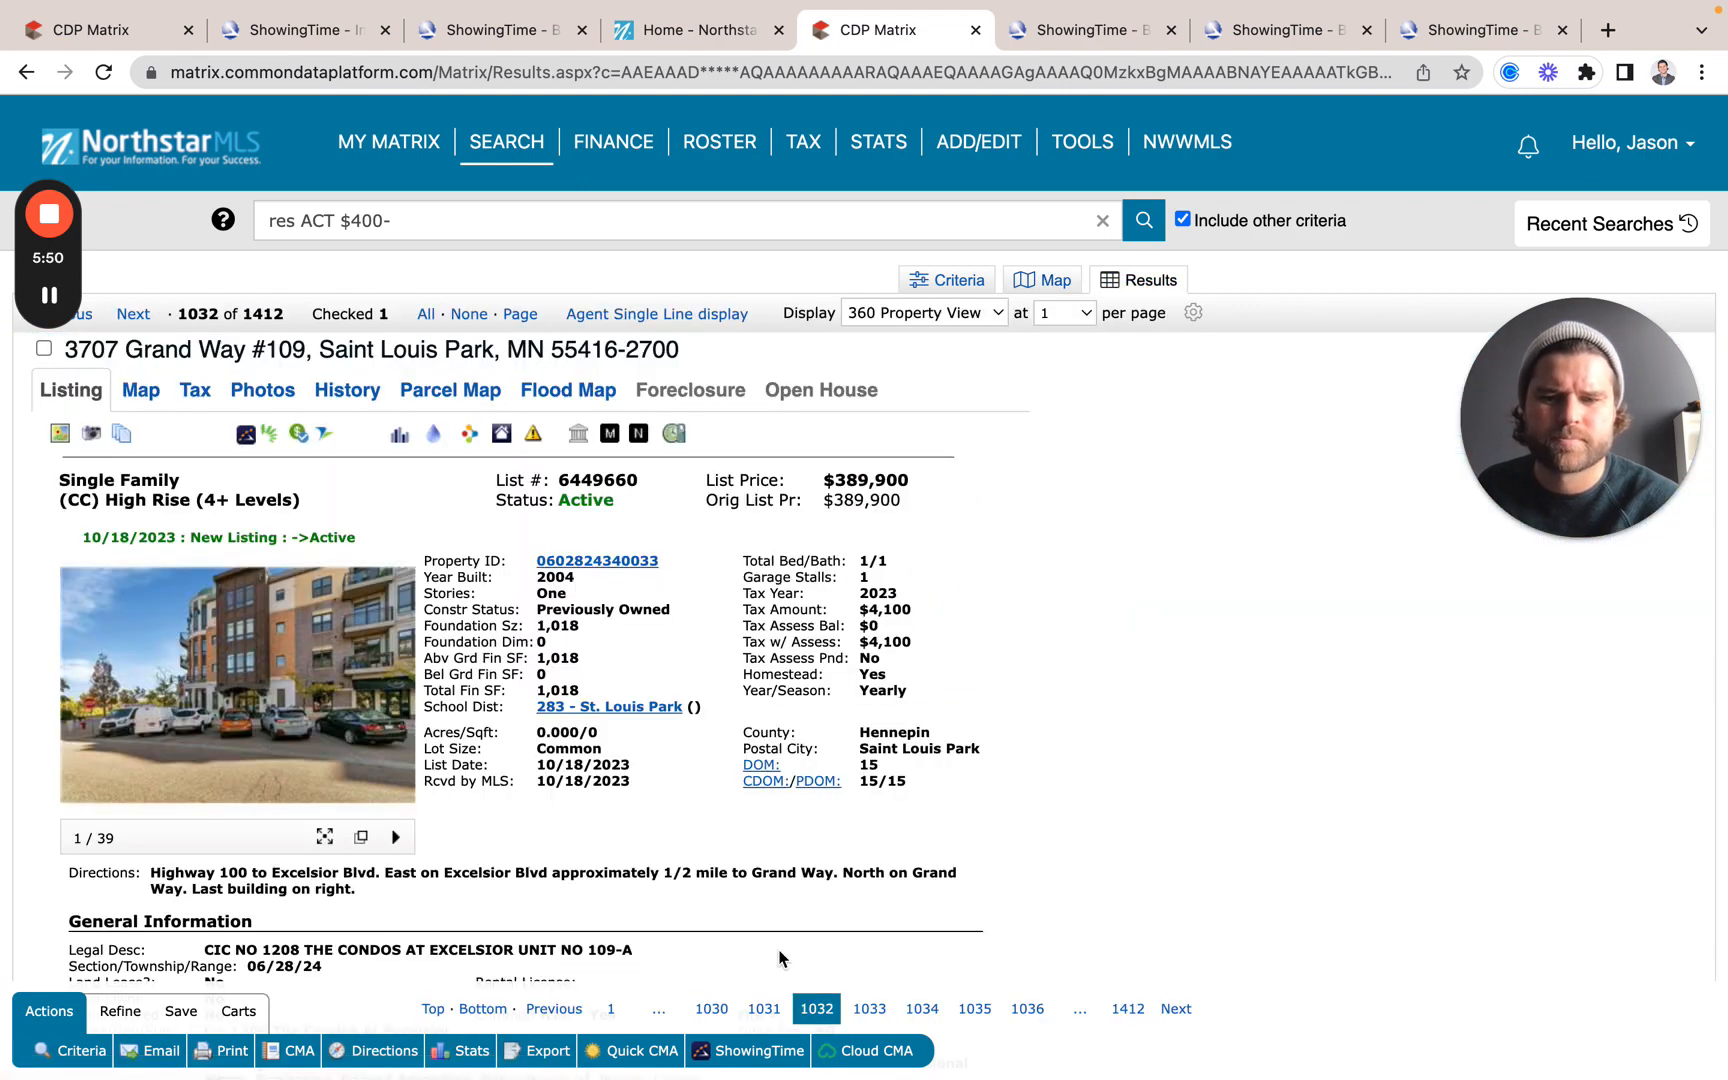
pyautogui.click(748, 1045)
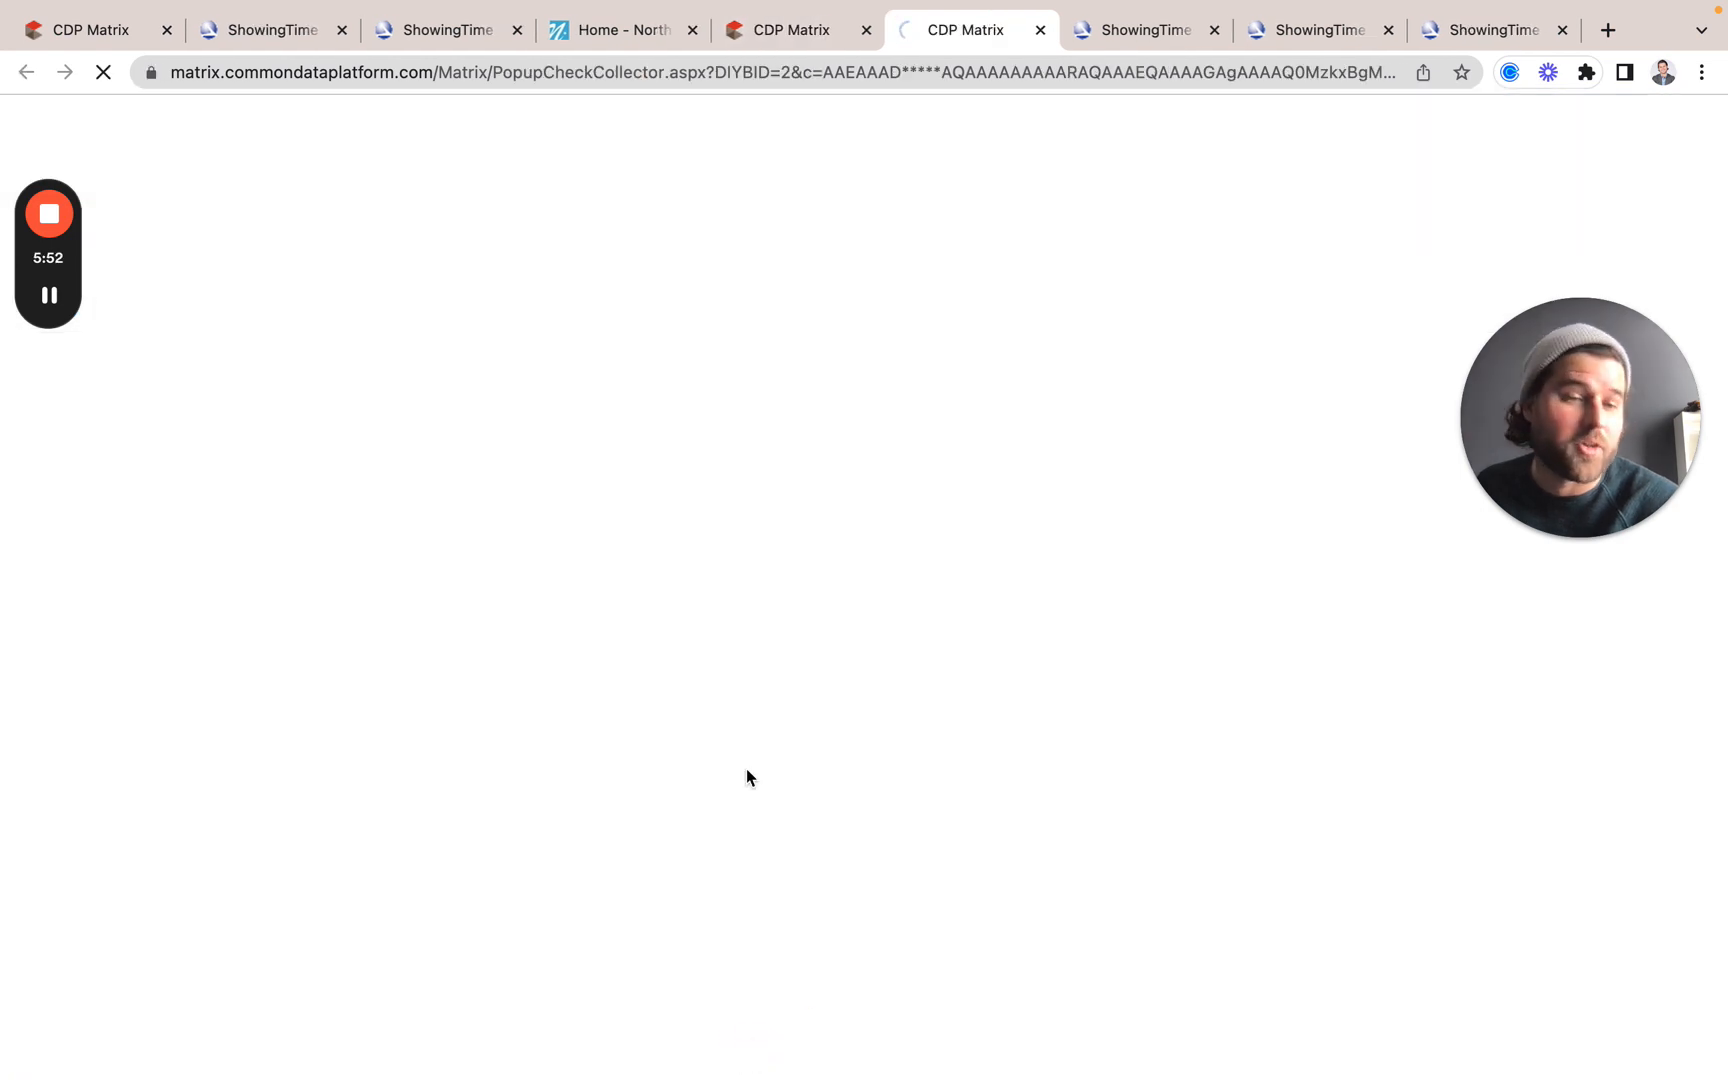
pyautogui.click(538, 1010)
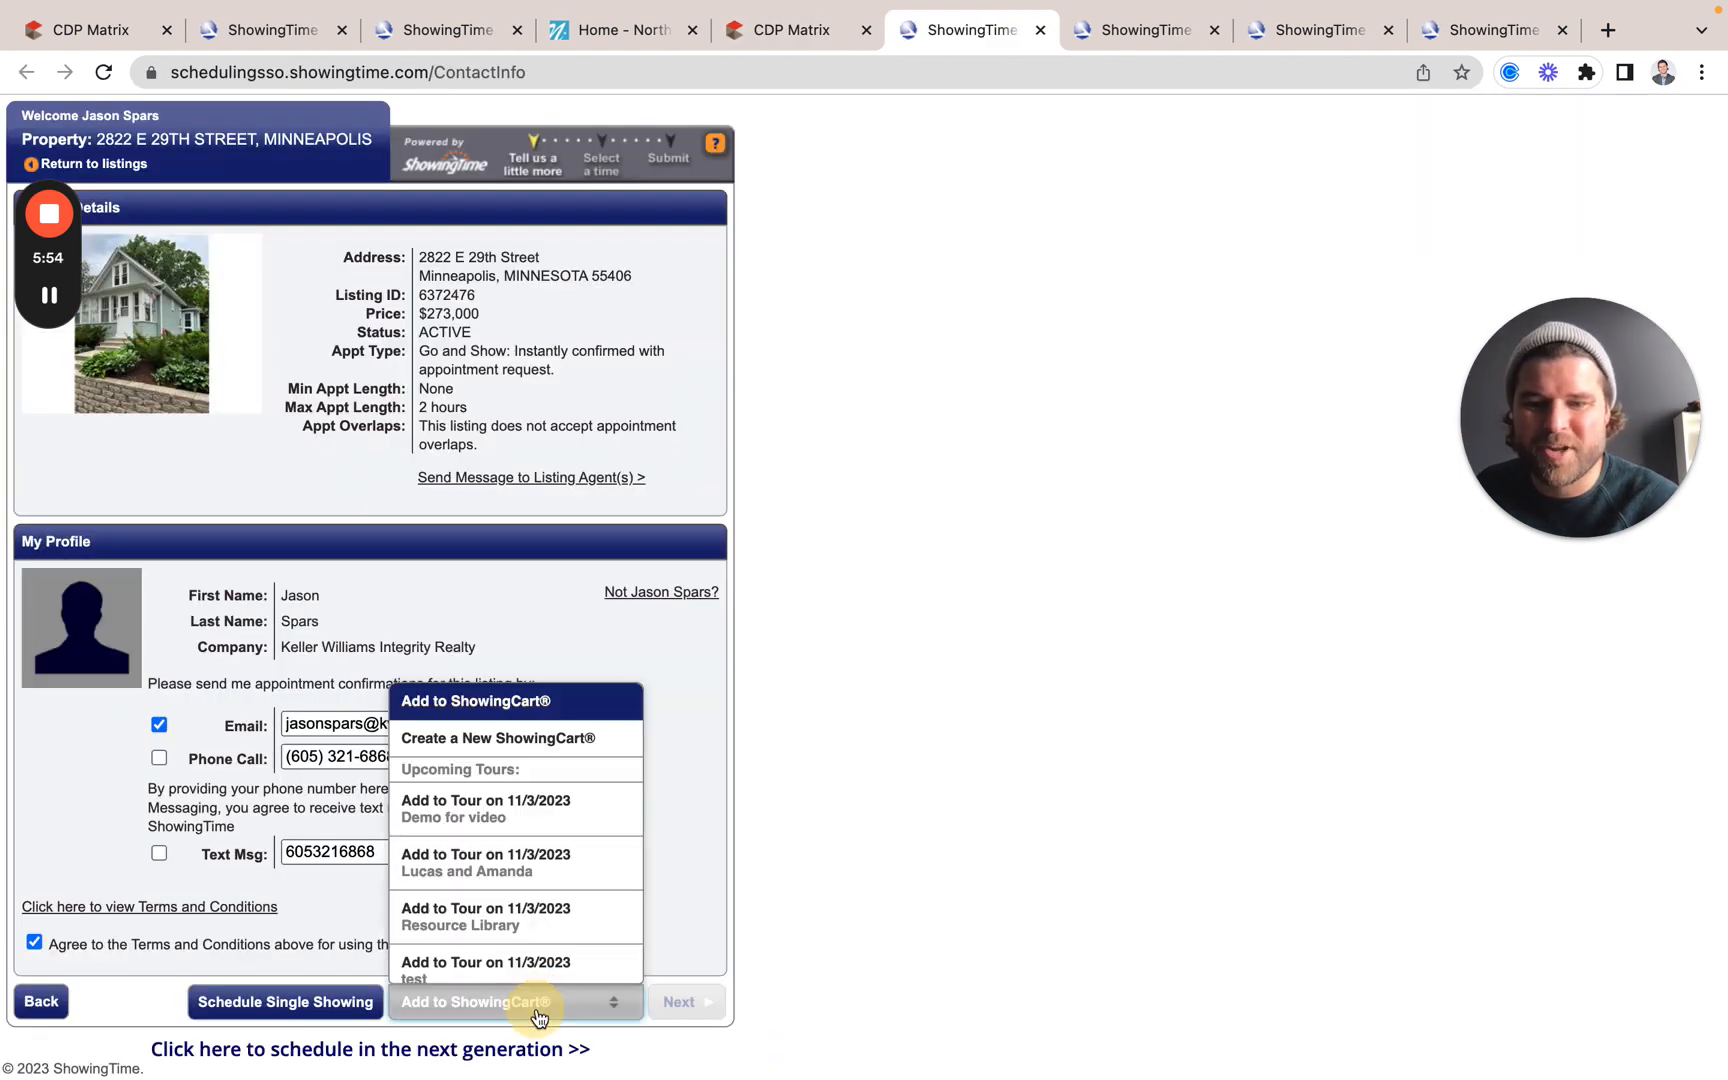
pyautogui.scroll(-1, 560, 955)
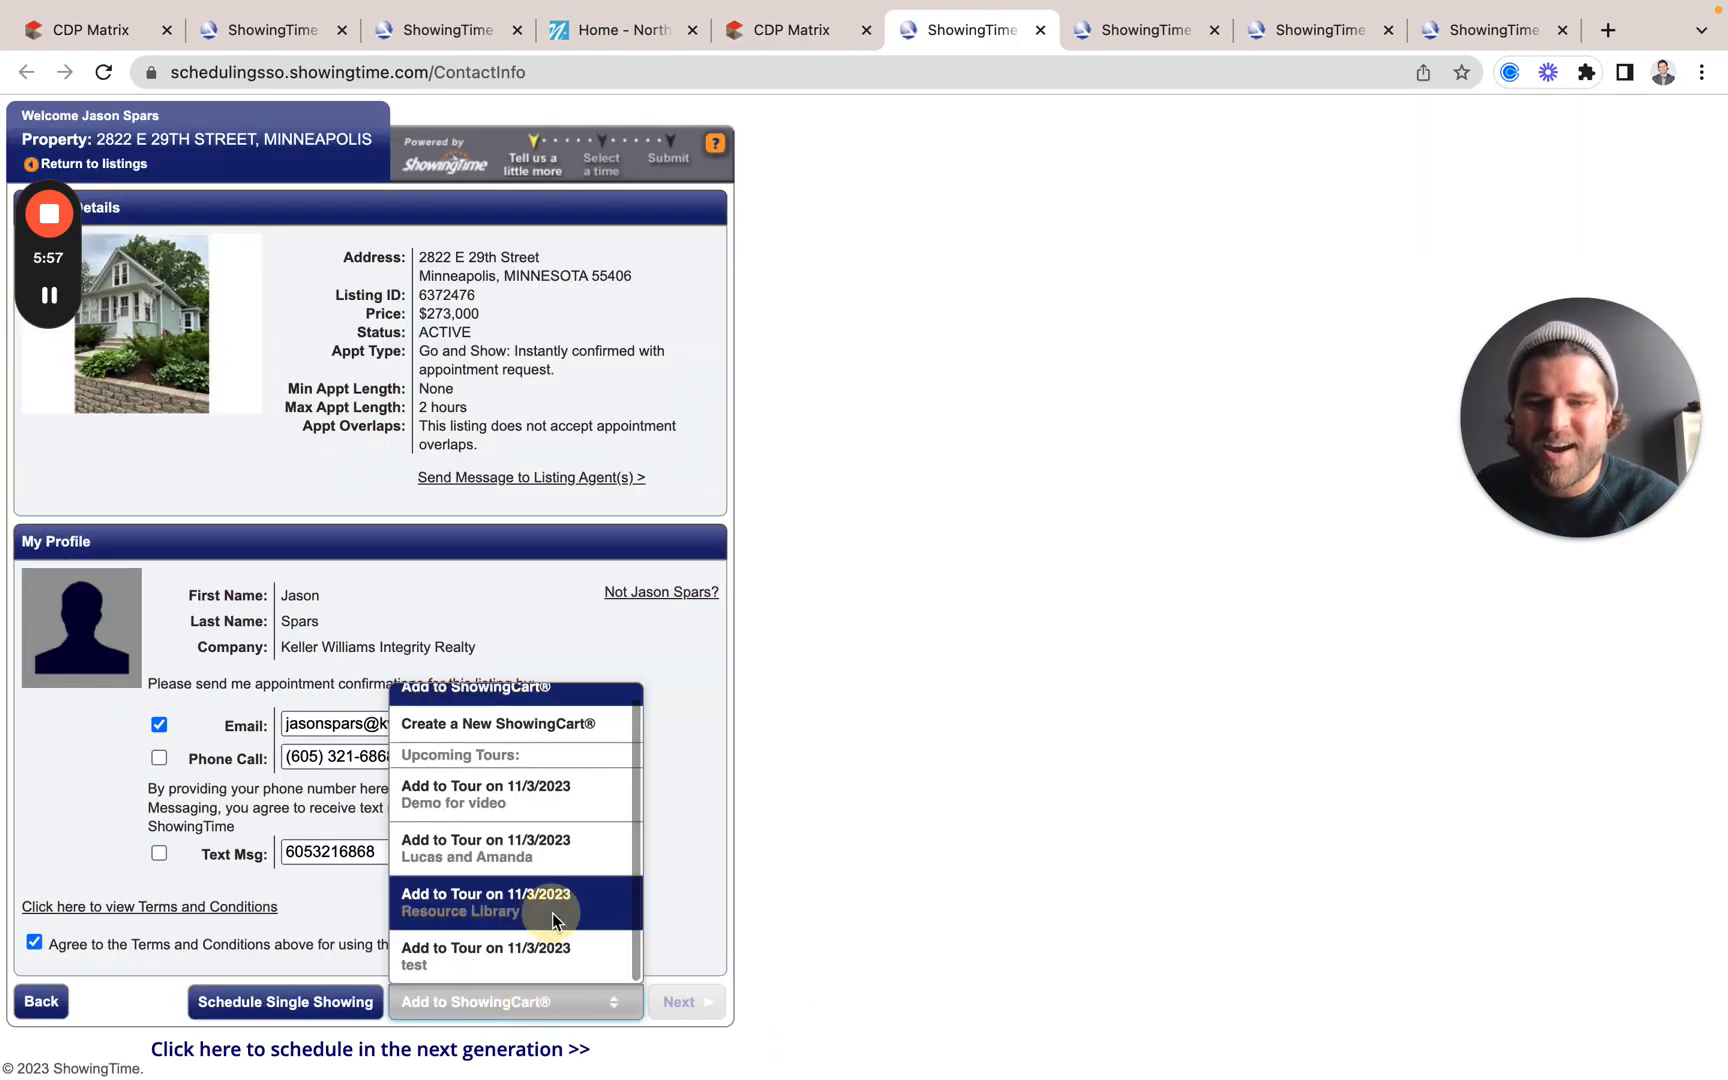
pyautogui.click(553, 920)
pyautogui.click(704, 1001)
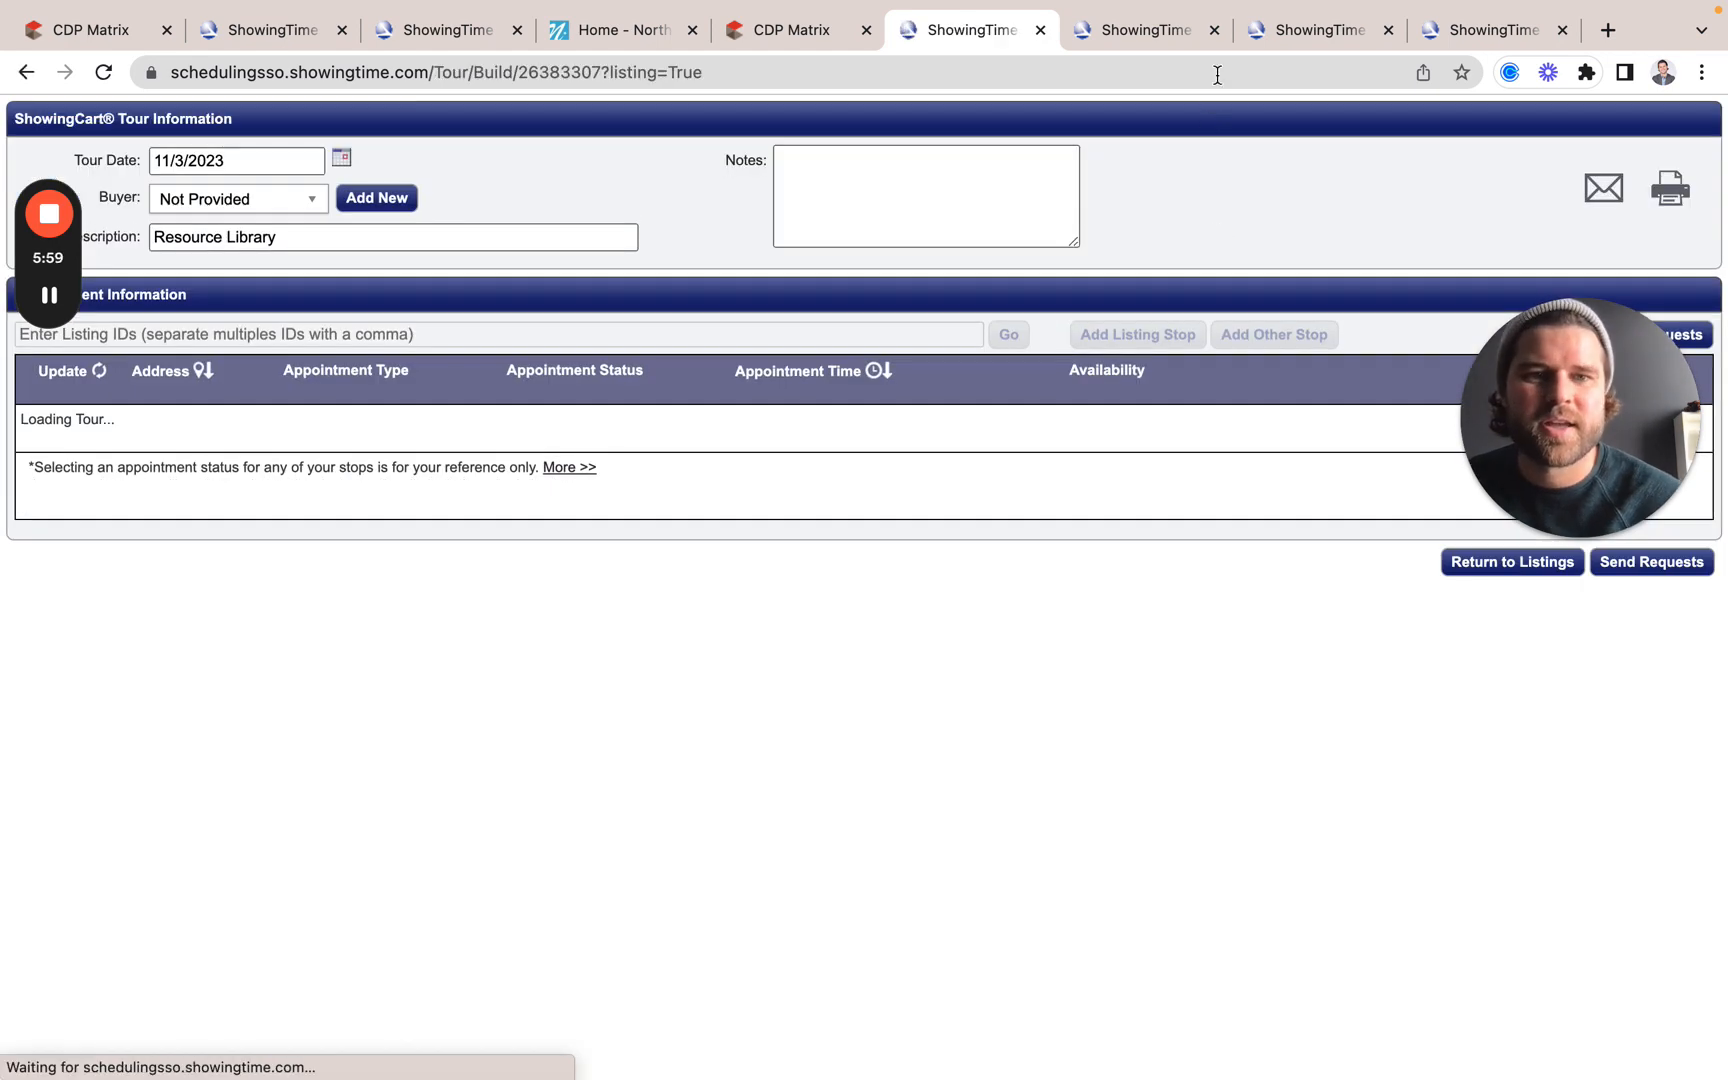
# Step: Close the three extra ShowingTime tabs and scroll to the five-stop appointment table
pyautogui.click(1214, 30)
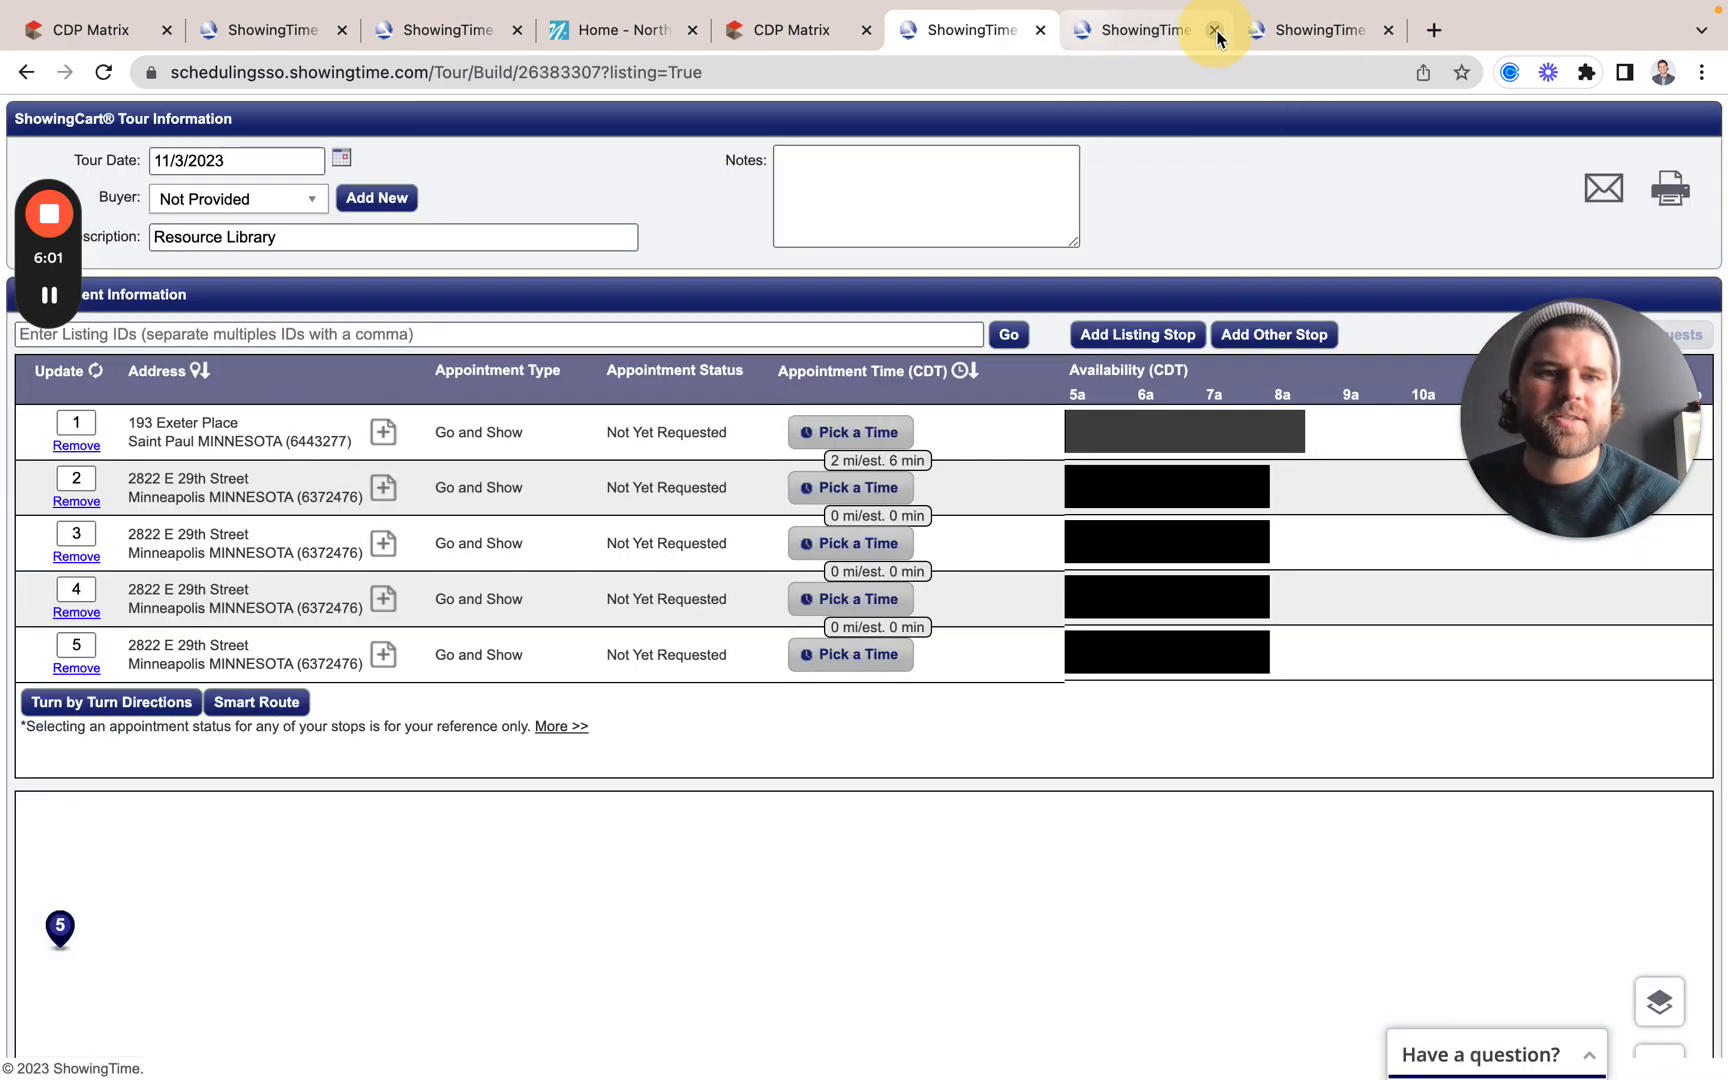
pyautogui.click(1214, 30)
pyautogui.click(1214, 30)
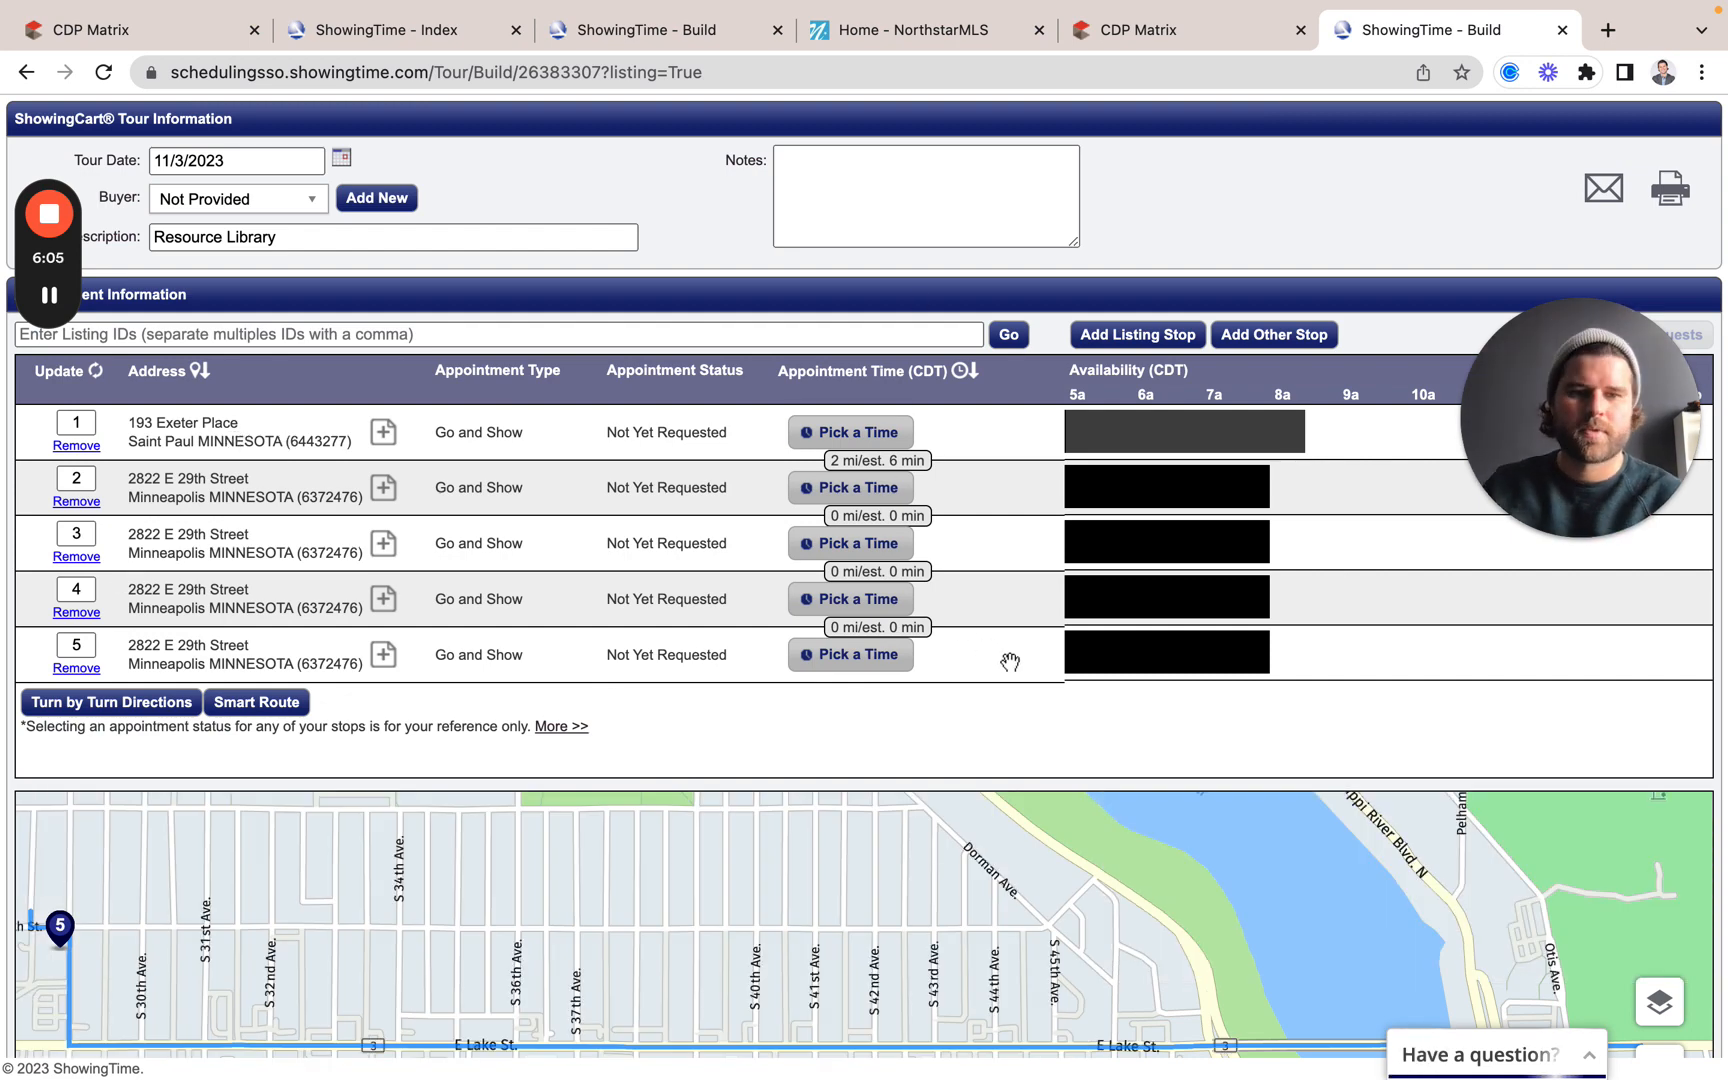
pyautogui.scroll(-3, 1010, 670)
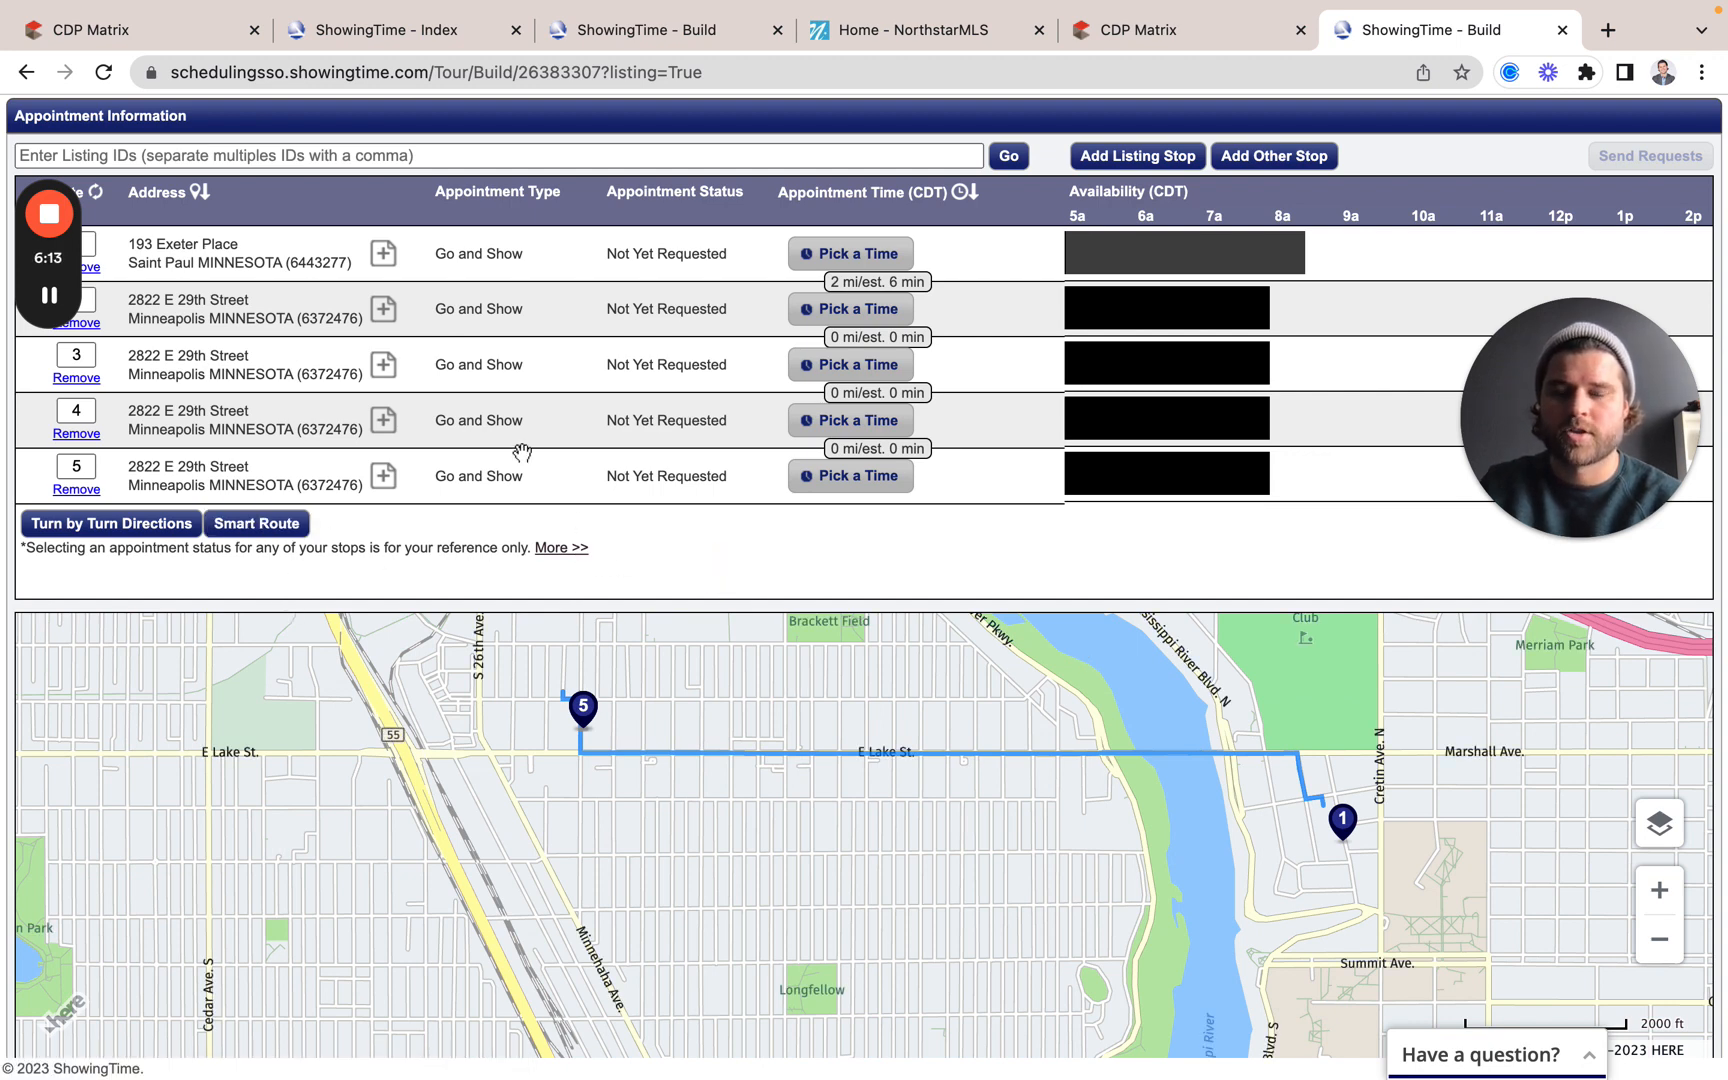
# Step: Apply Smart Route to reorder the five stops and review the route from stop 5 to stop 1
pyautogui.click(282, 524)
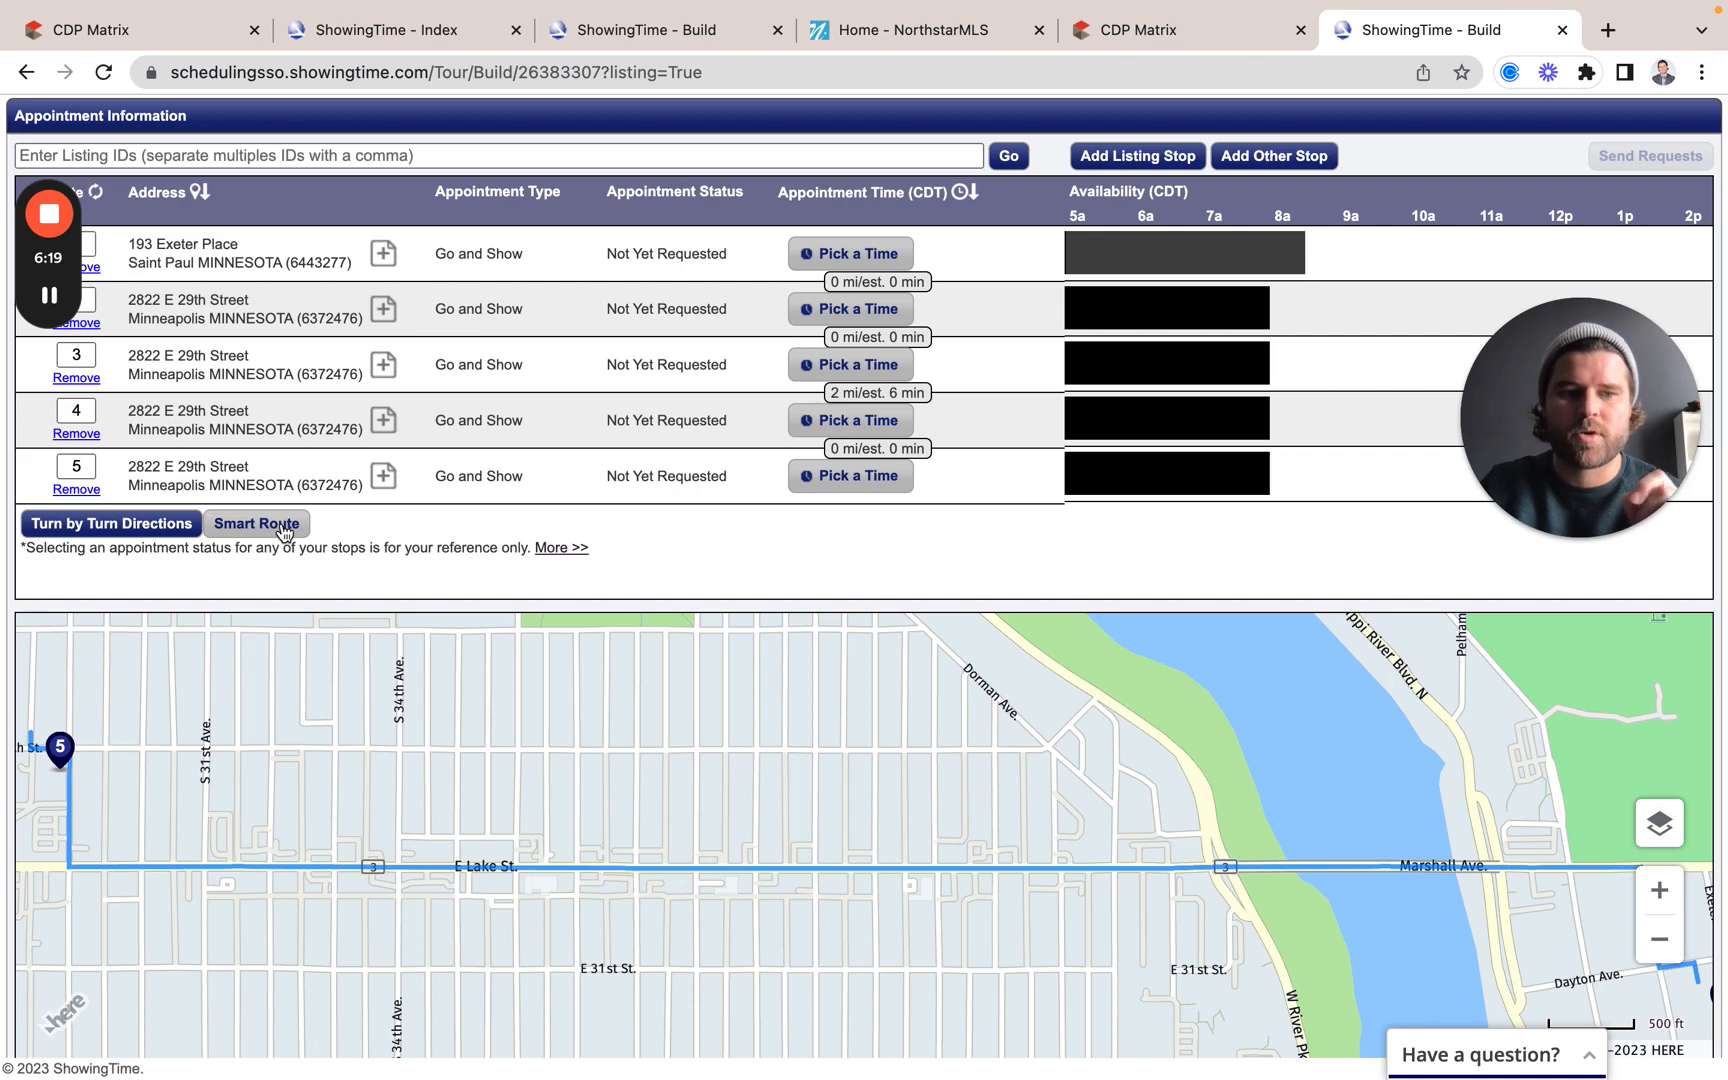
pyautogui.moveTo(491, 566); pyautogui.dragTo(445, 524)
pyautogui.click(850, 535)
pyautogui.scroll(4, 656, 436)
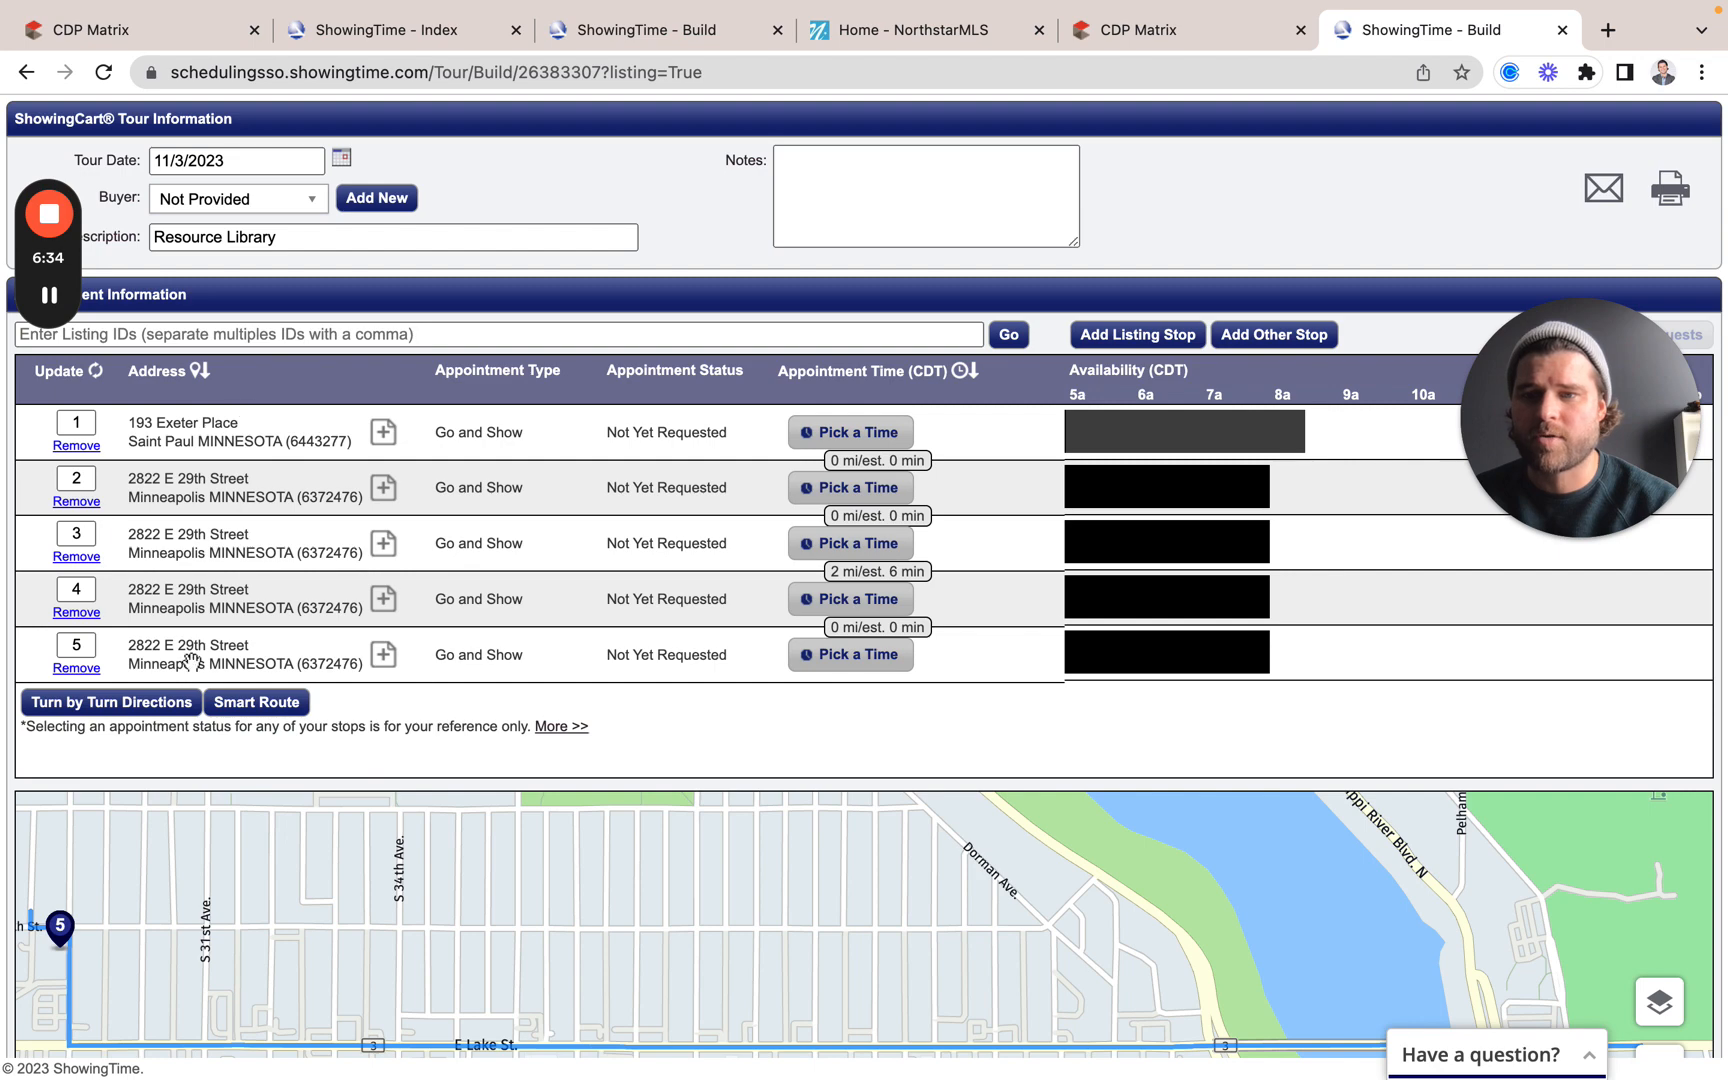
pyautogui.moveTo(963, 935); pyautogui.dragTo(930, 791)
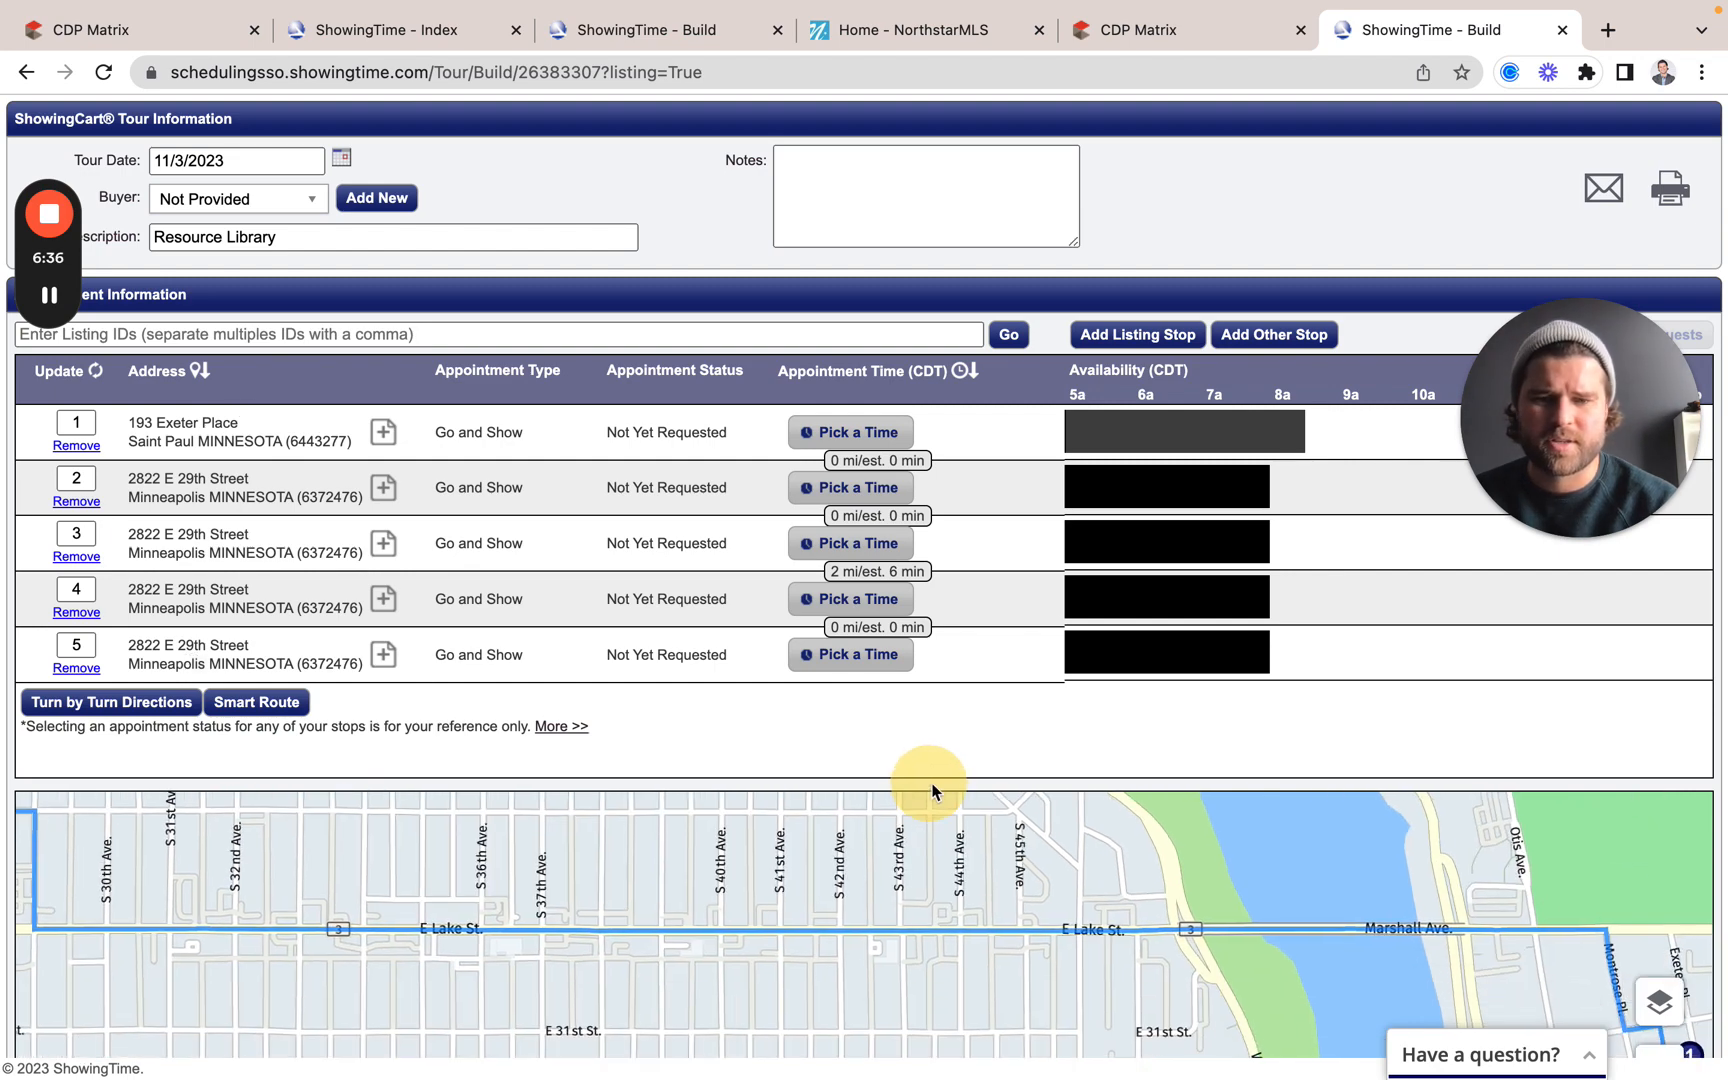
pyautogui.scroll(-5, 1207, 955)
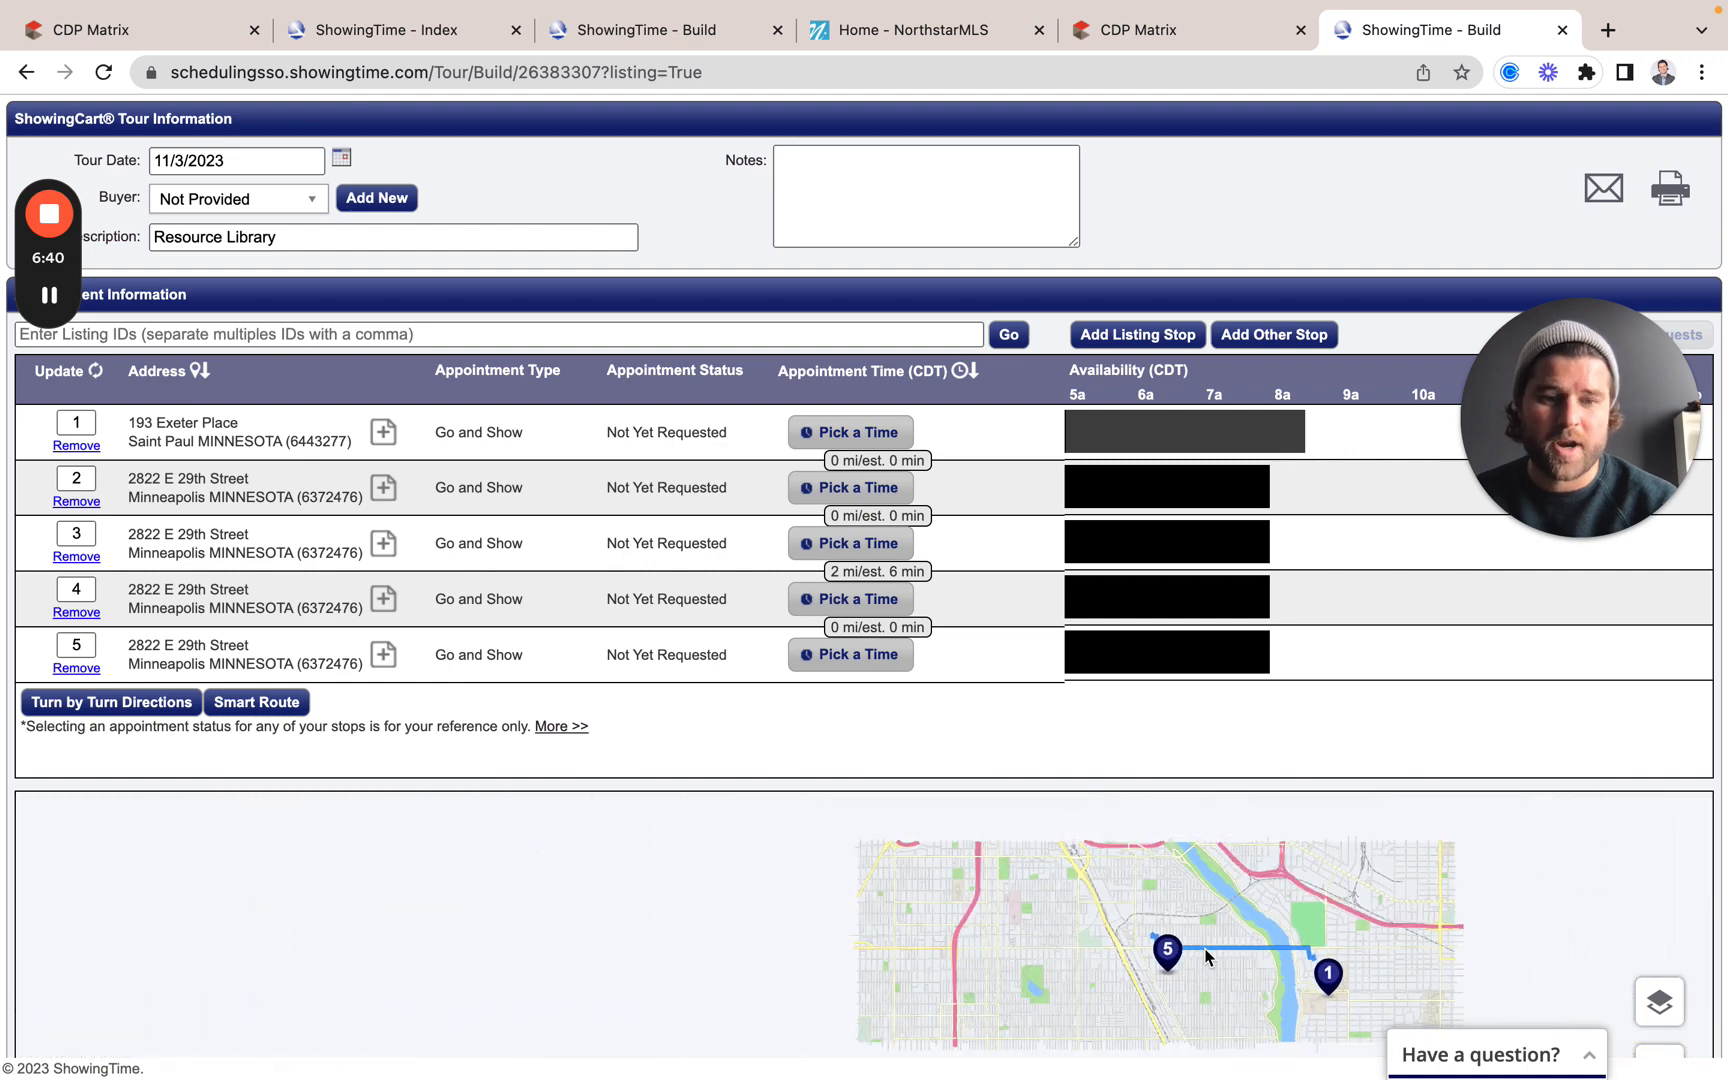
pyautogui.scroll(1, 1207, 955)
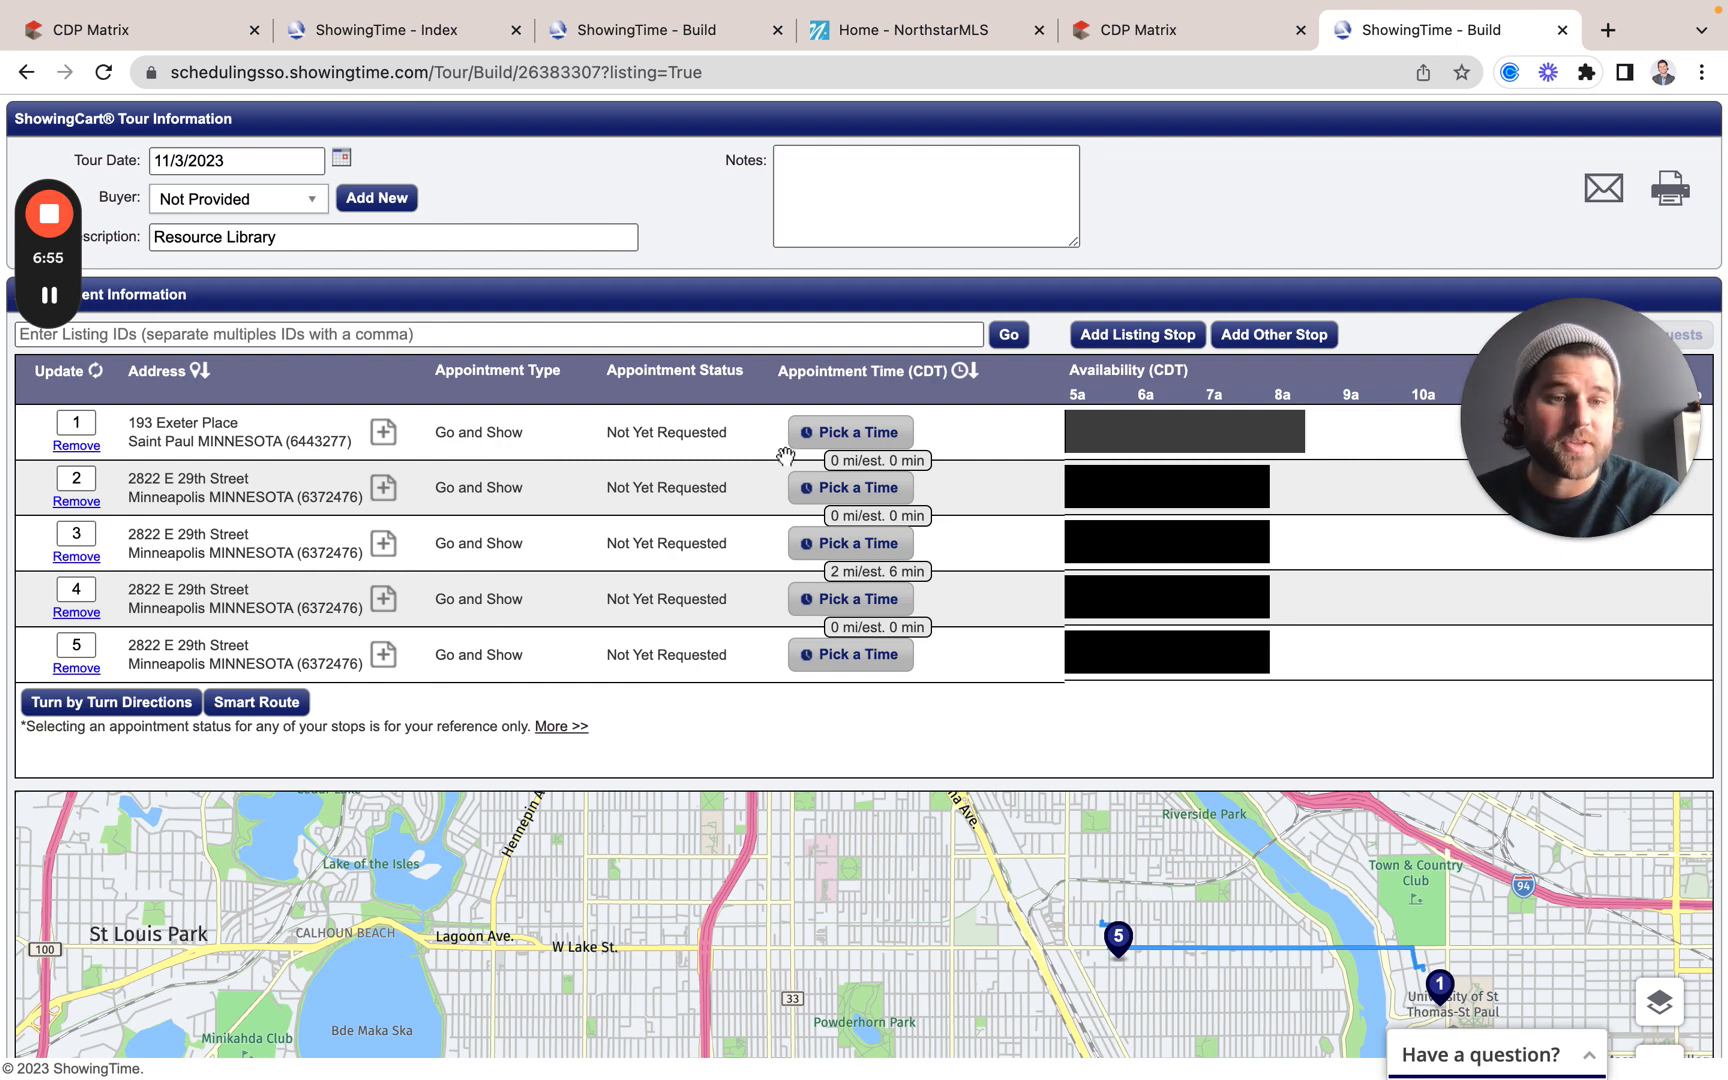
pyautogui.click(855, 436)
pyautogui.click(878, 285)
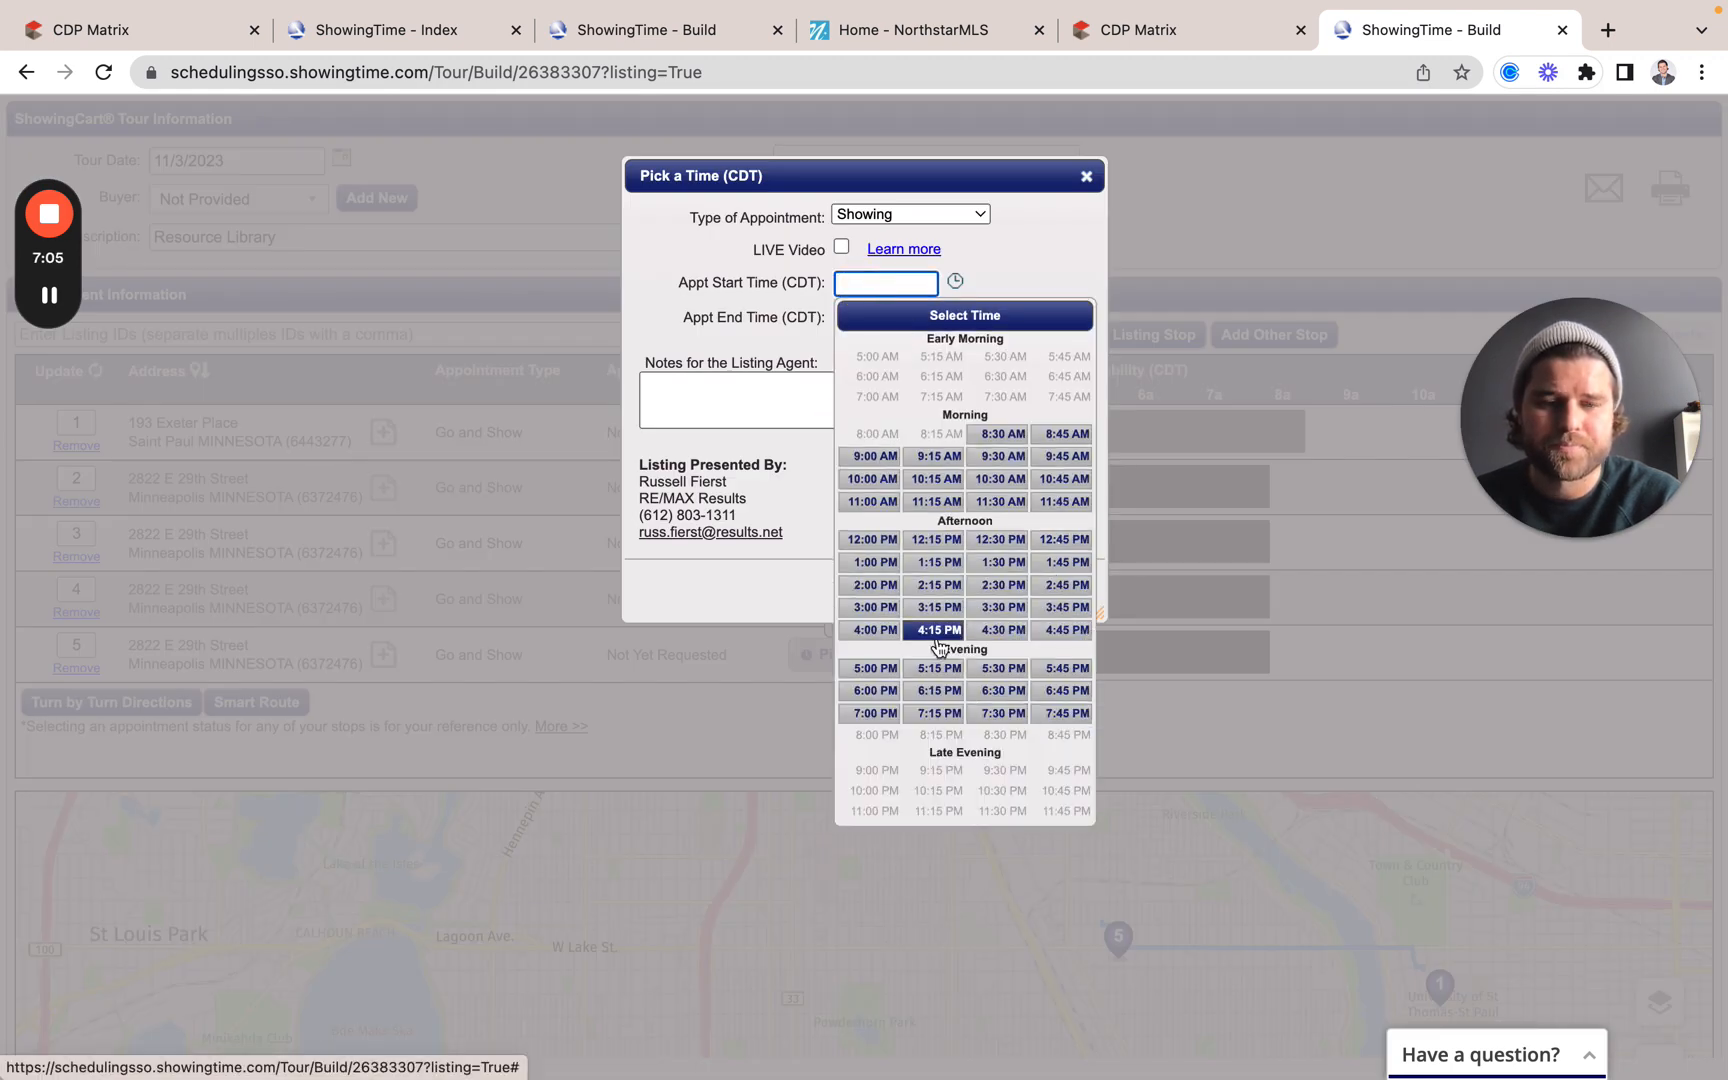
pyautogui.click(872, 607)
pyautogui.click(919, 324)
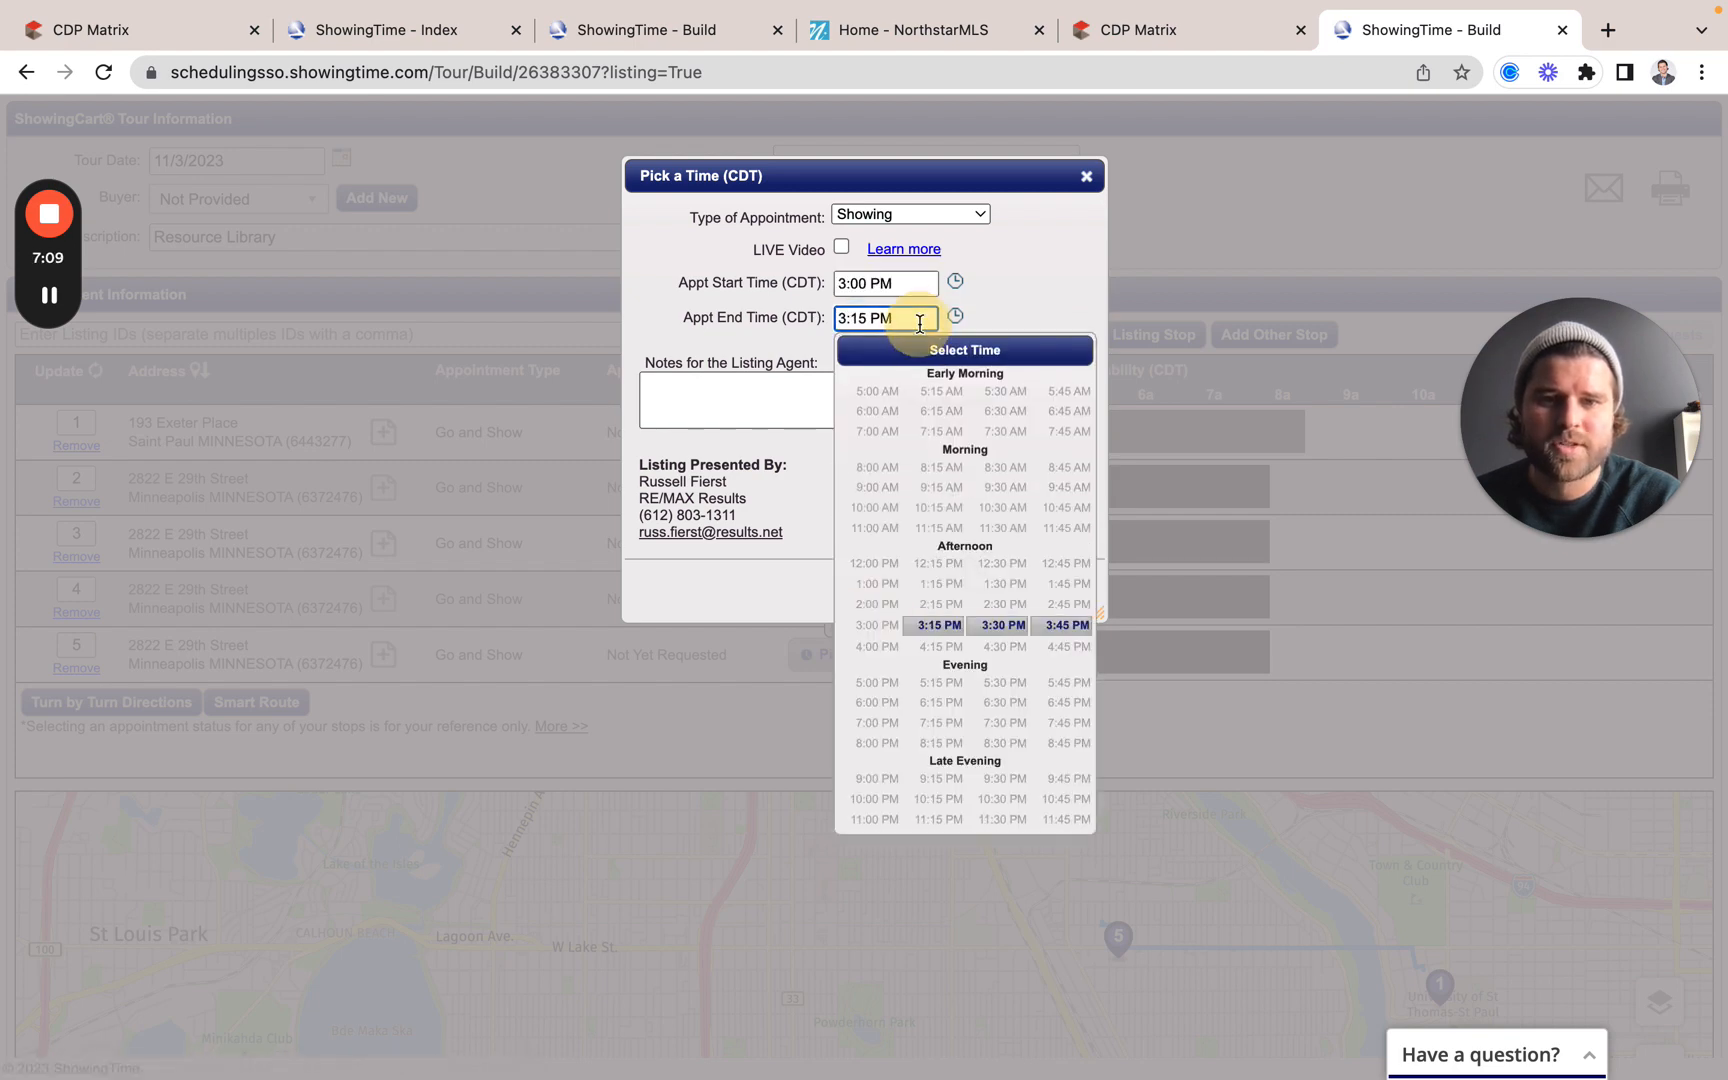
pyautogui.click(1060, 626)
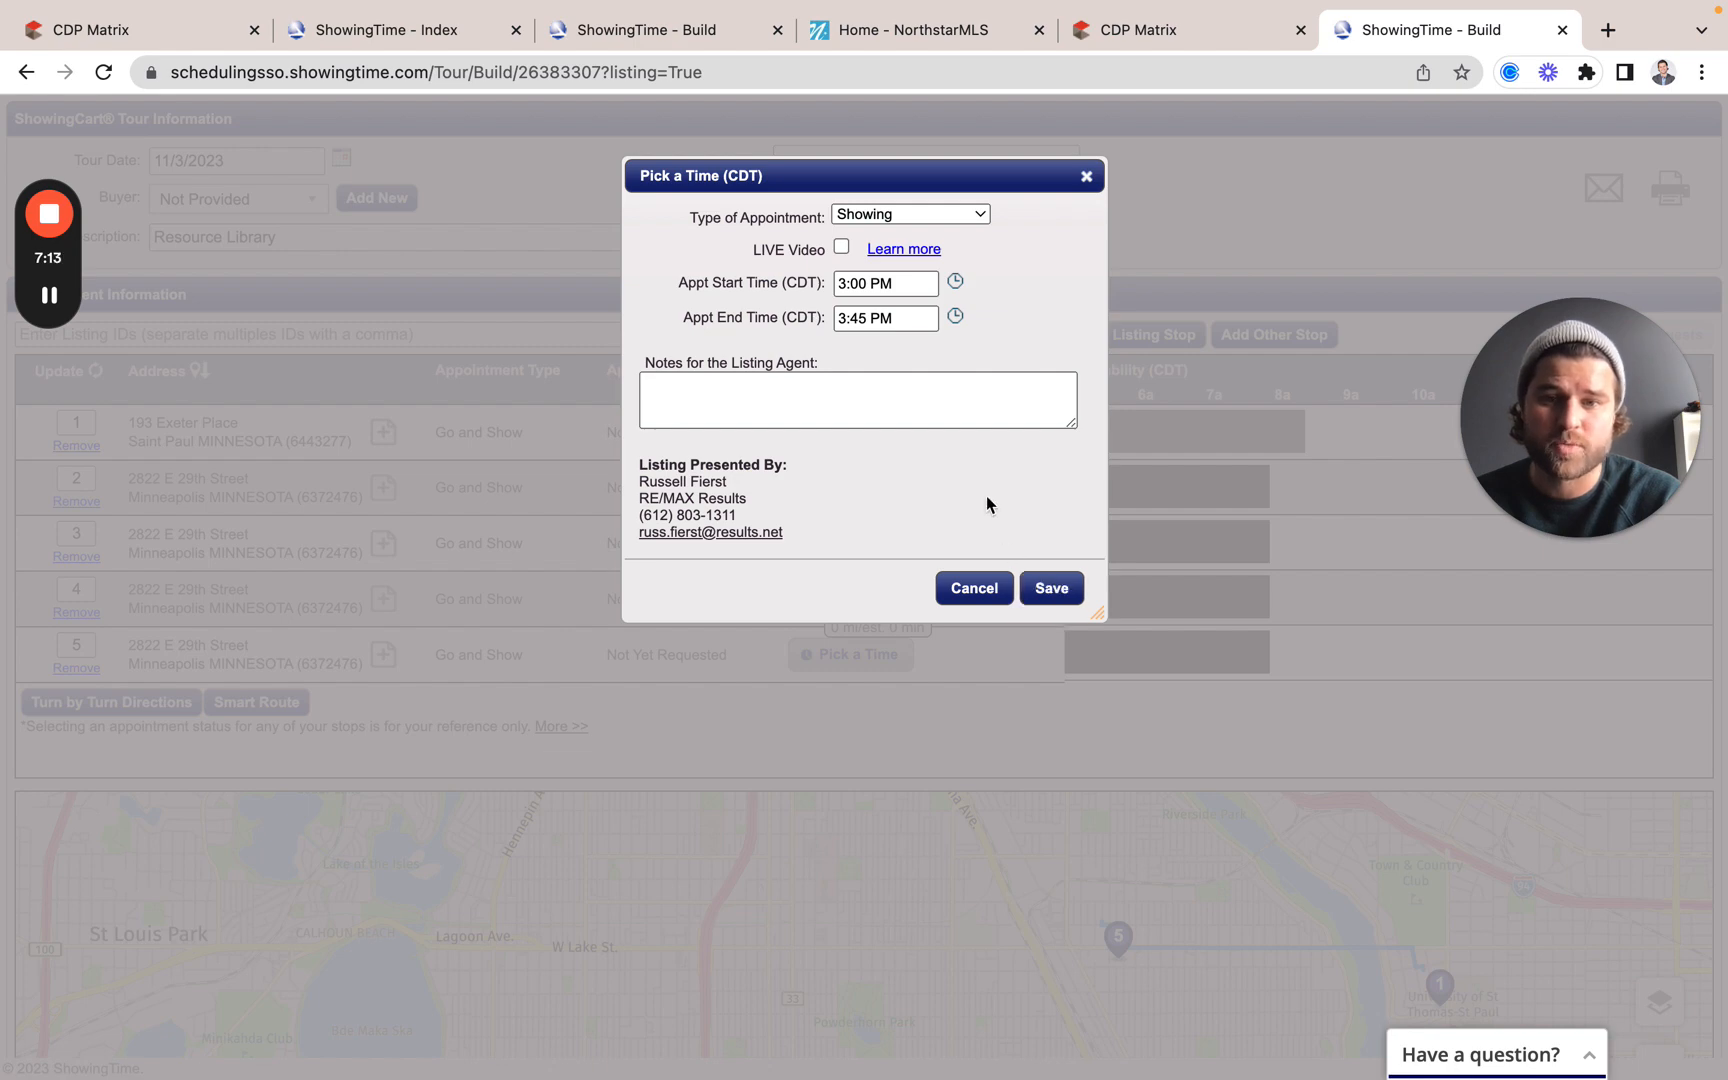
pyautogui.click(1052, 590)
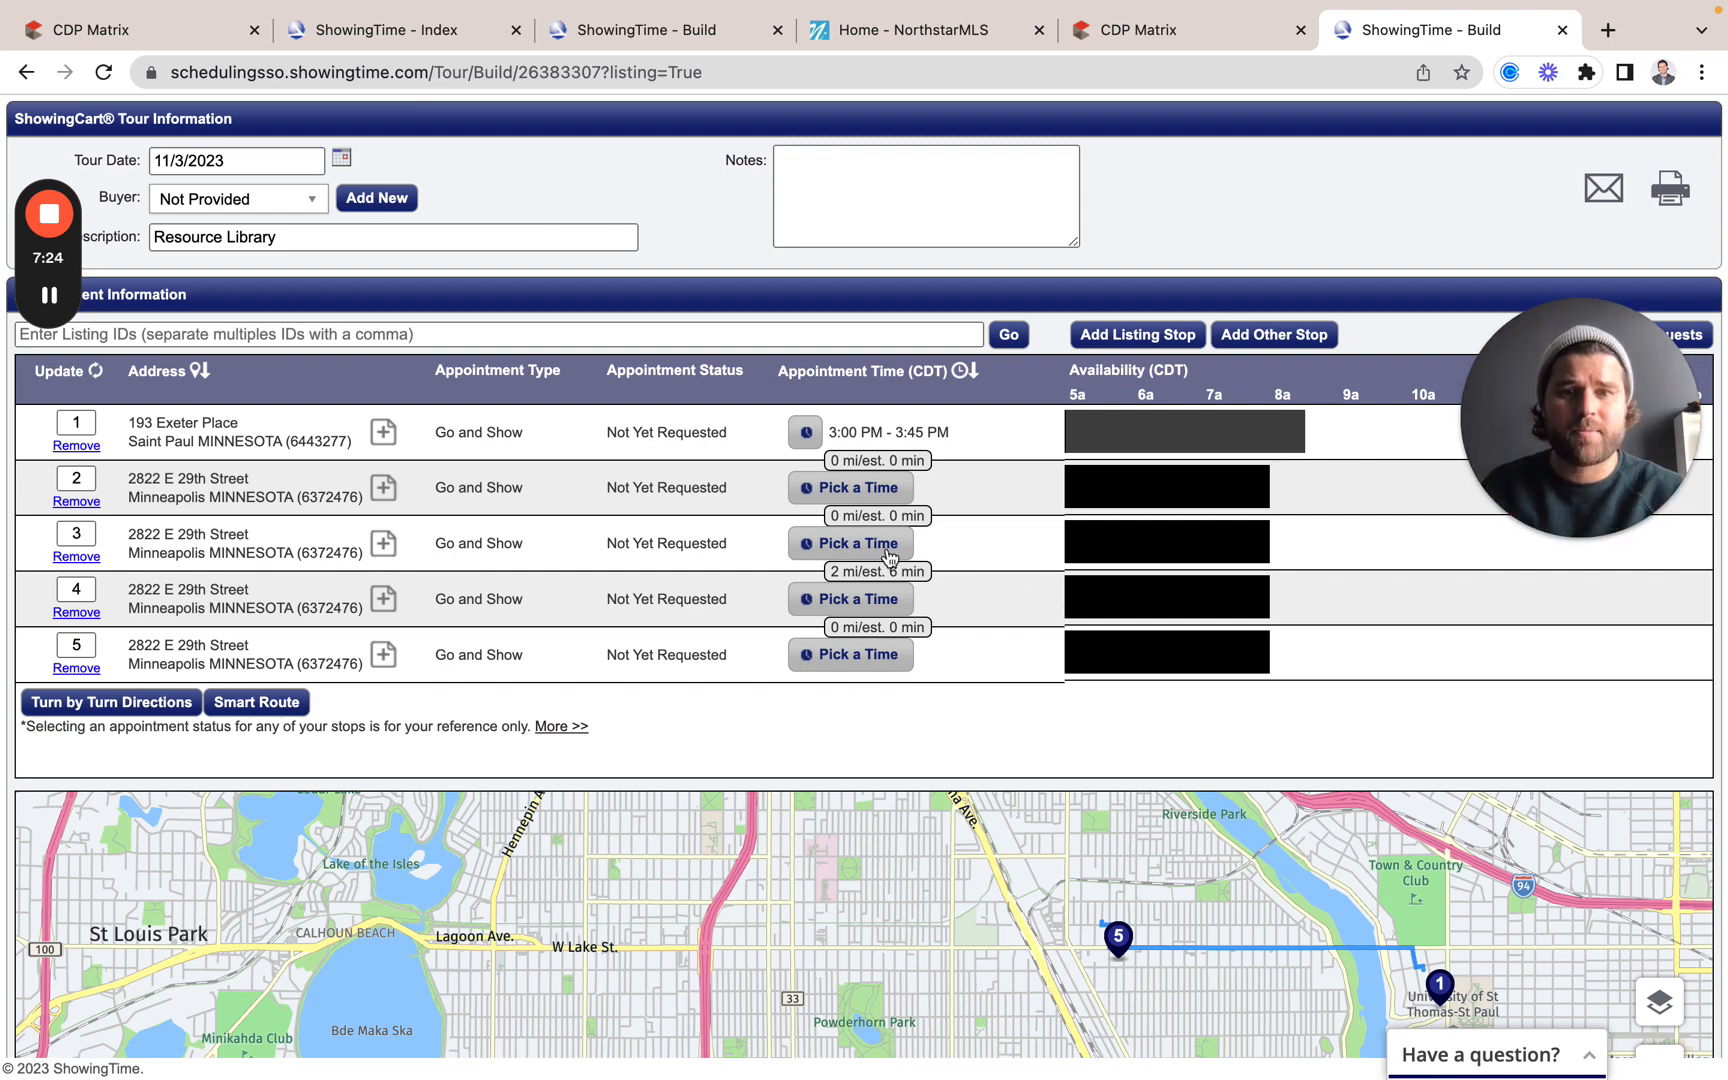
# Step: Schedule stop 2 from 3:30 PM to 4:30 PM and save
pyautogui.click(828, 490)
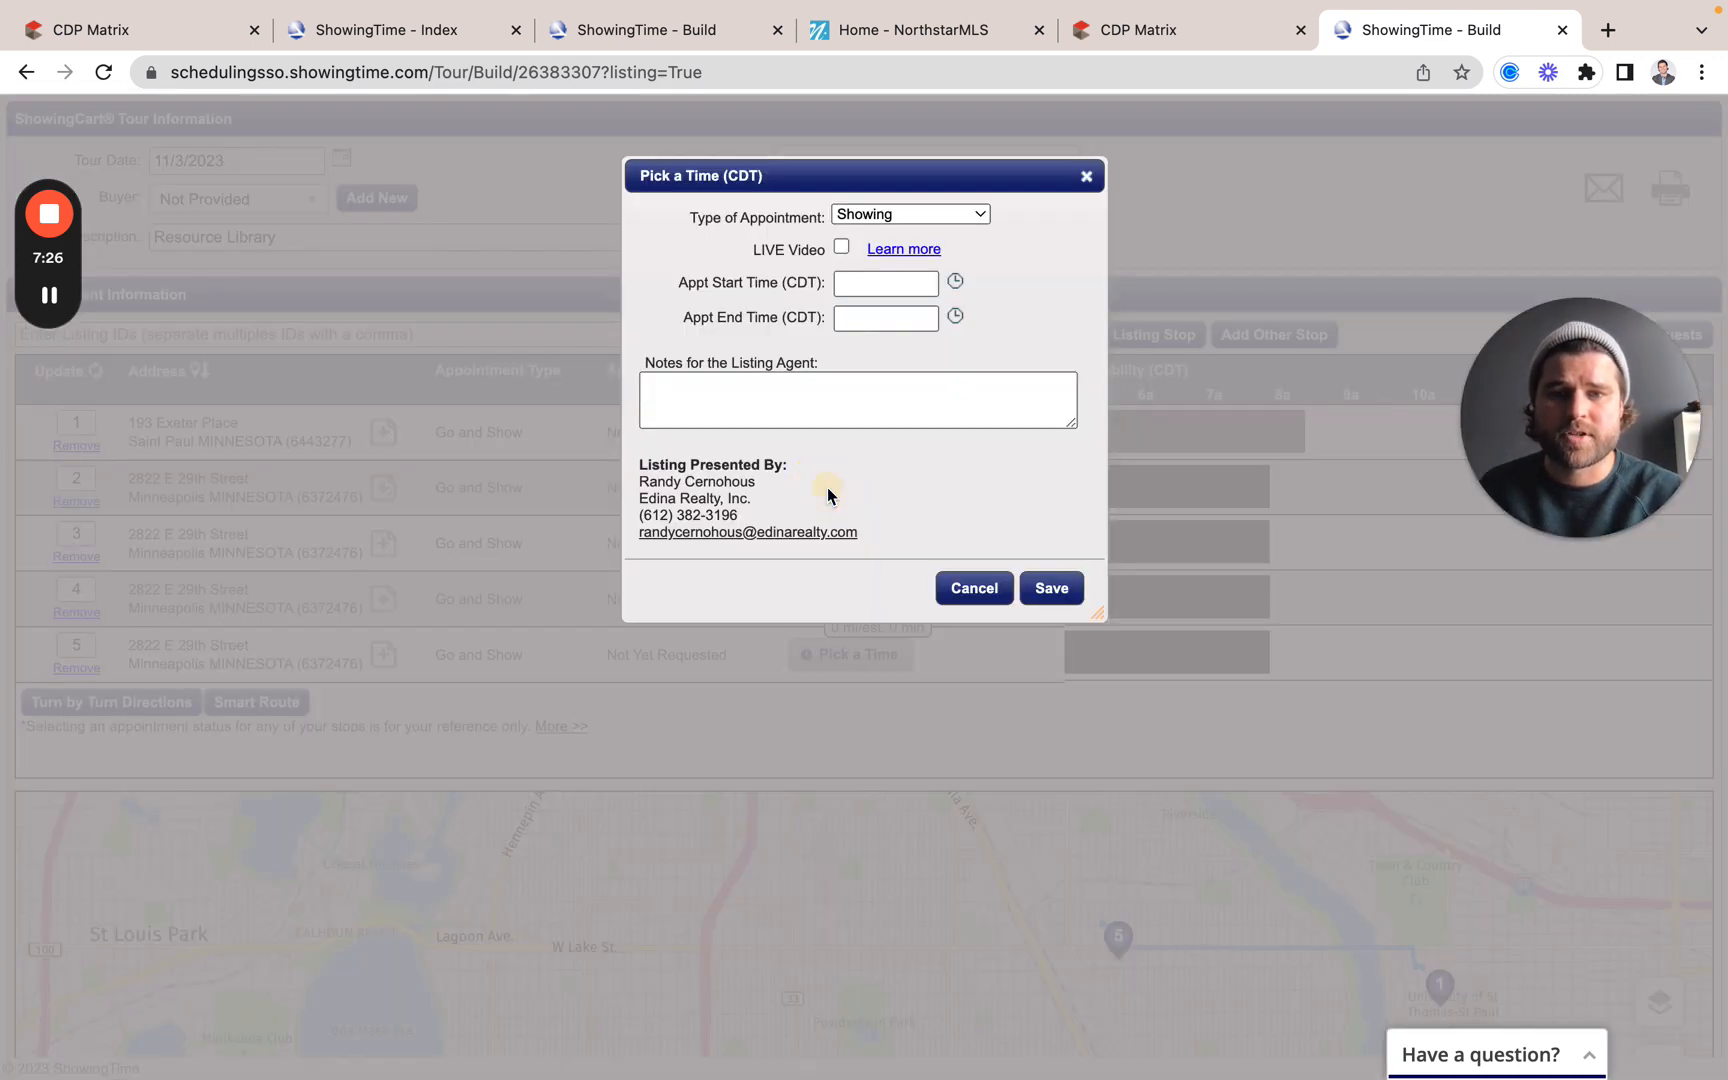
pyautogui.click(884, 285)
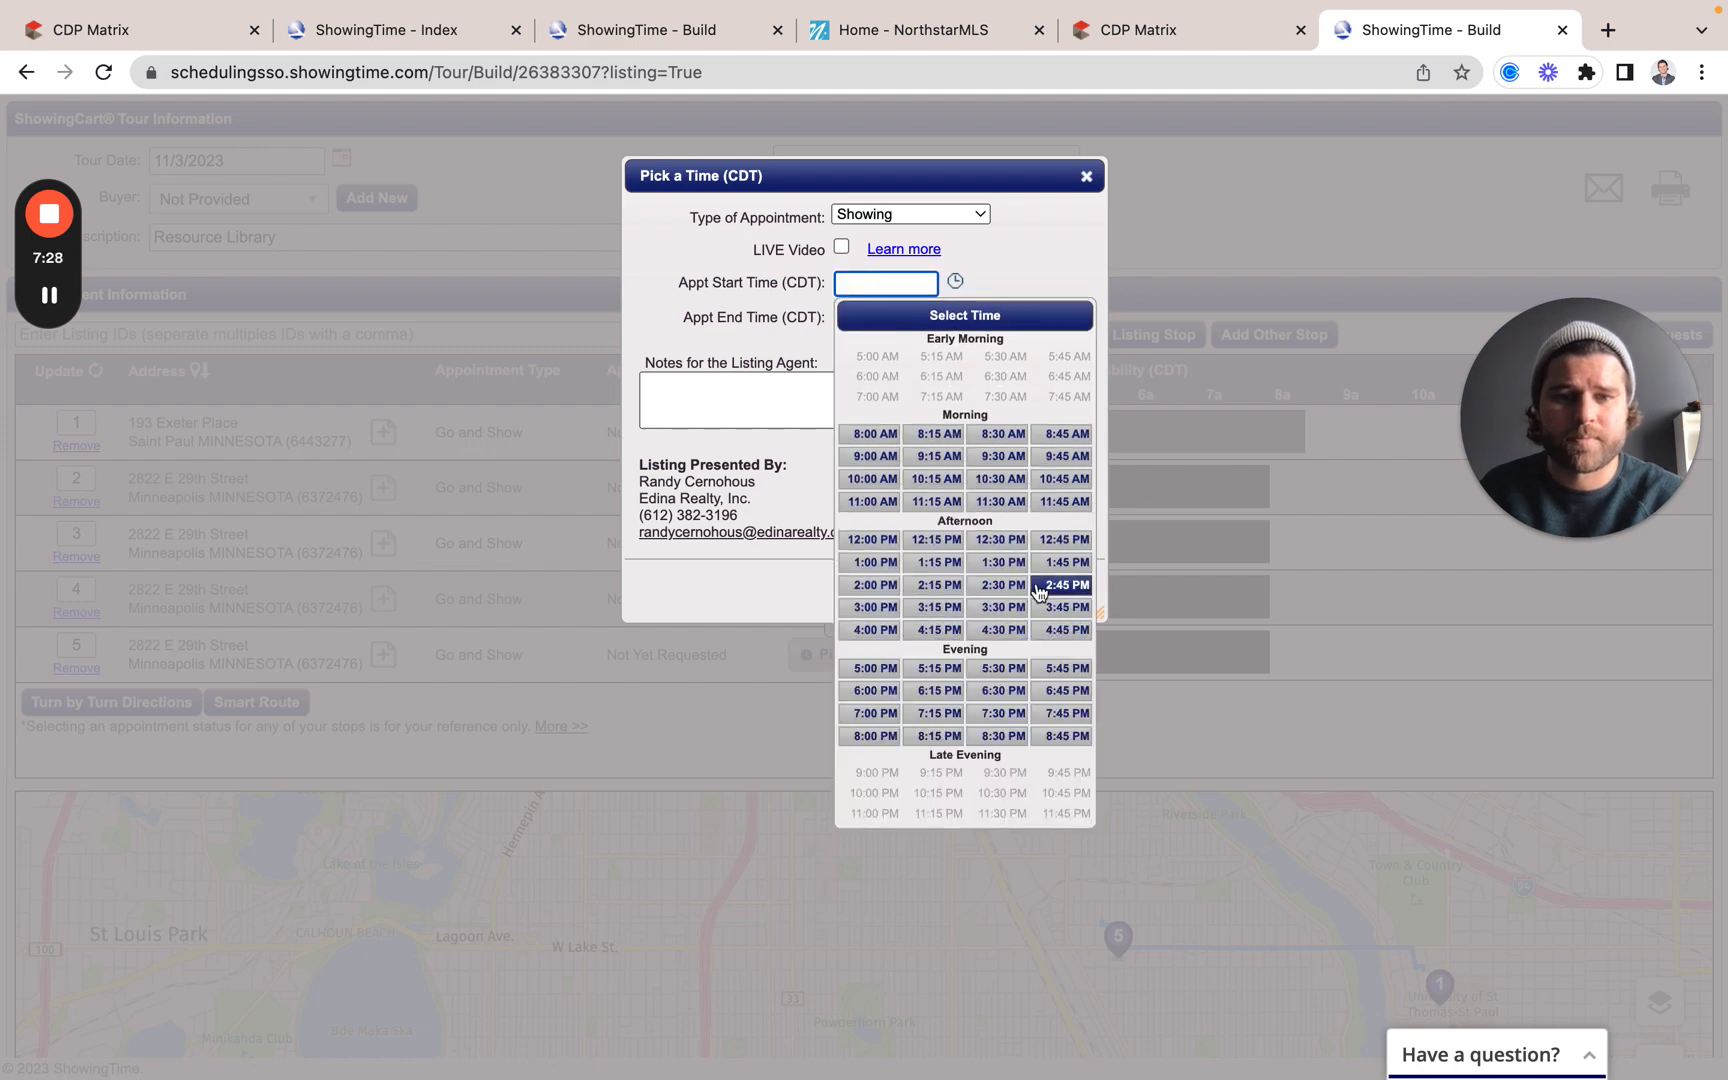
pyautogui.click(997, 608)
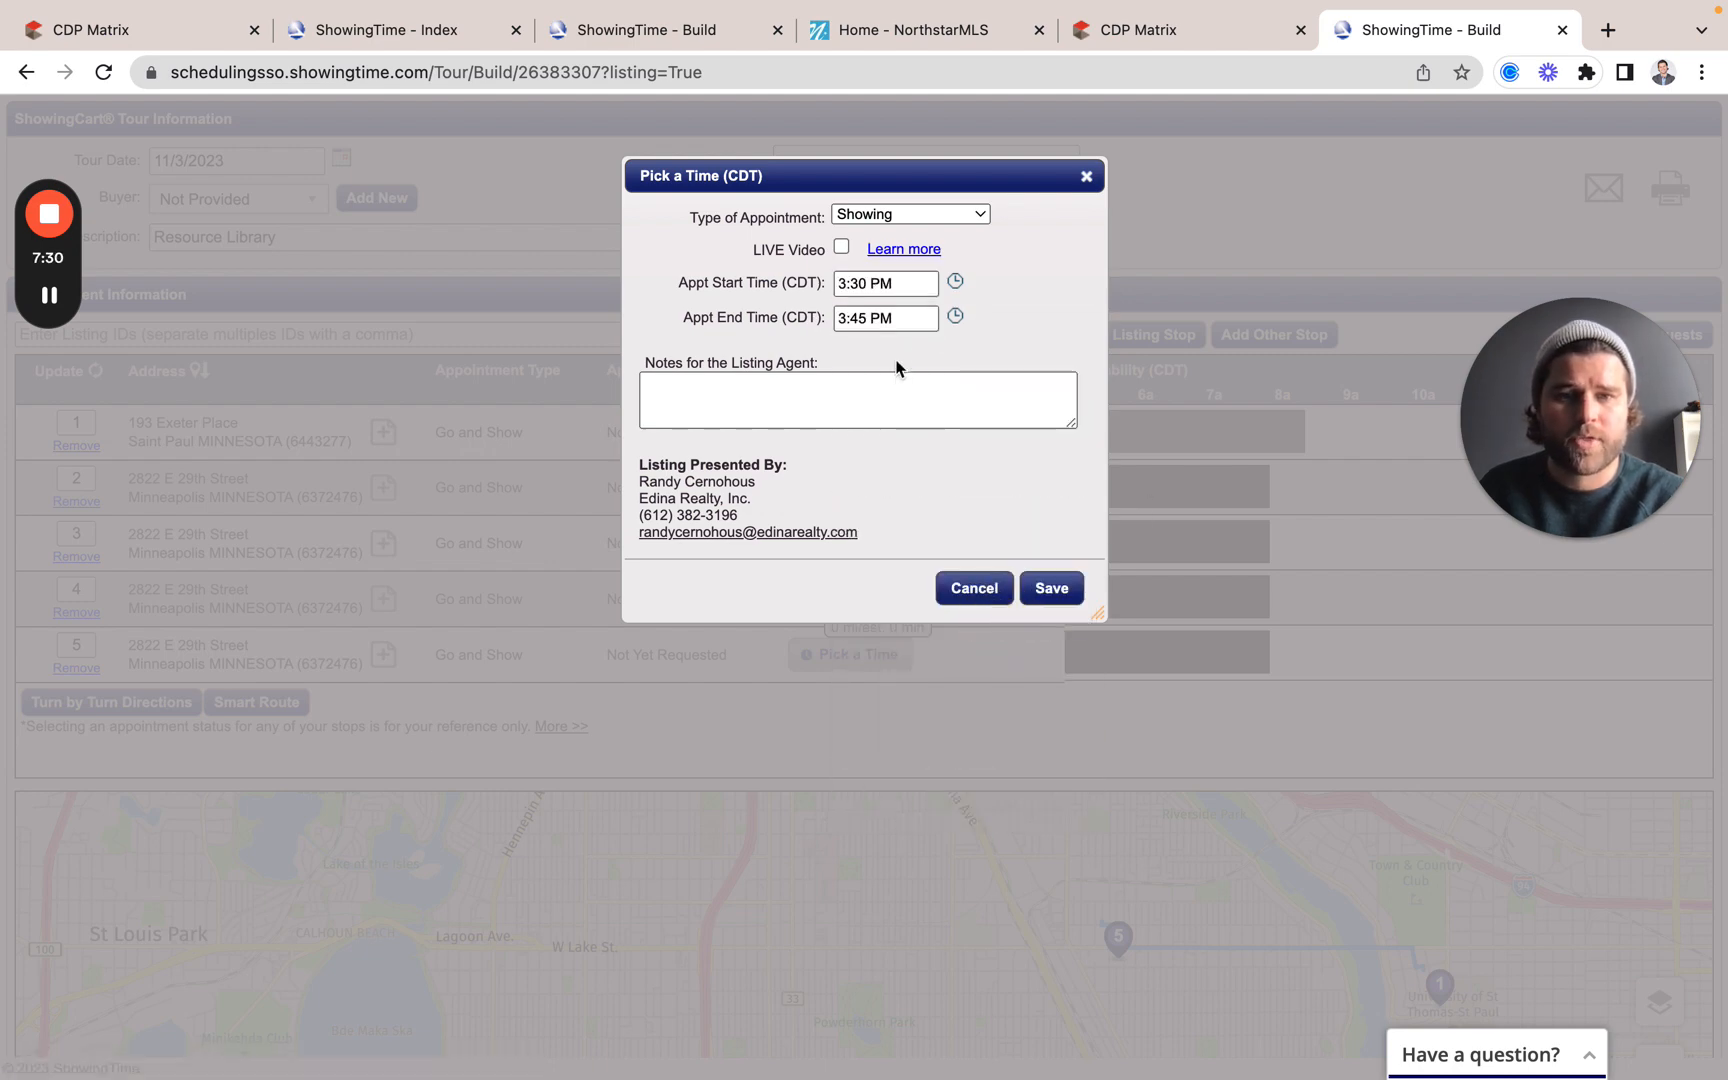
pyautogui.click(893, 319)
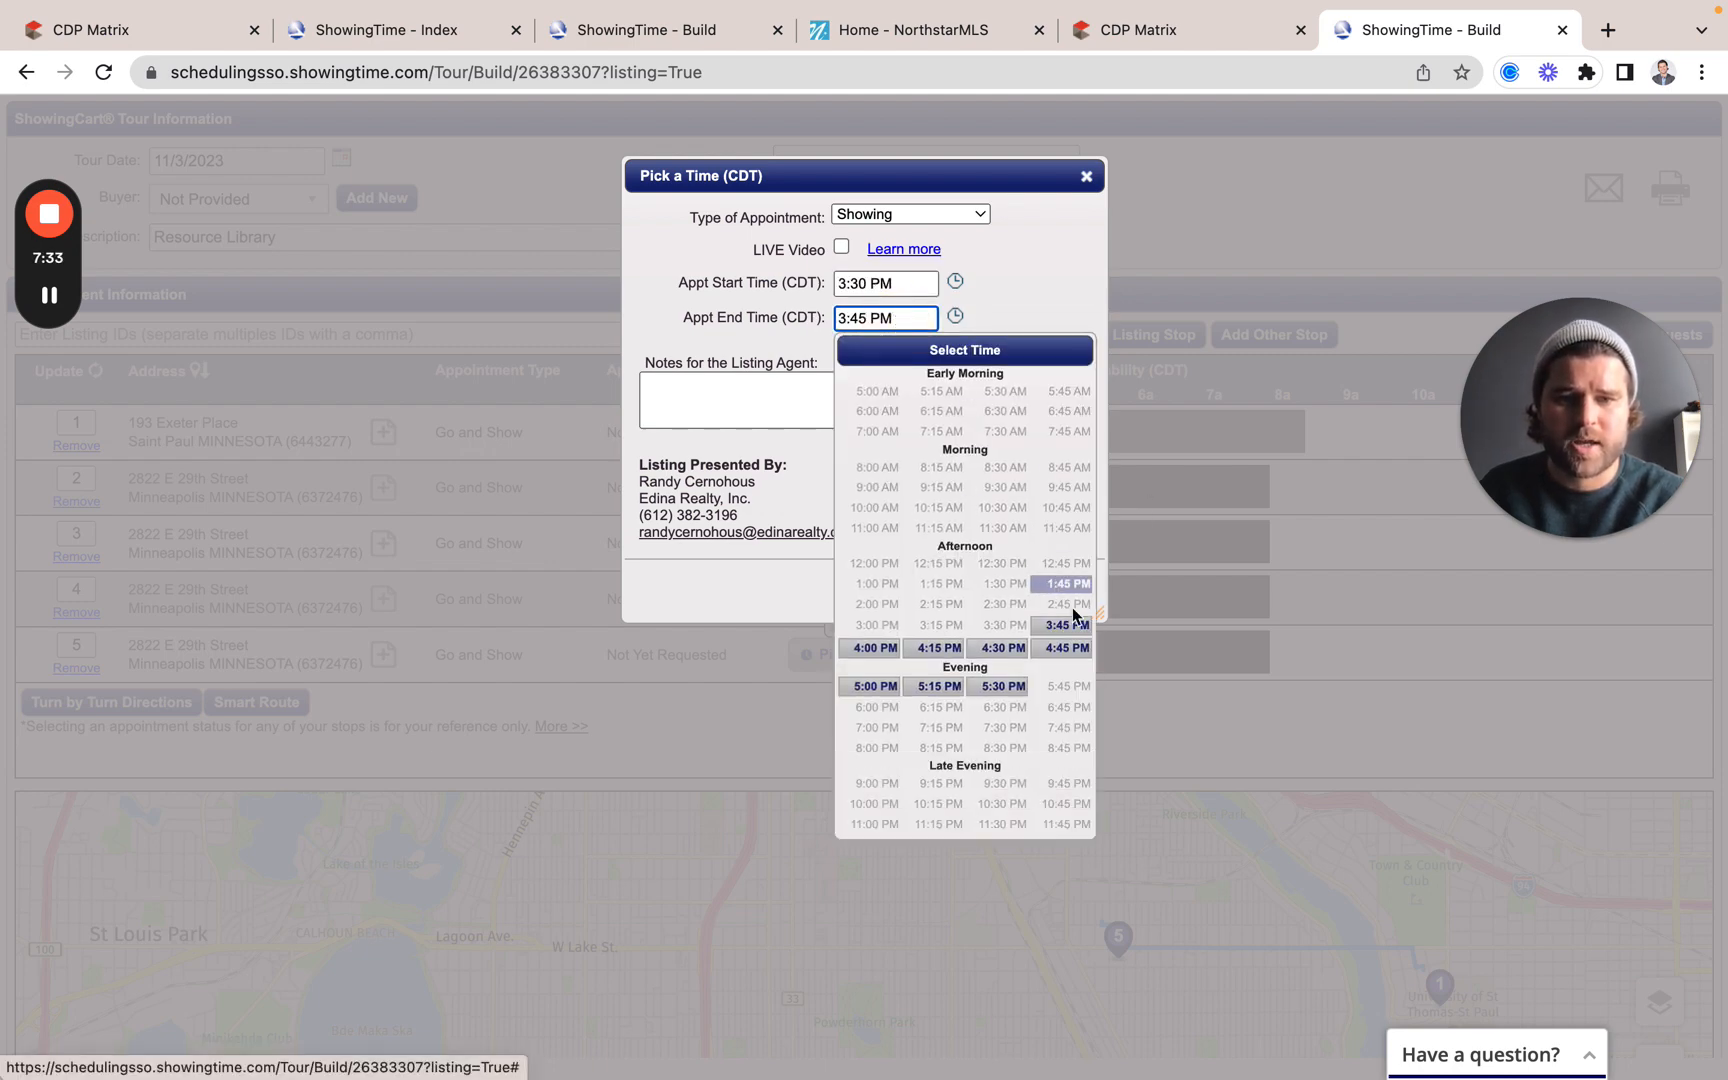
pyautogui.click(988, 651)
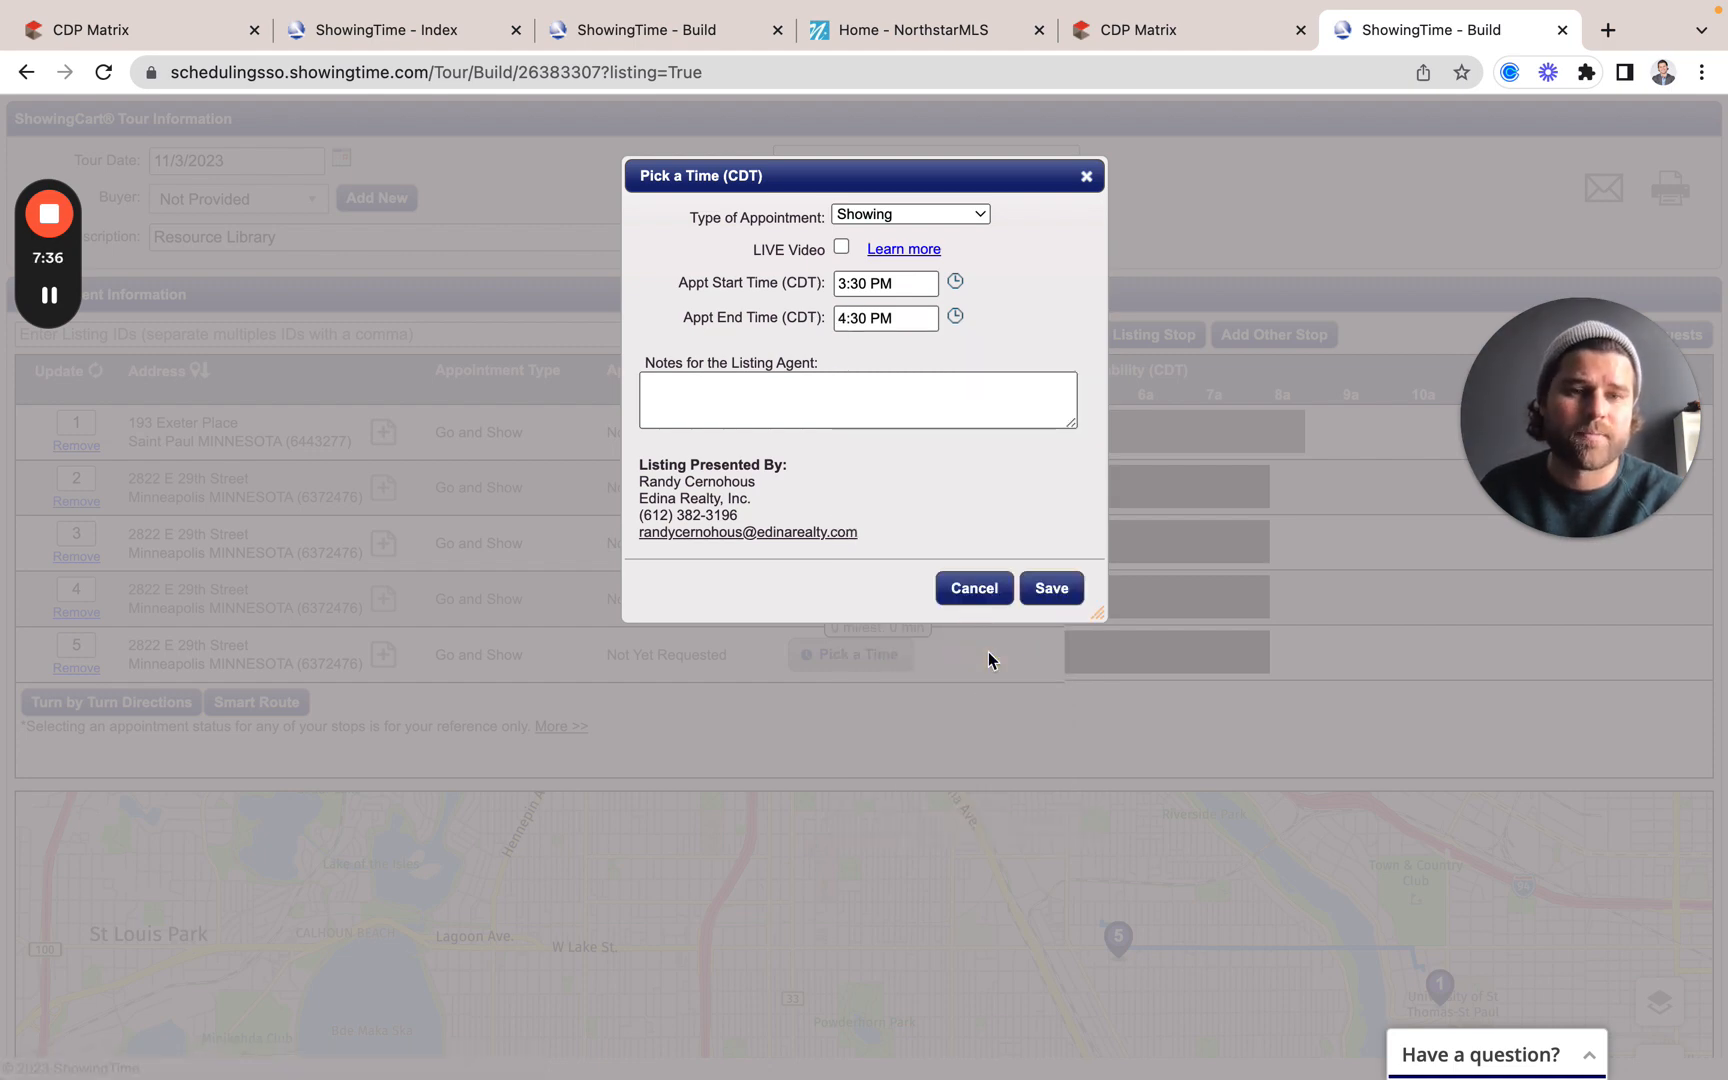
pyautogui.click(1050, 588)
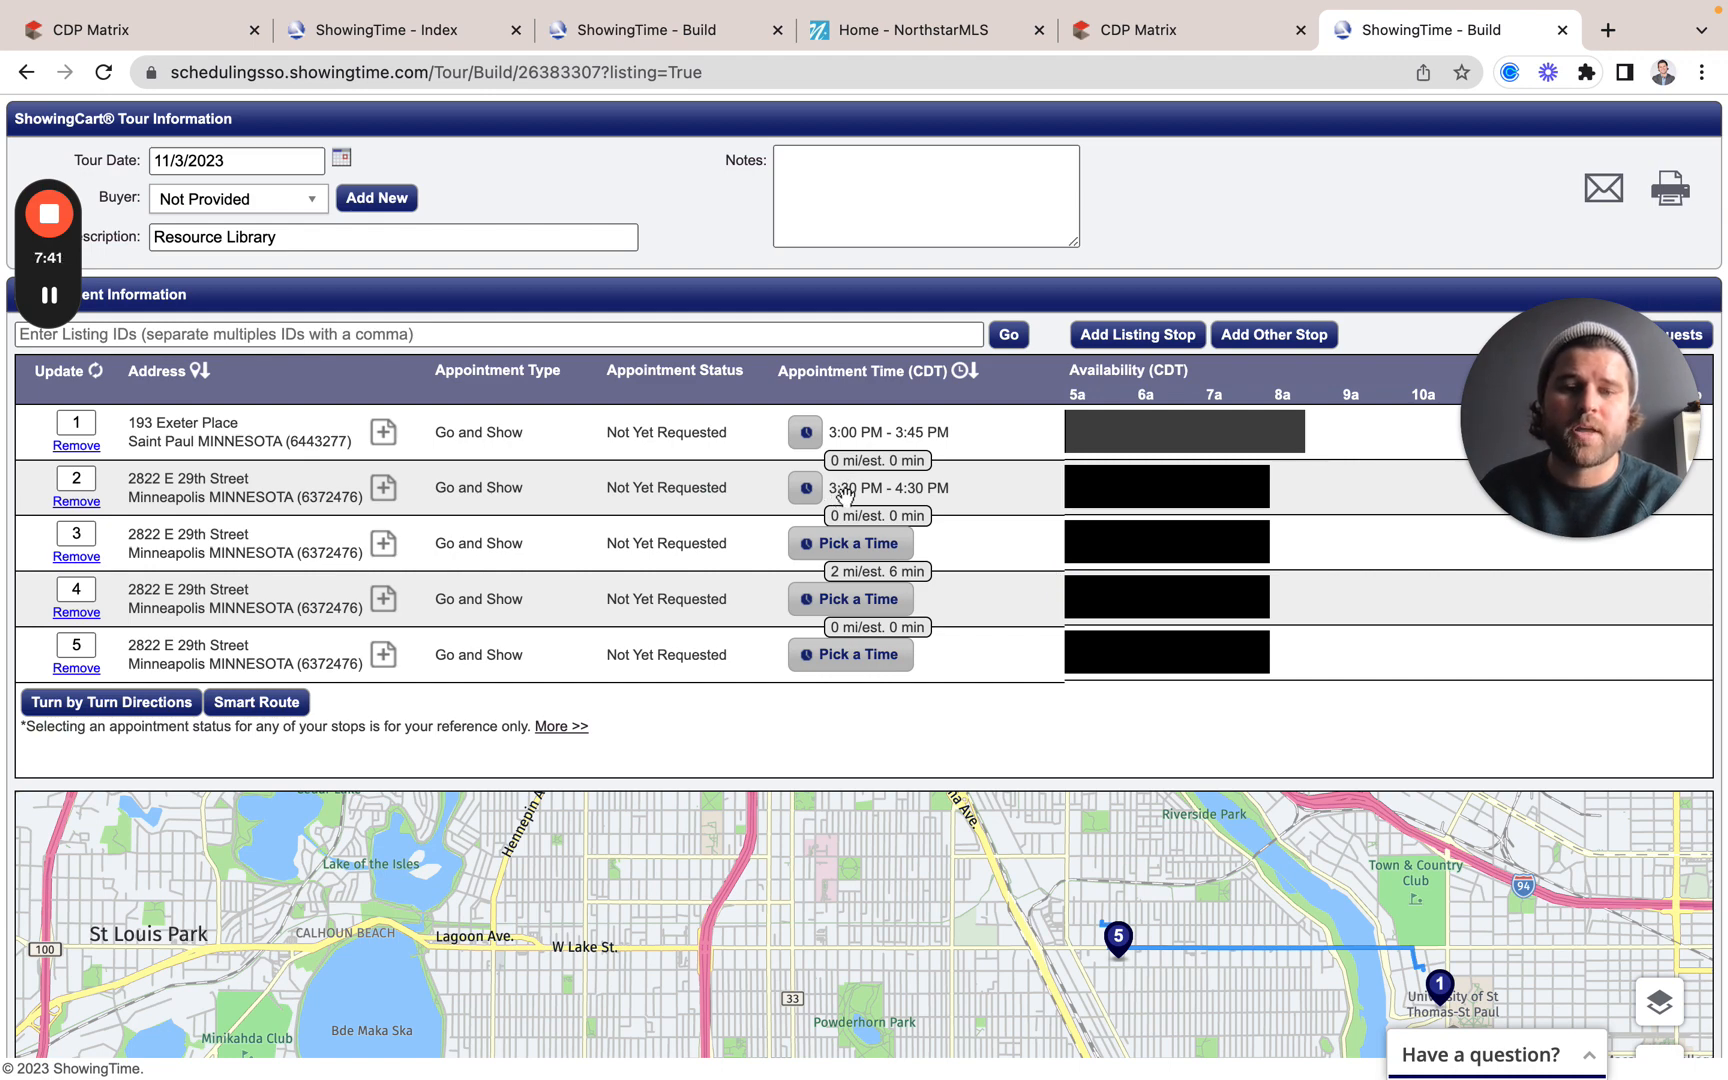
# Step: Schedule stop 3 from 4:00 PM to 5:00 PM and save
pyautogui.click(874, 546)
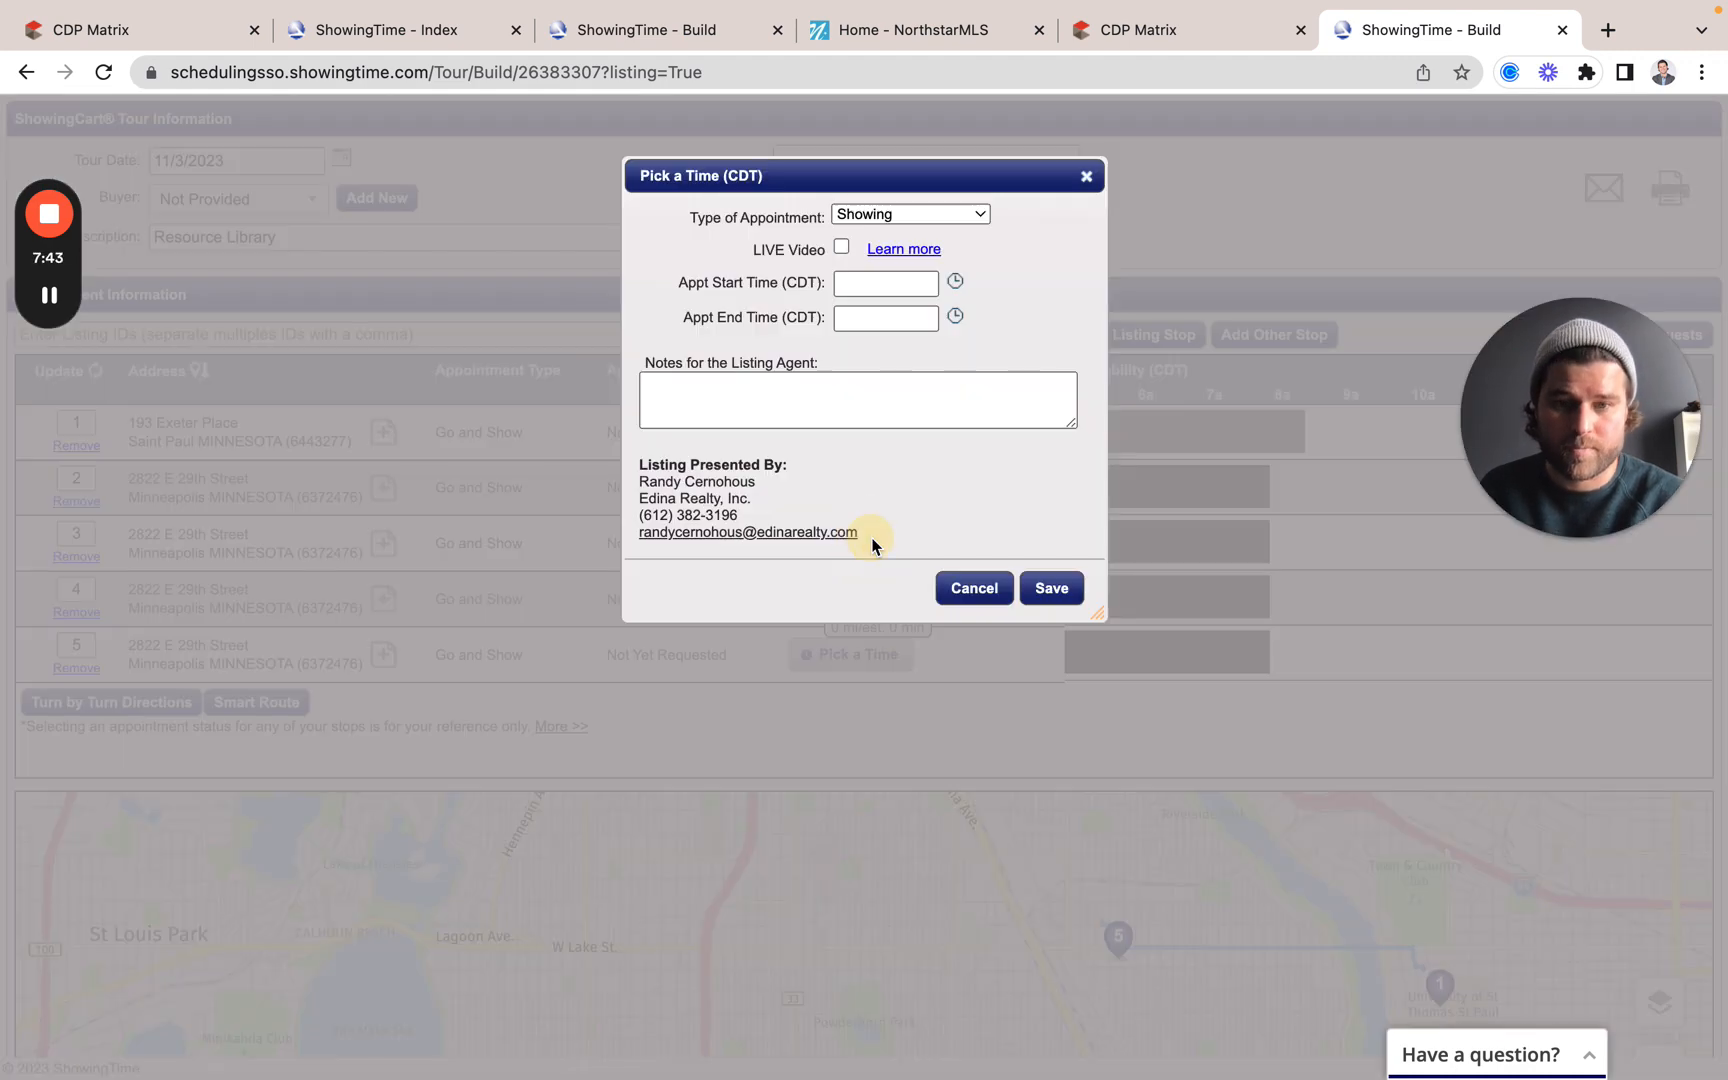
pyautogui.click(900, 283)
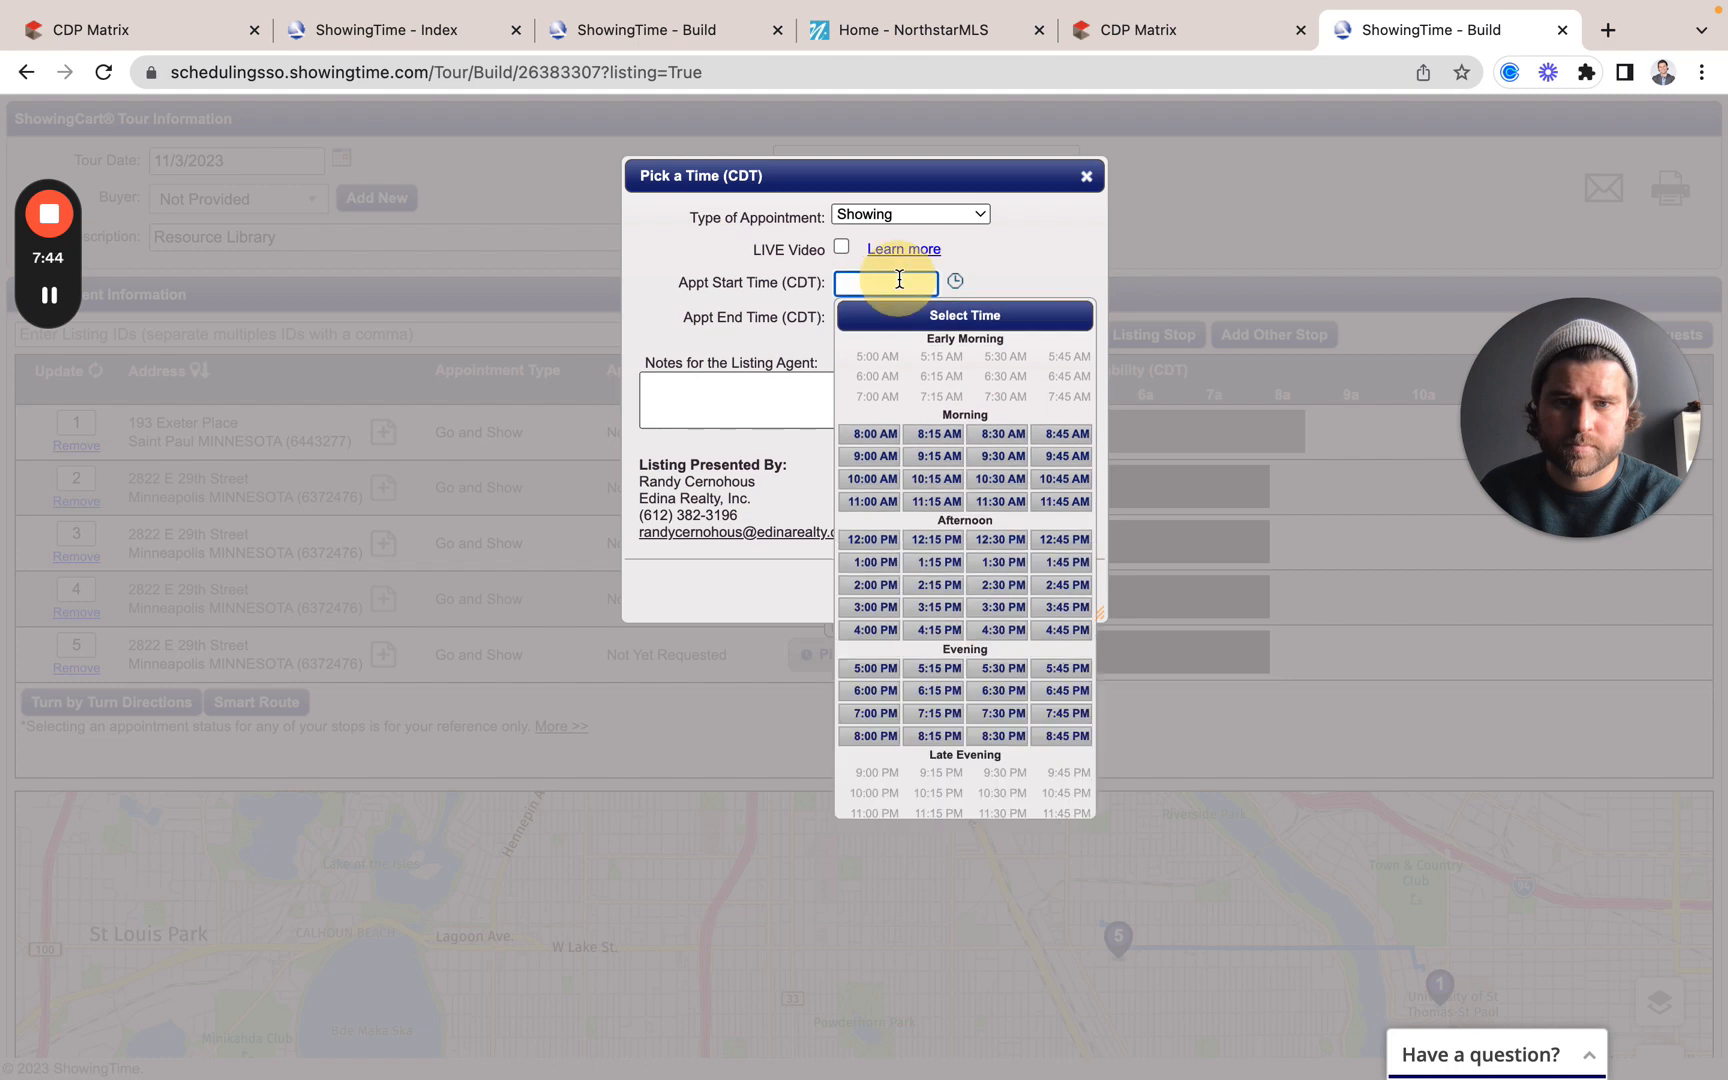
pyautogui.click(877, 628)
pyautogui.click(923, 319)
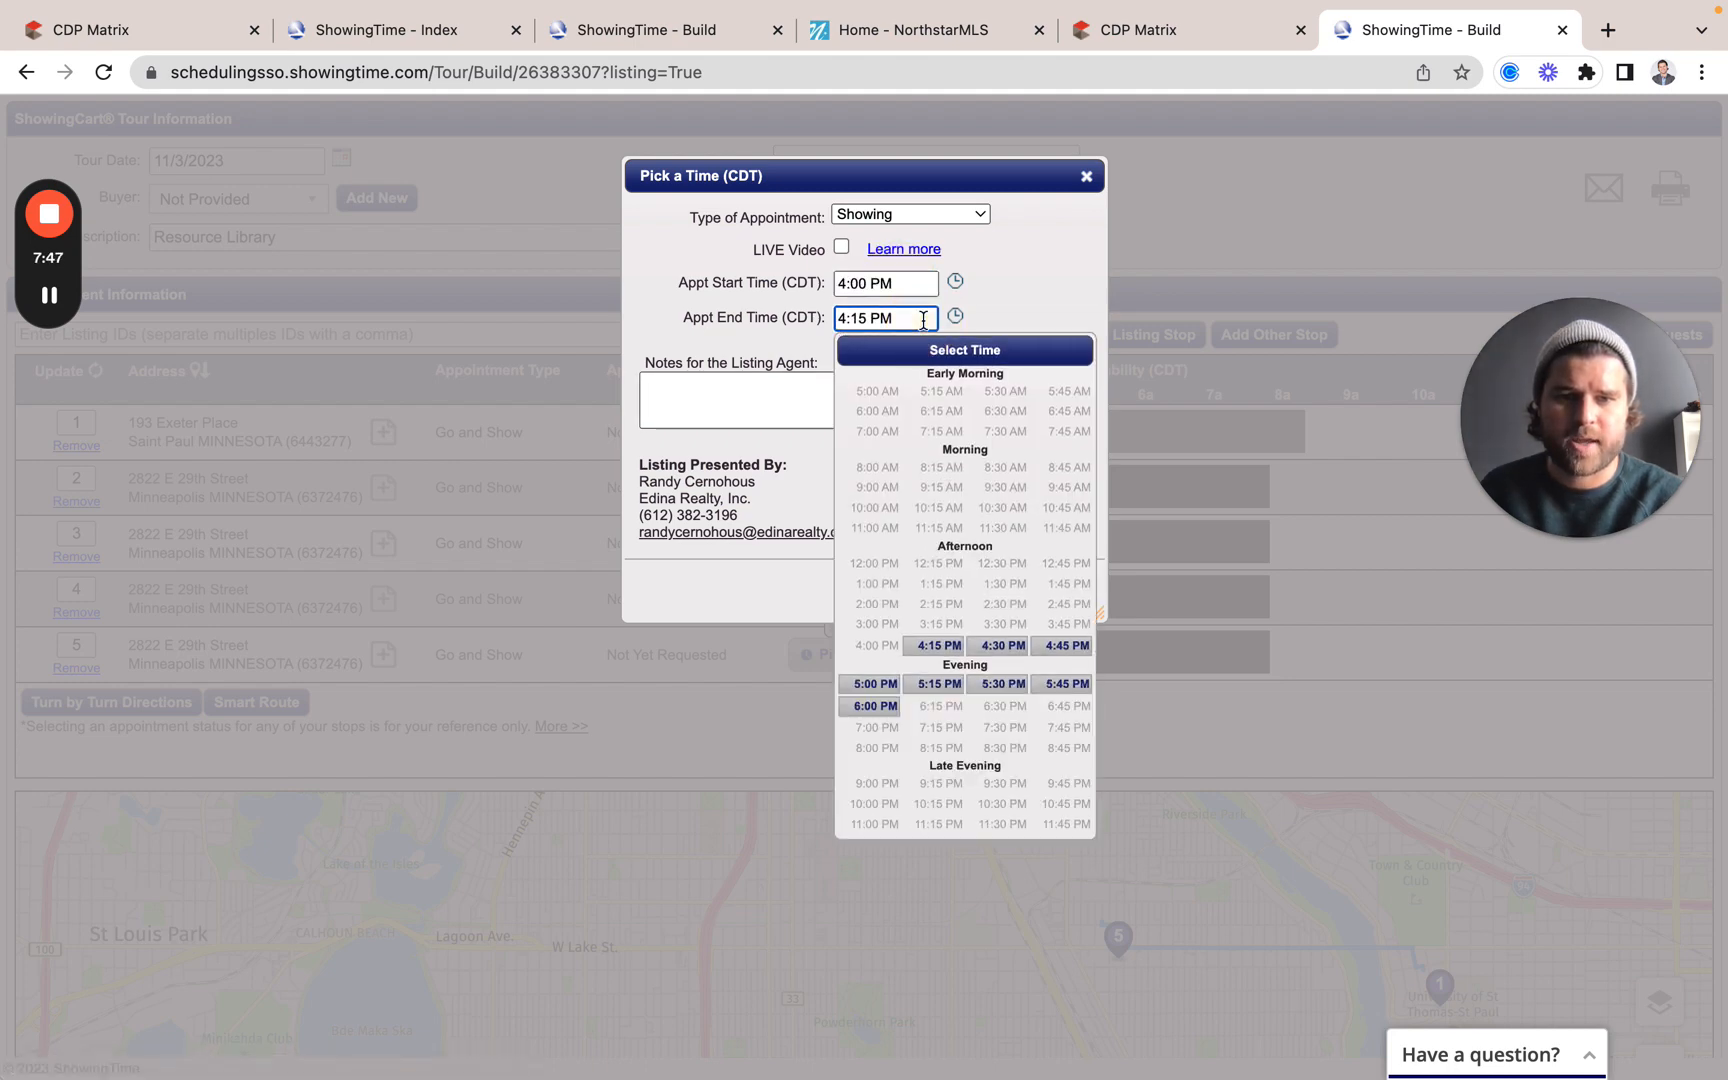
pyautogui.click(874, 685)
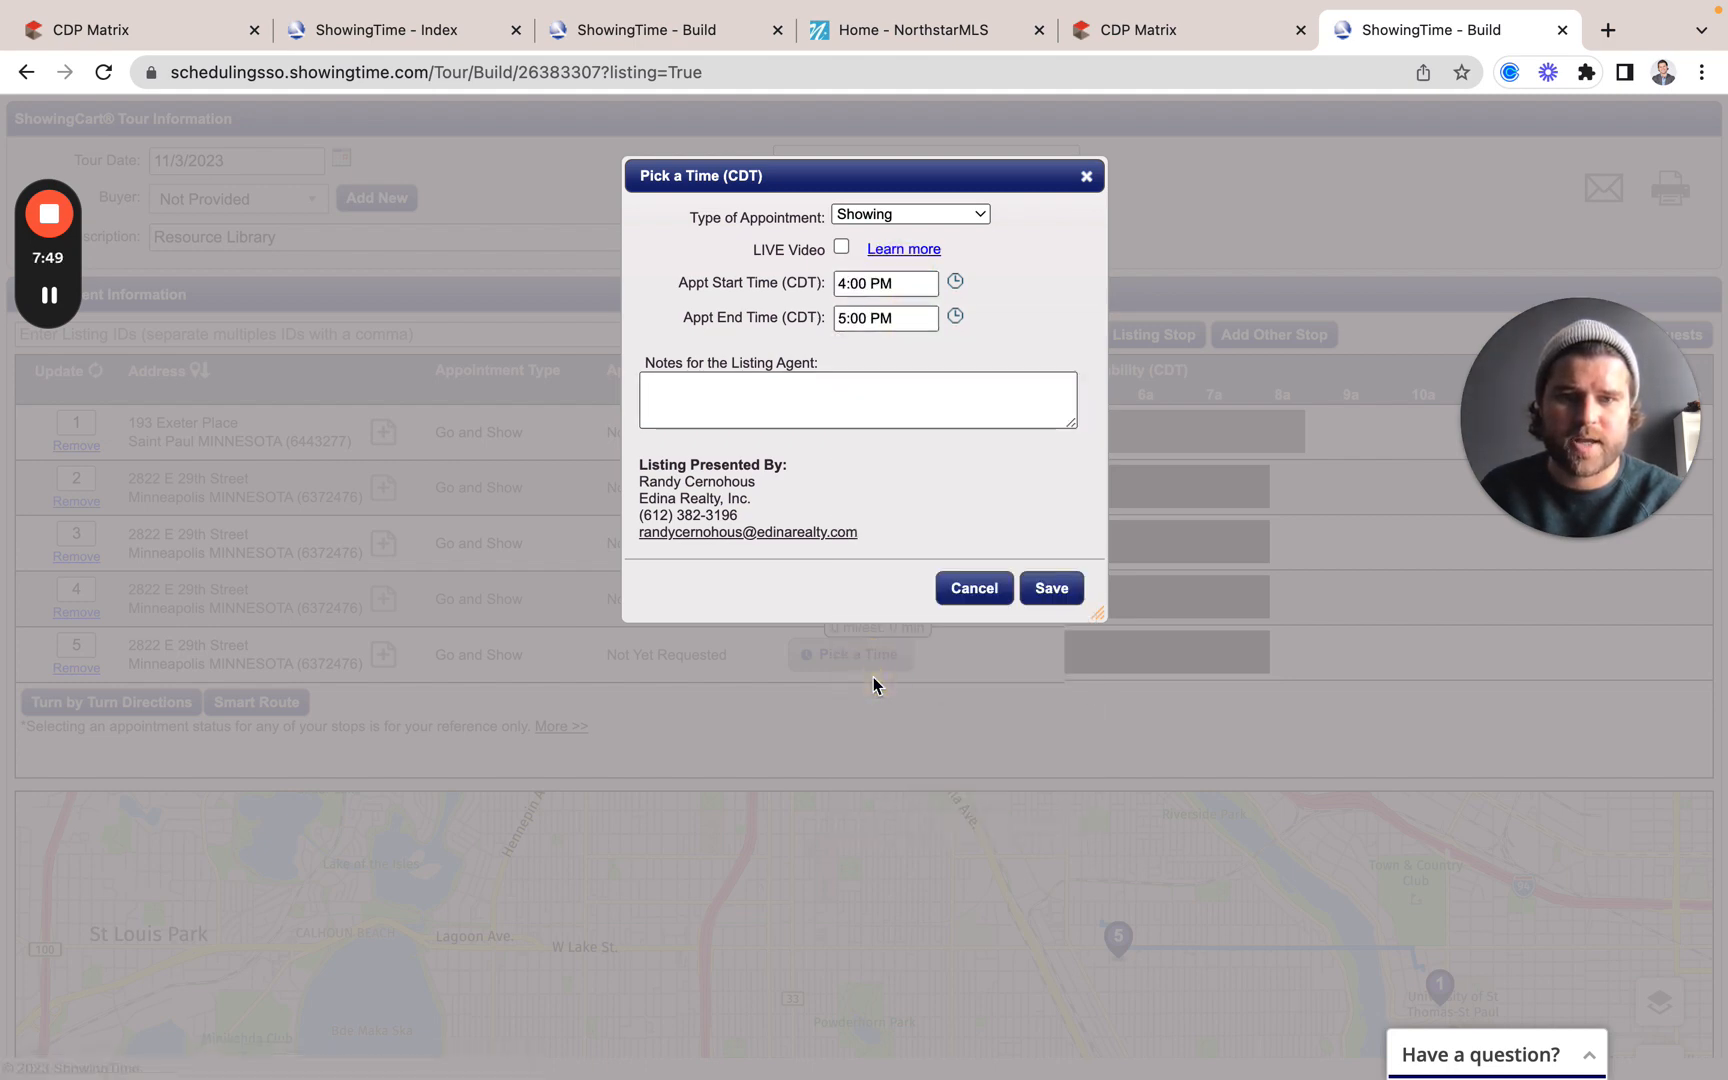
pyautogui.click(1030, 588)
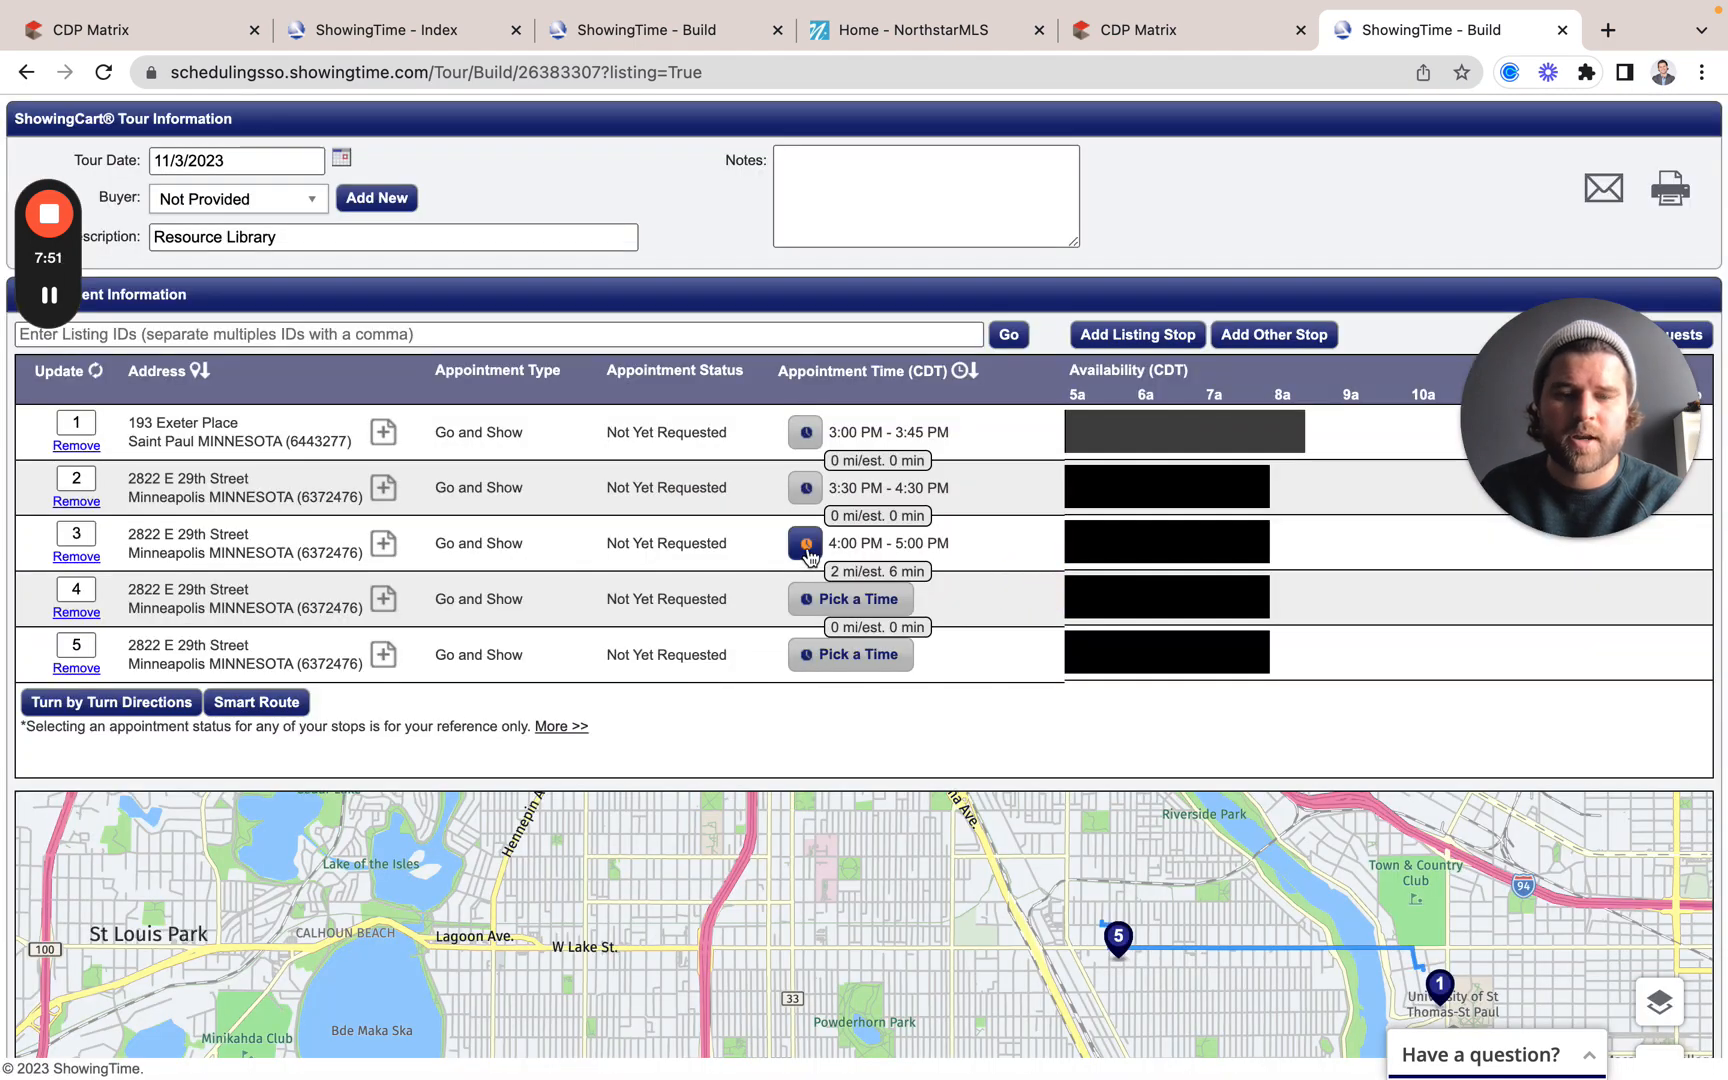
# Step: Schedule stop 4 from 4:30 PM to 5:30 PM and save
pyautogui.click(866, 602)
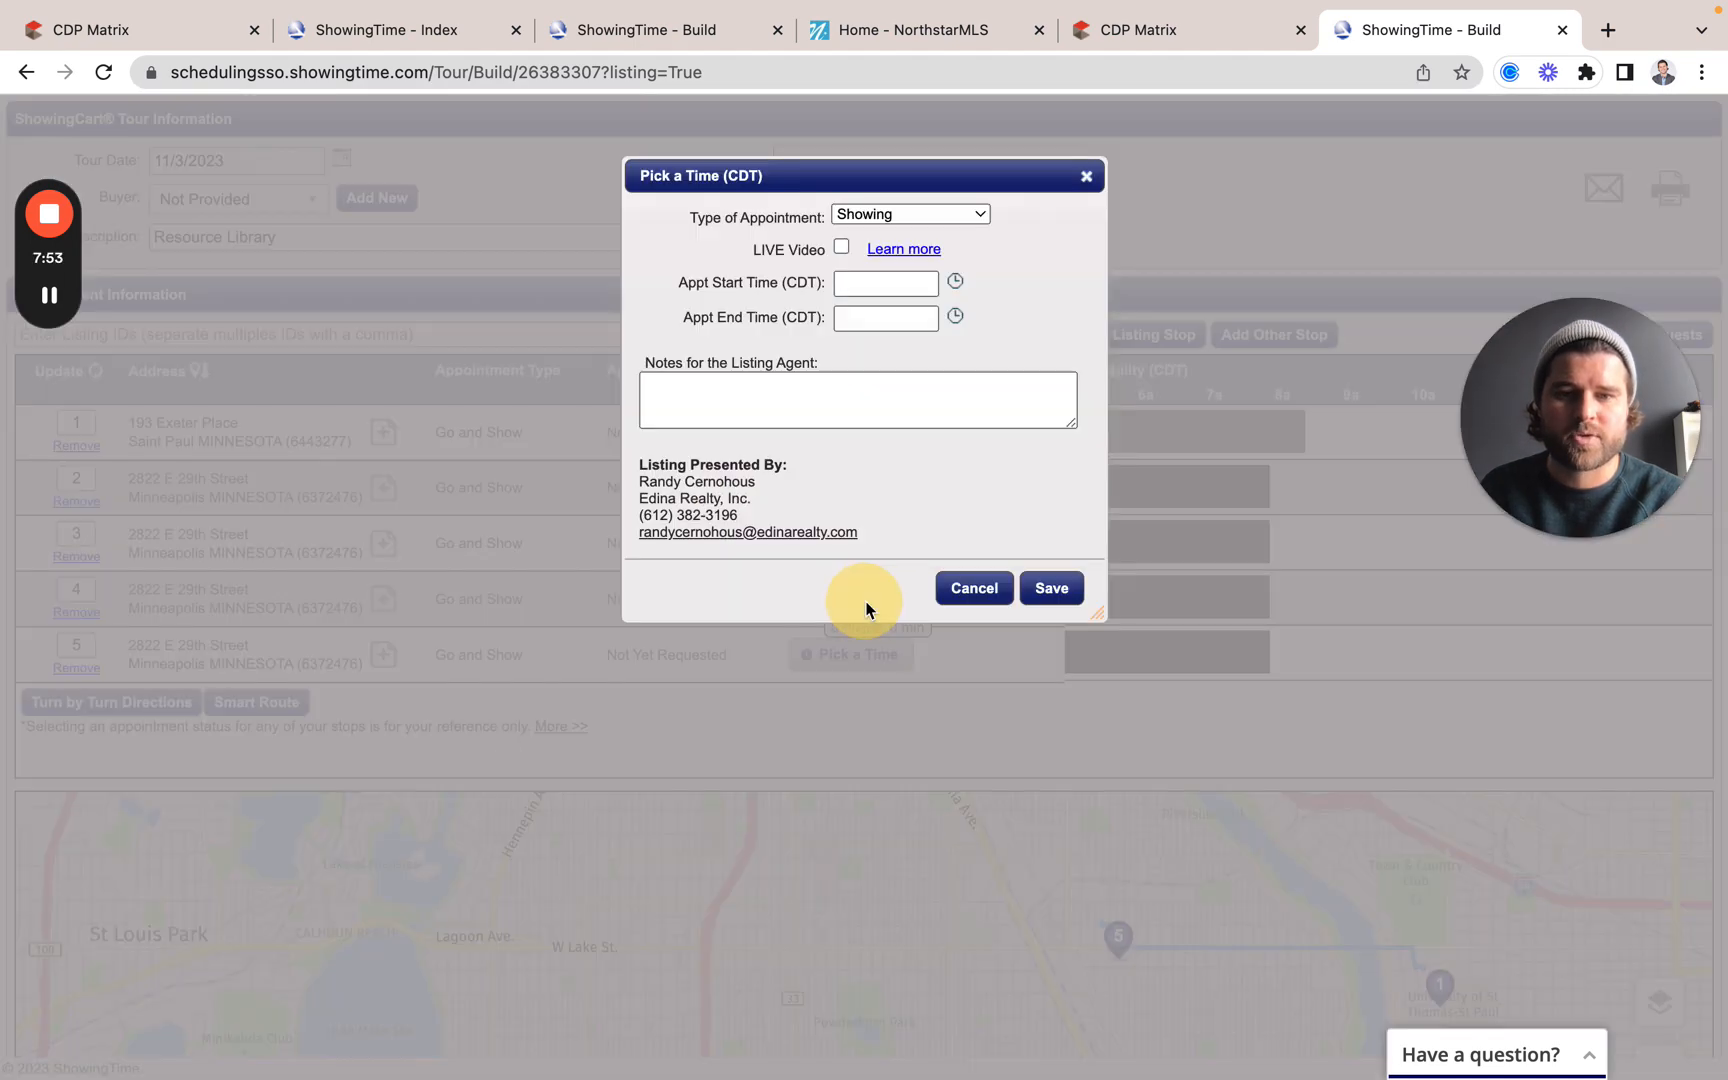
pyautogui.click(903, 281)
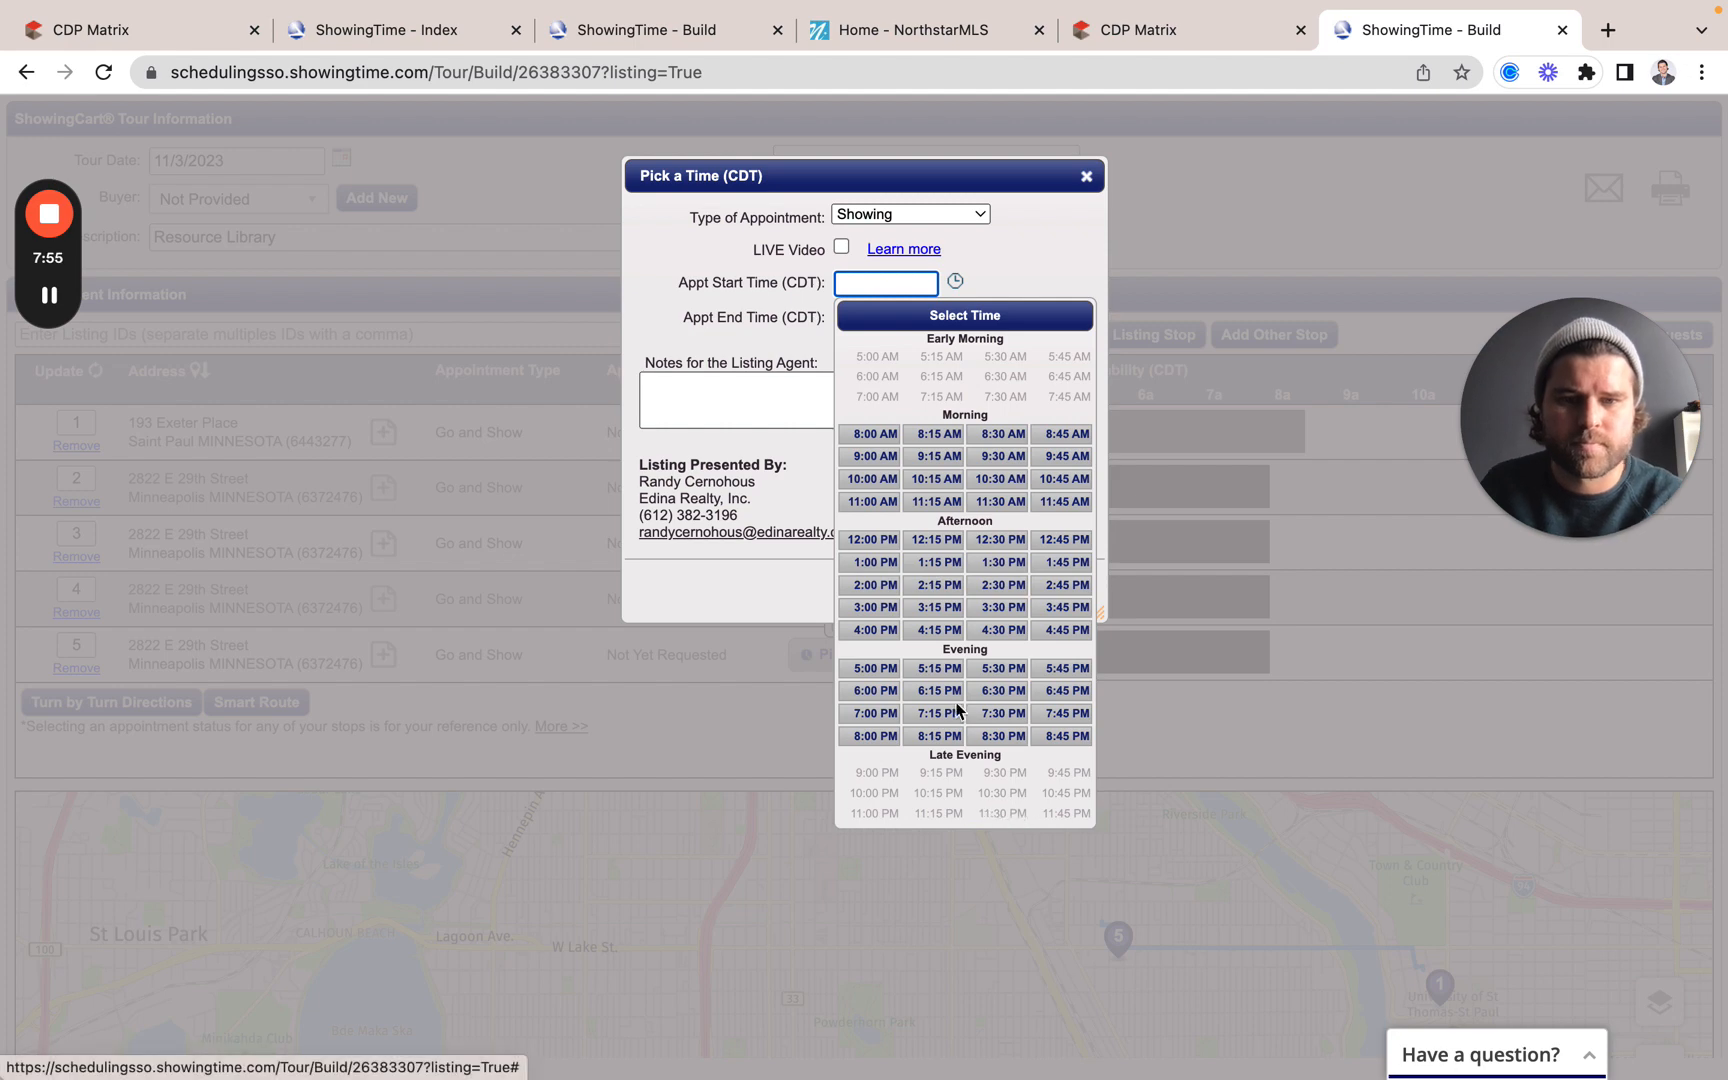
pyautogui.click(998, 630)
pyautogui.click(884, 318)
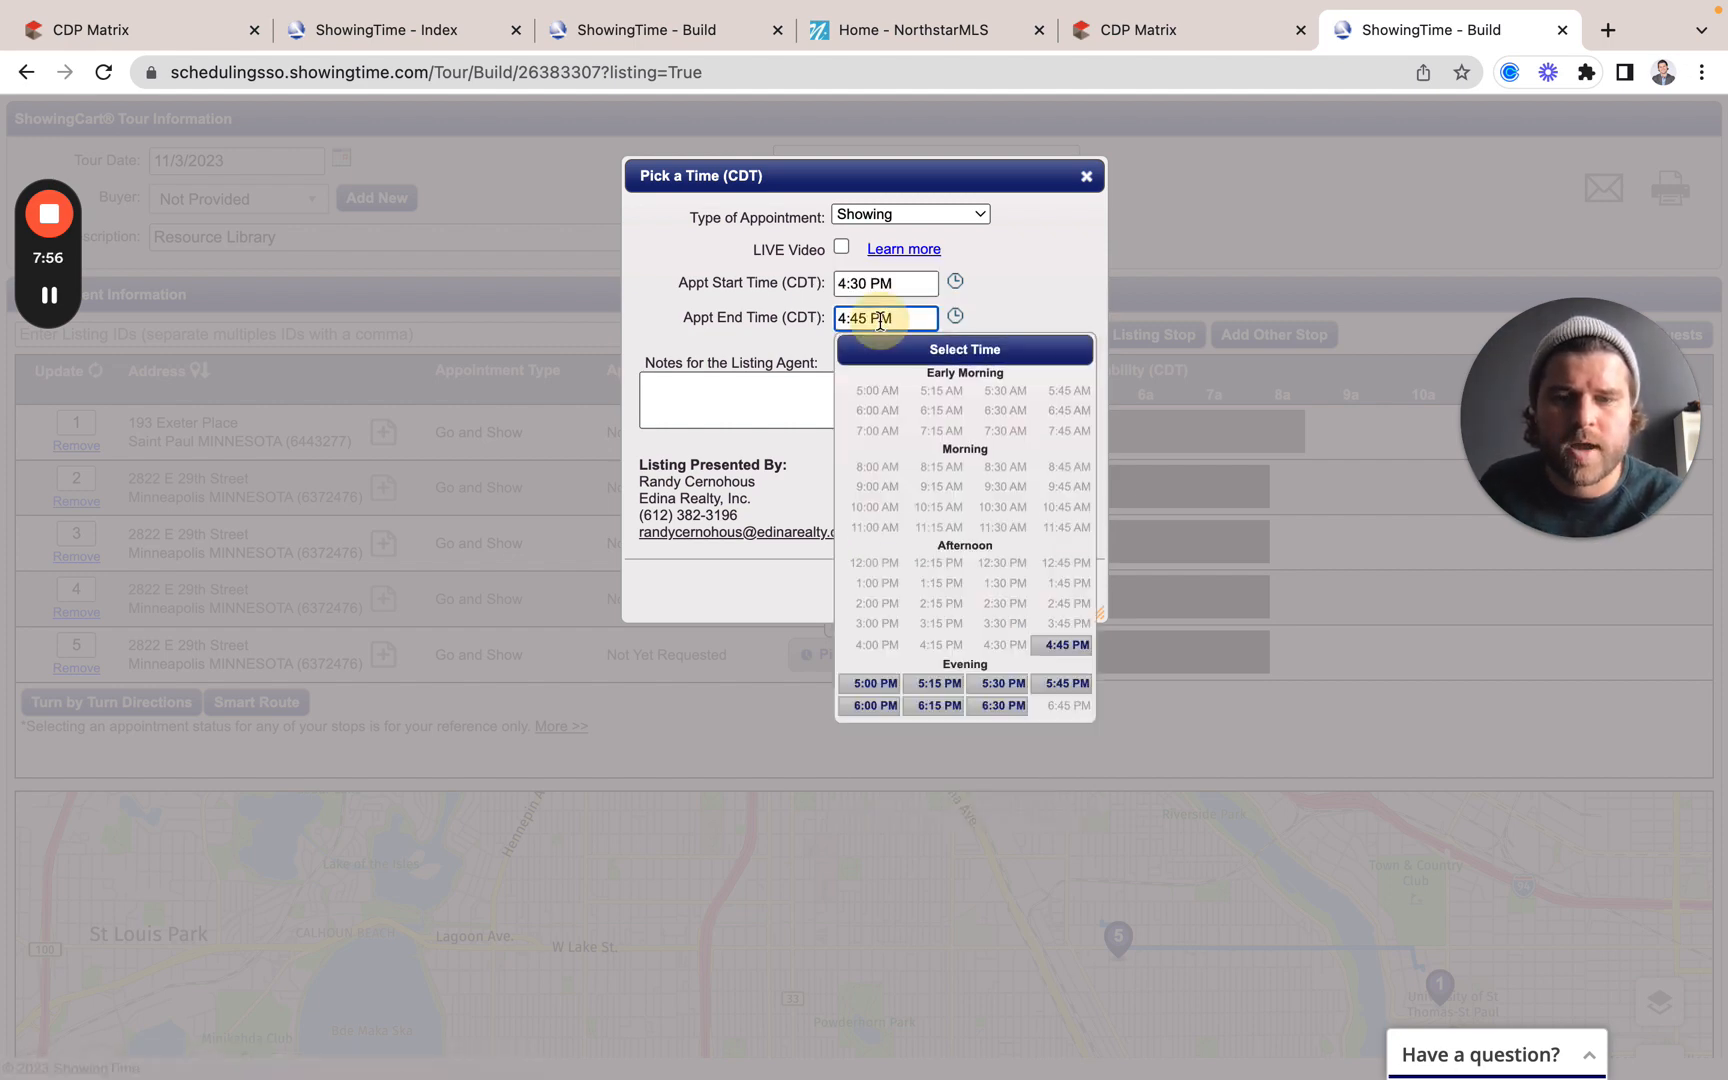
pyautogui.click(985, 683)
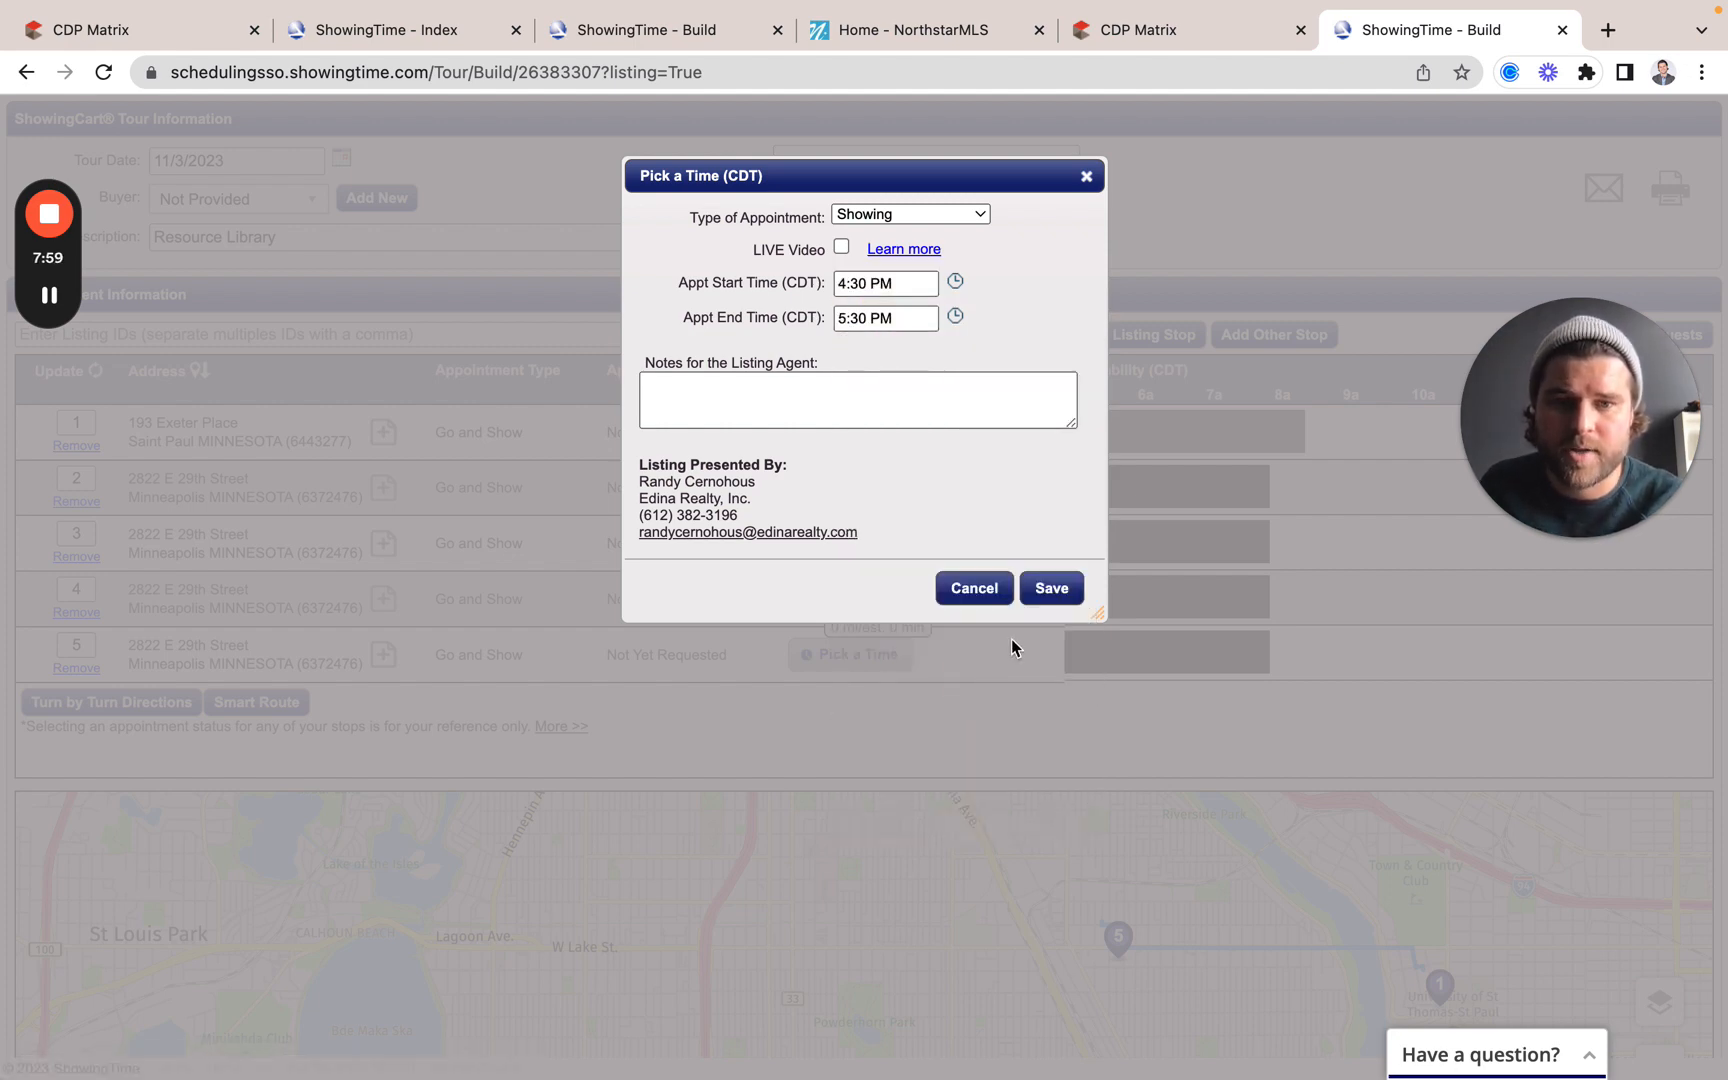
pyautogui.click(1051, 588)
# Step: Schedule stop 5 from 5:00 PM to 6:00 PM and save
pyautogui.click(880, 662)
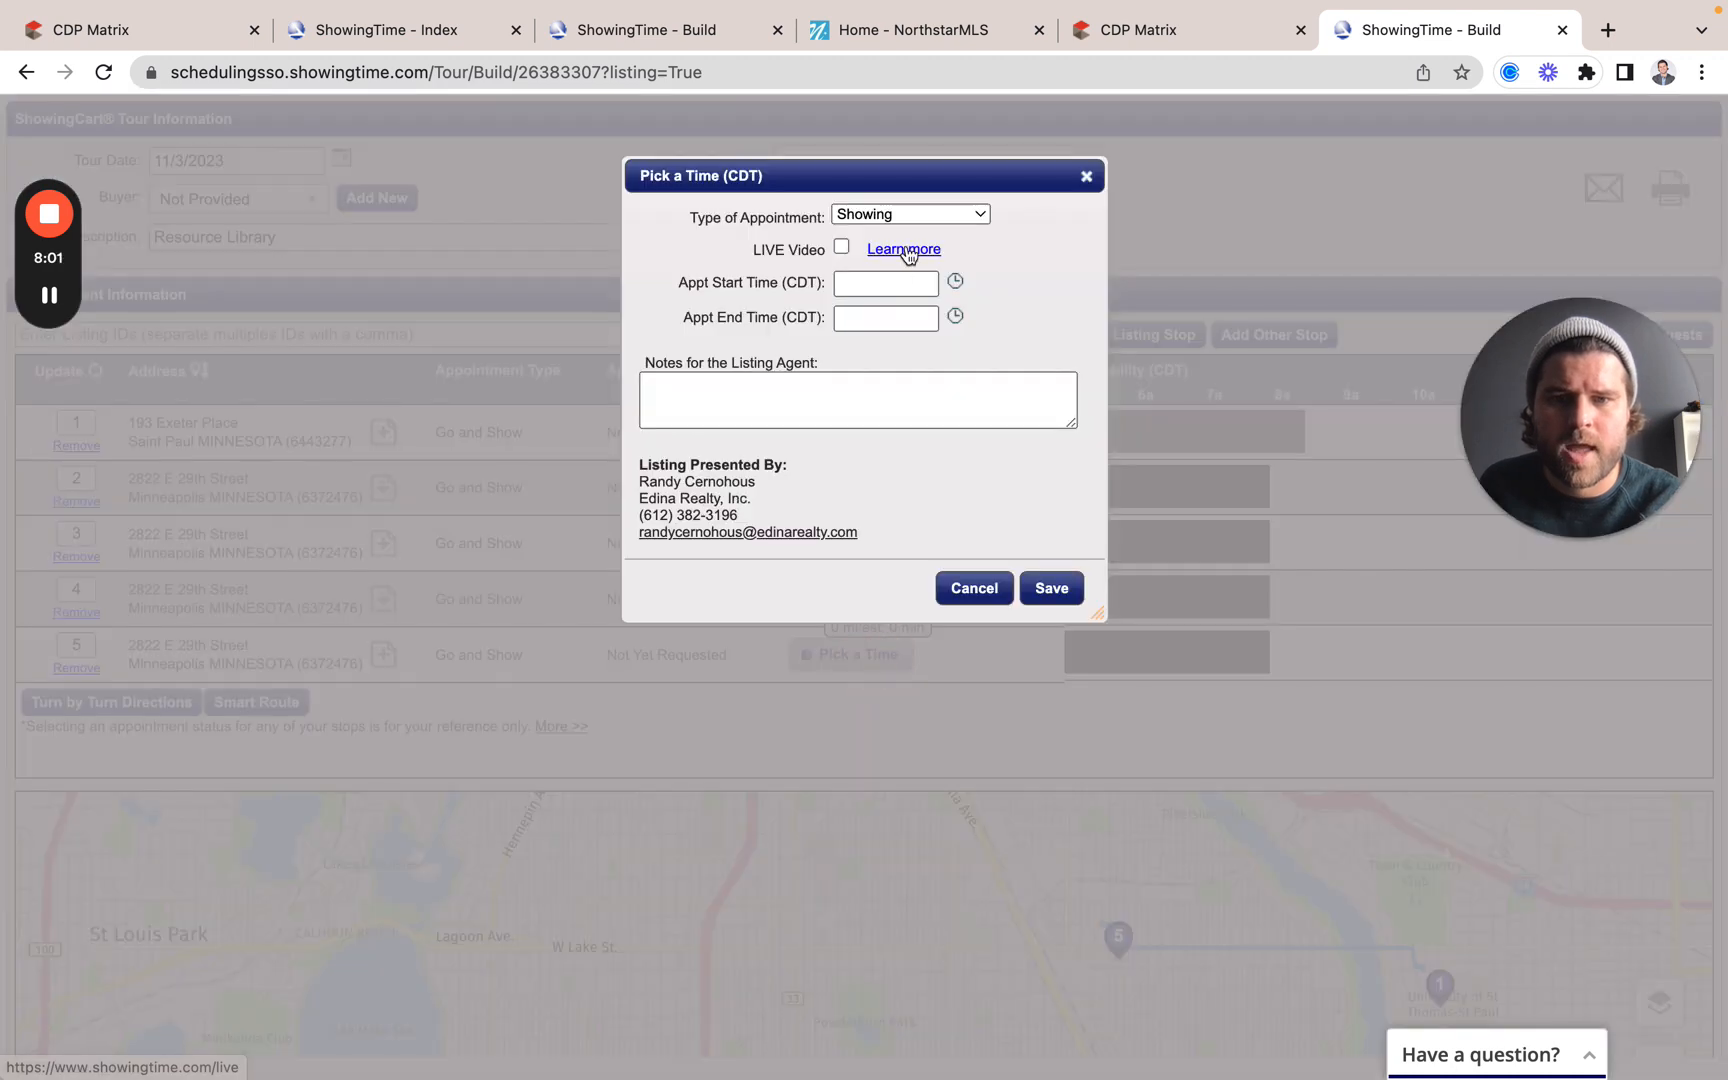
pyautogui.click(885, 283)
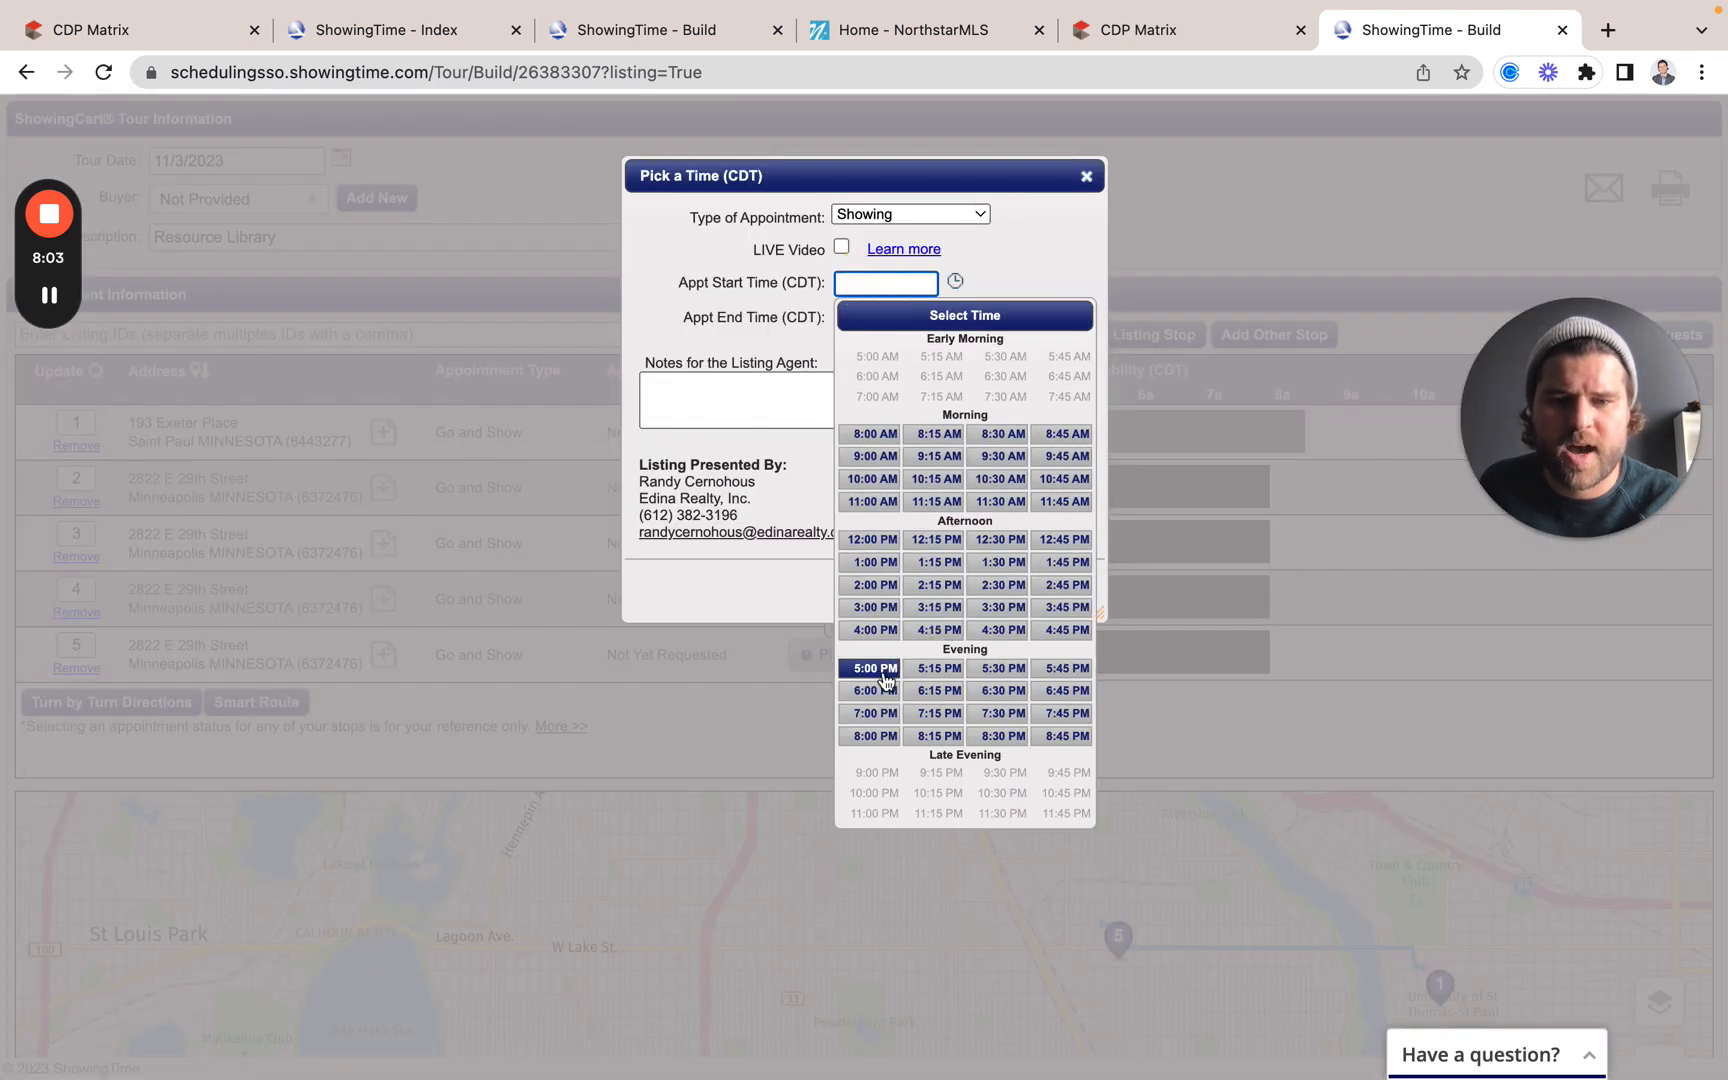
pyautogui.click(875, 668)
pyautogui.click(886, 318)
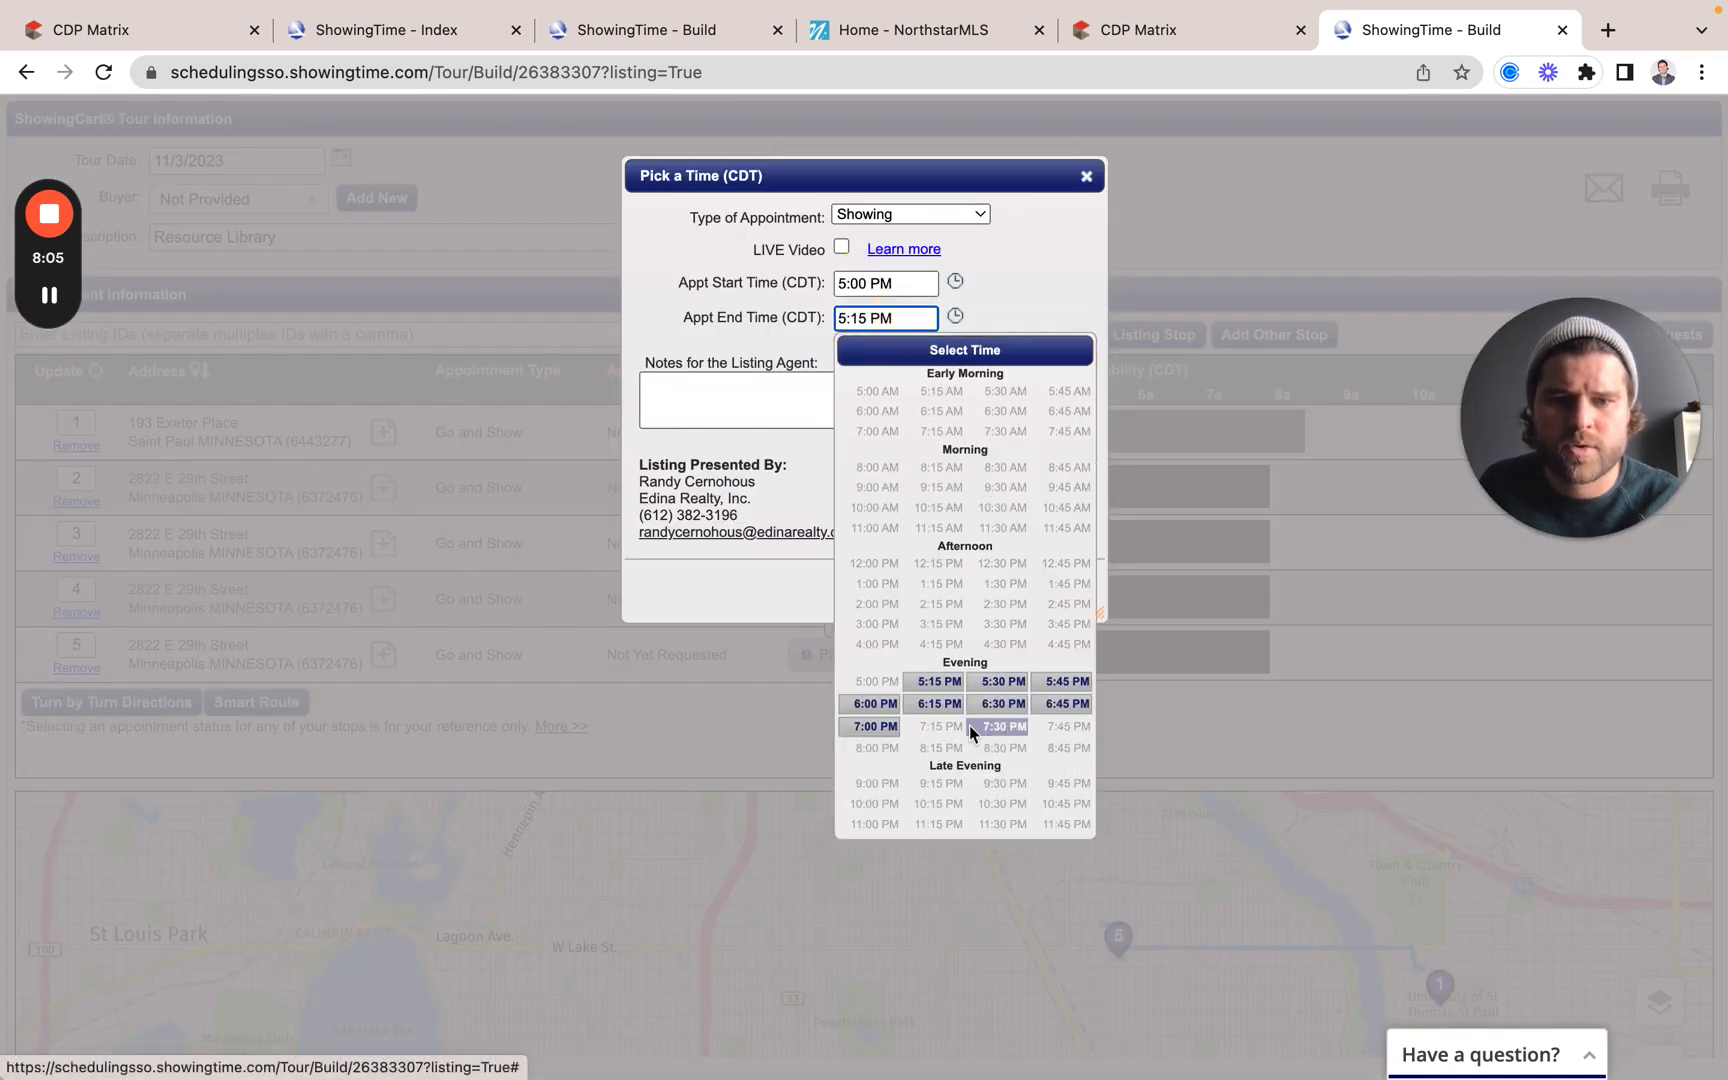
pyautogui.click(875, 703)
pyautogui.click(1043, 591)
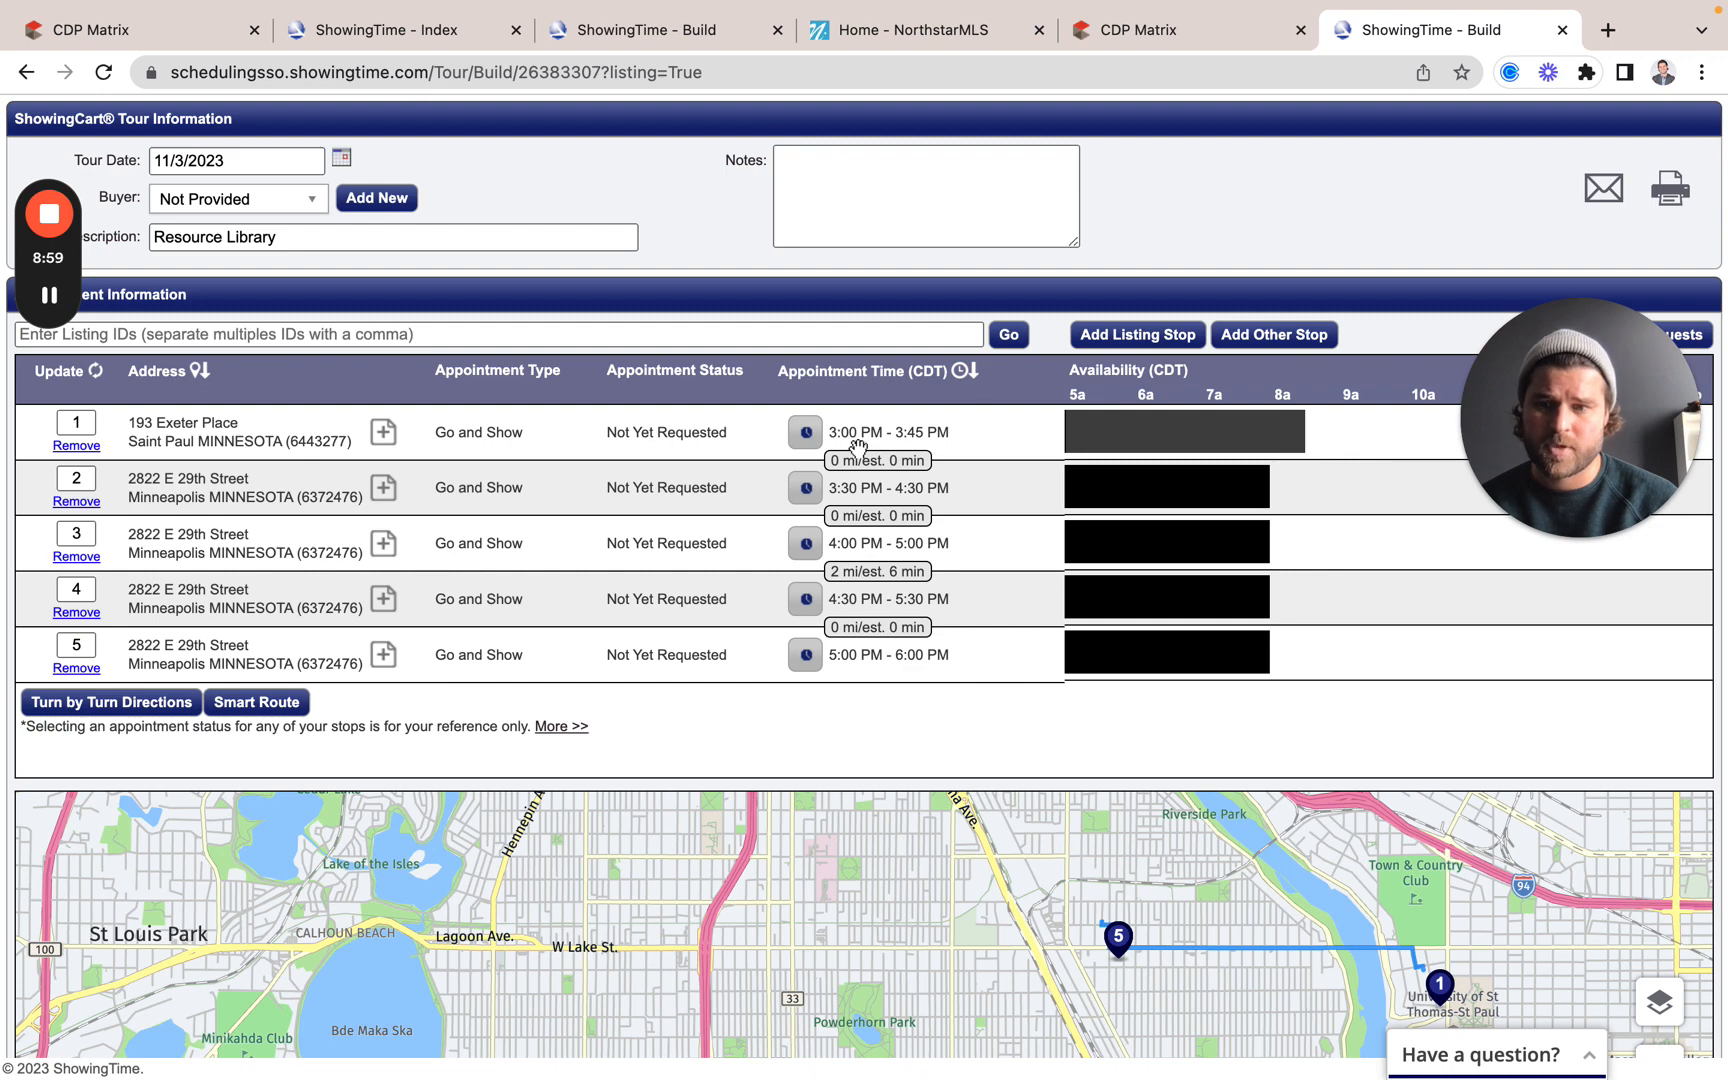
pyautogui.scroll(-5, 858, 446)
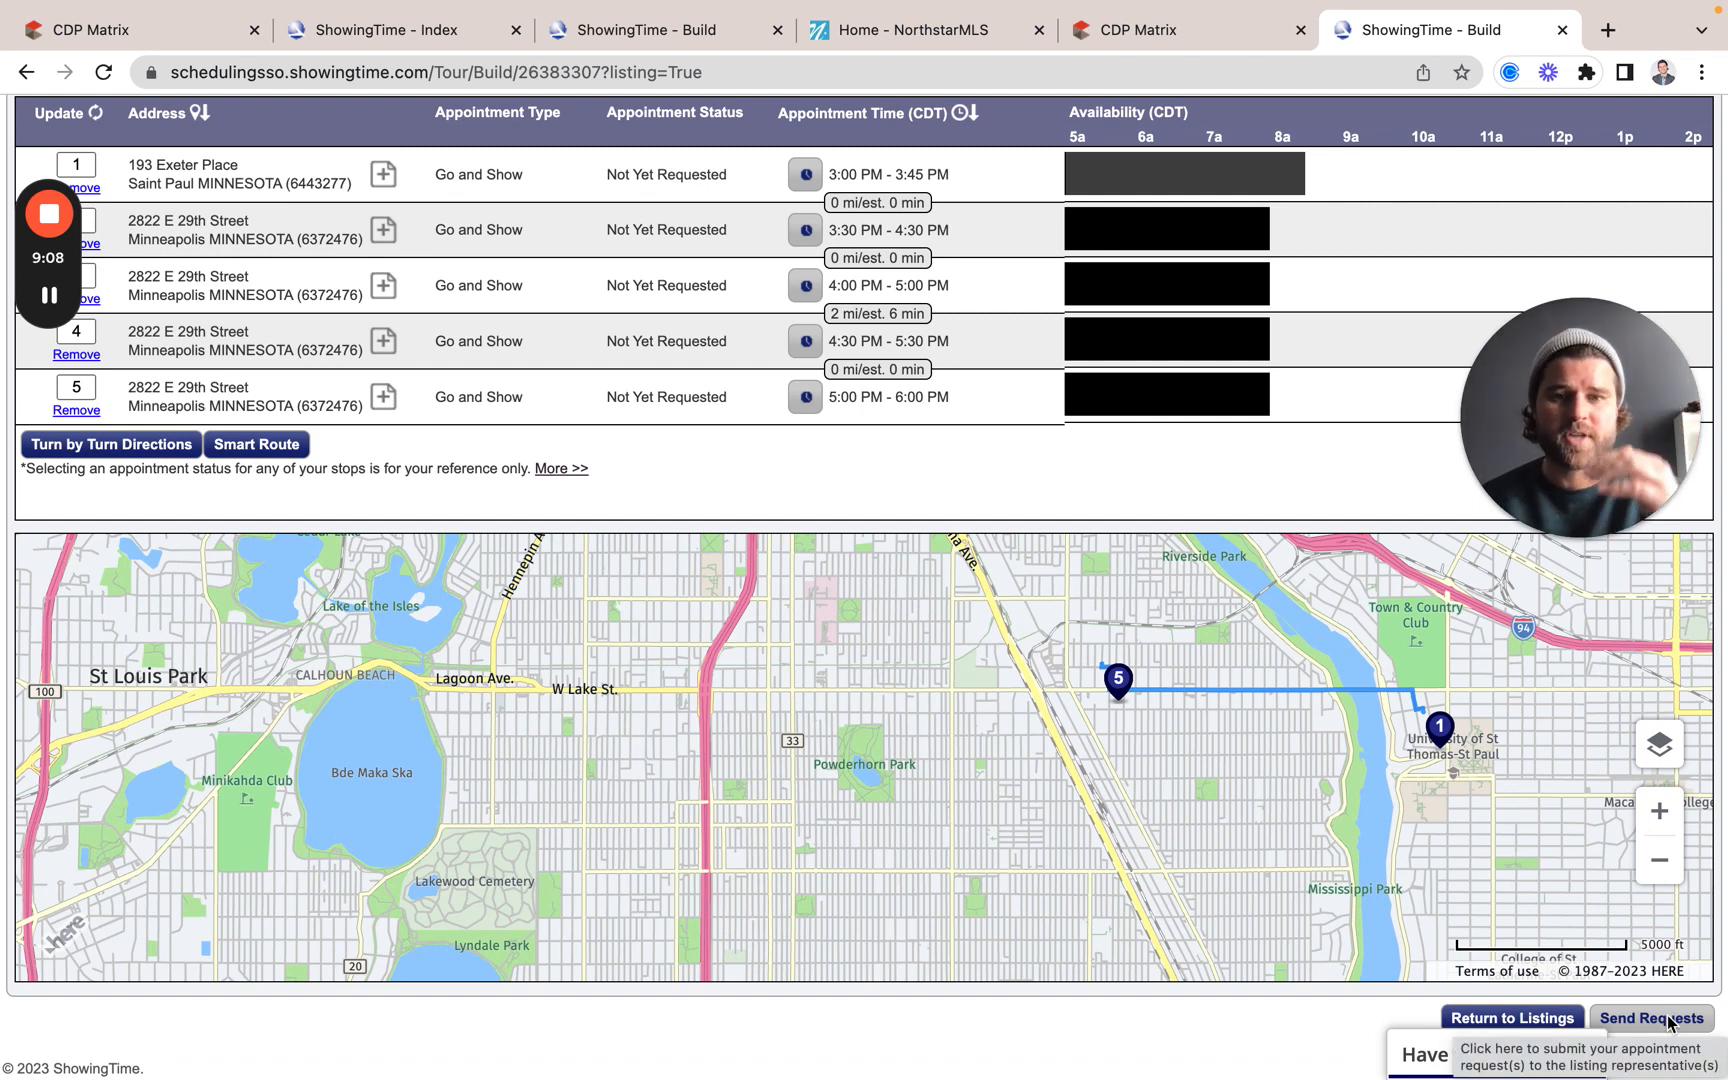
pyautogui.scroll(4, 501, 629)
pyautogui.scroll(-4, 501, 706)
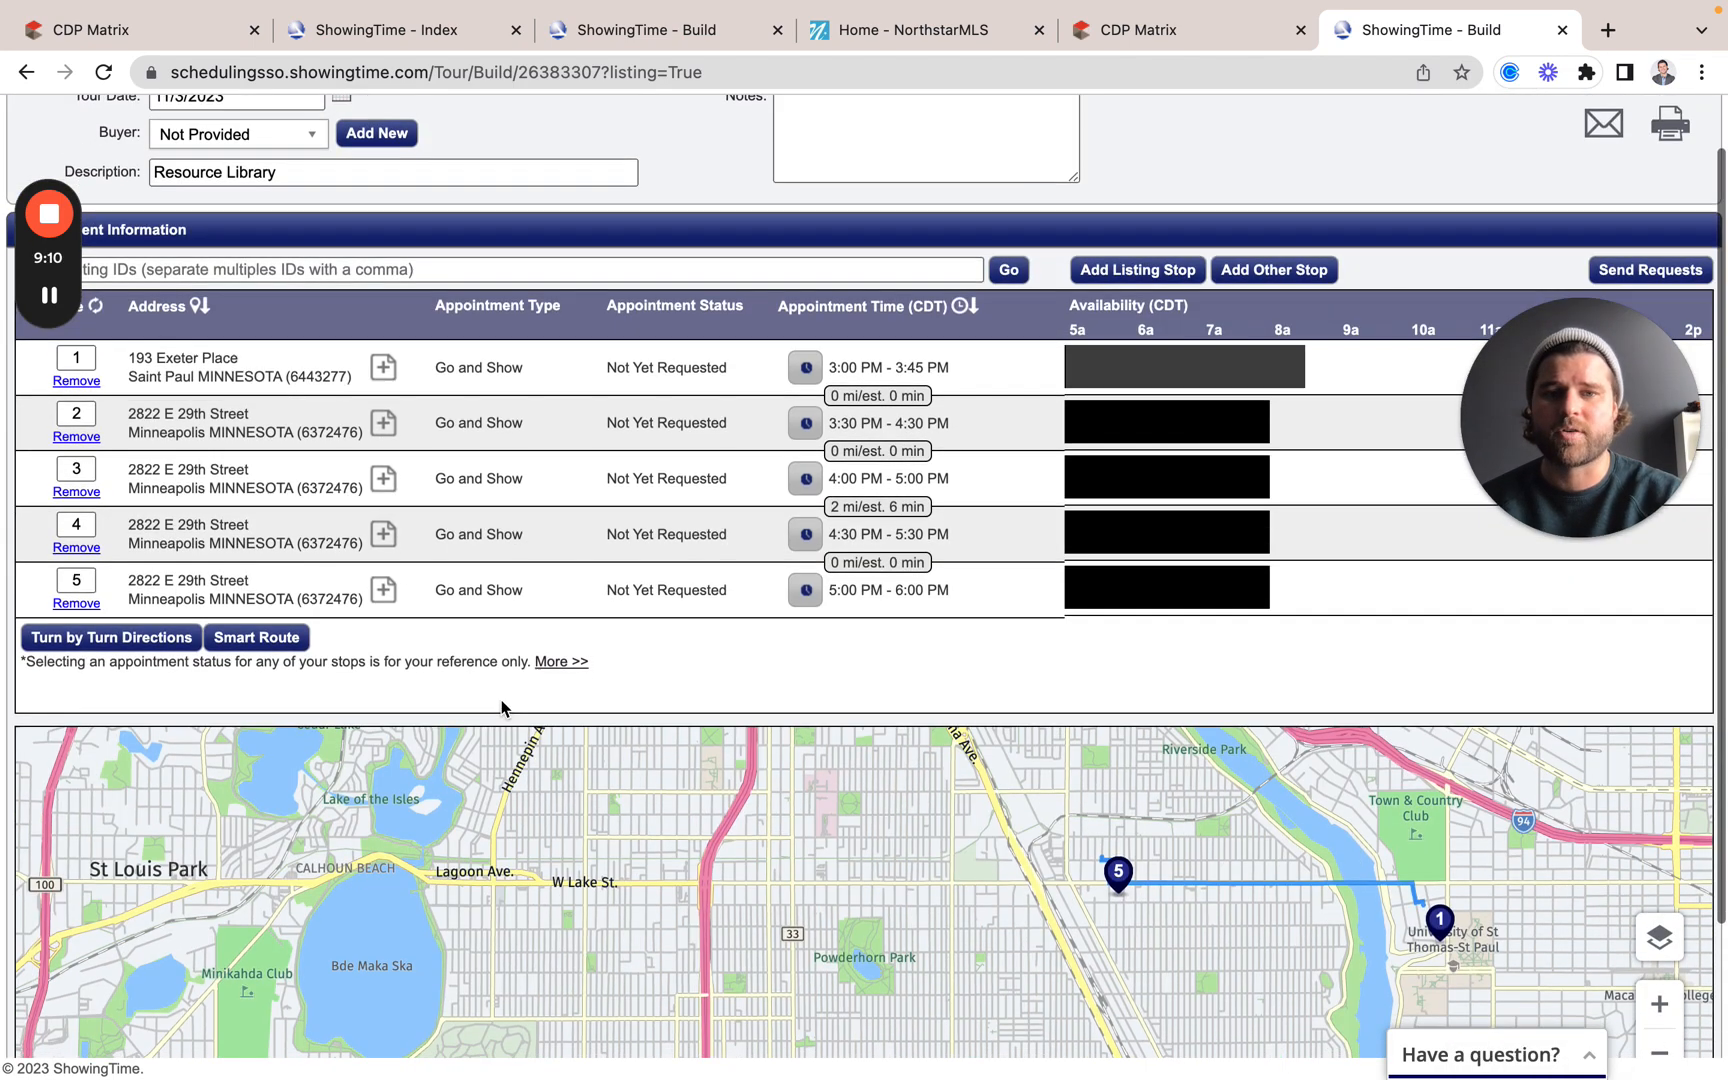